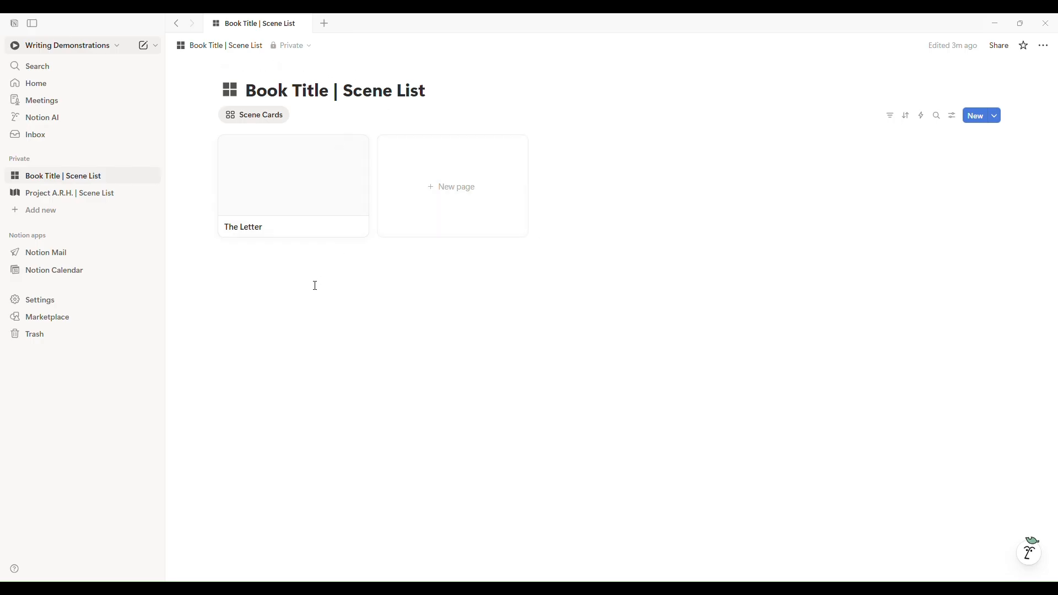
# Open the scene card "The Letter", look through its properties and page body, and close it.
pyautogui.click(281, 185)
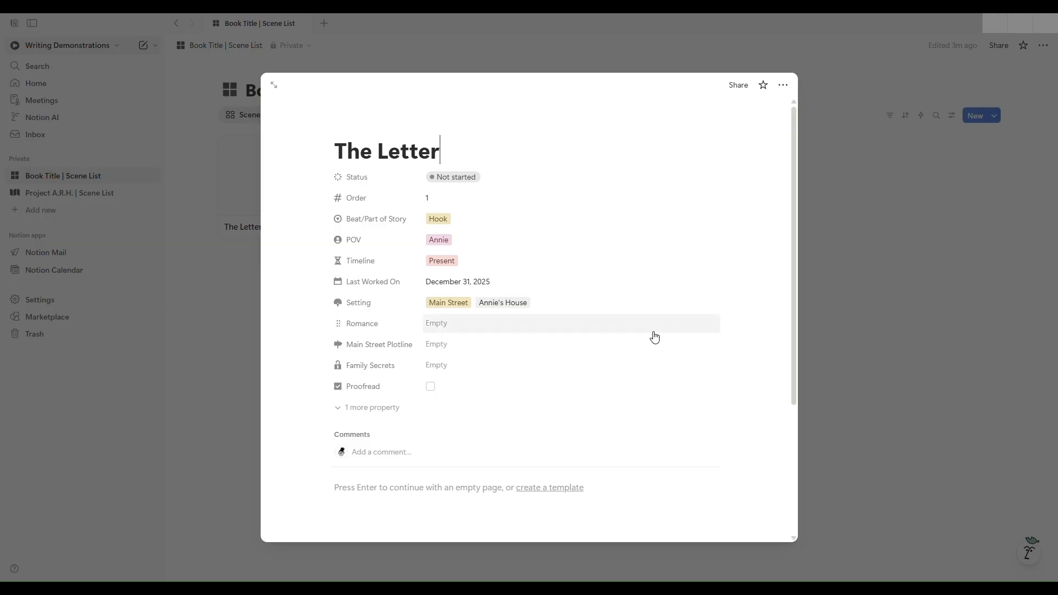
pyautogui.scroll(-2, 629, 345)
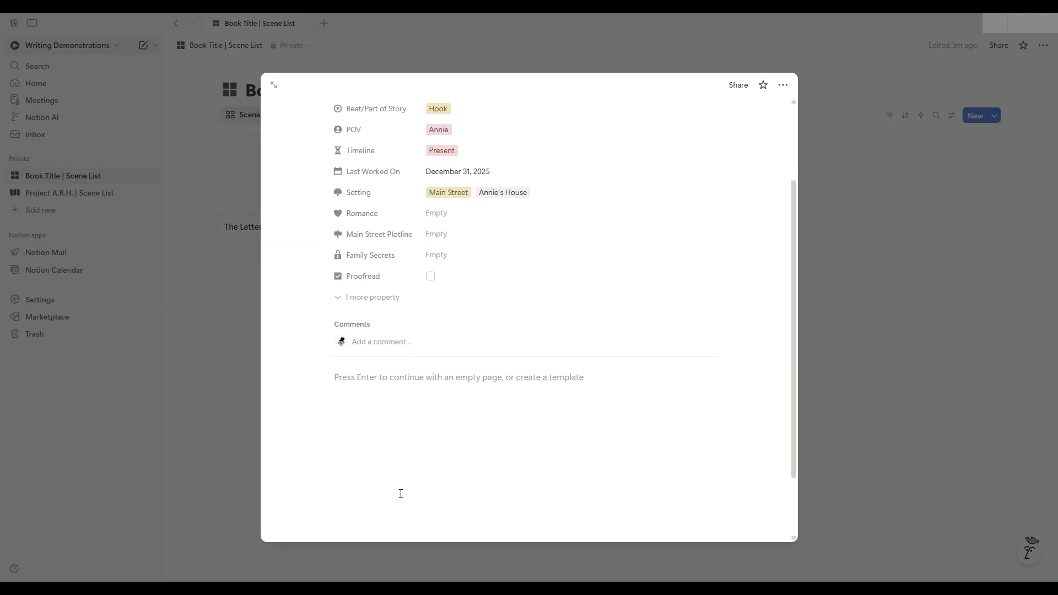
pyautogui.scroll(-1, 446, 445)
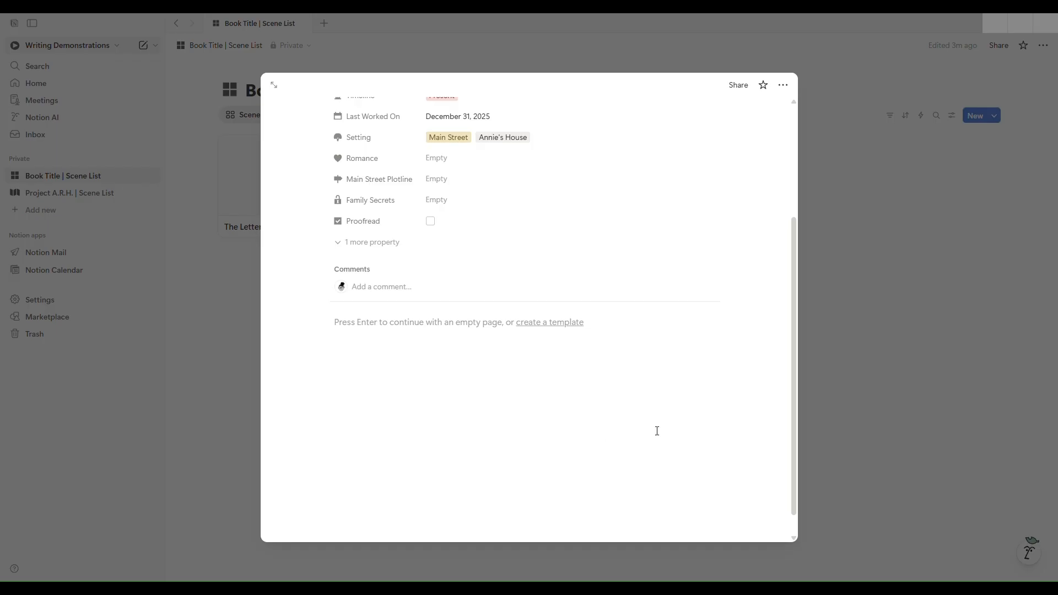
pyautogui.click(881, 378)
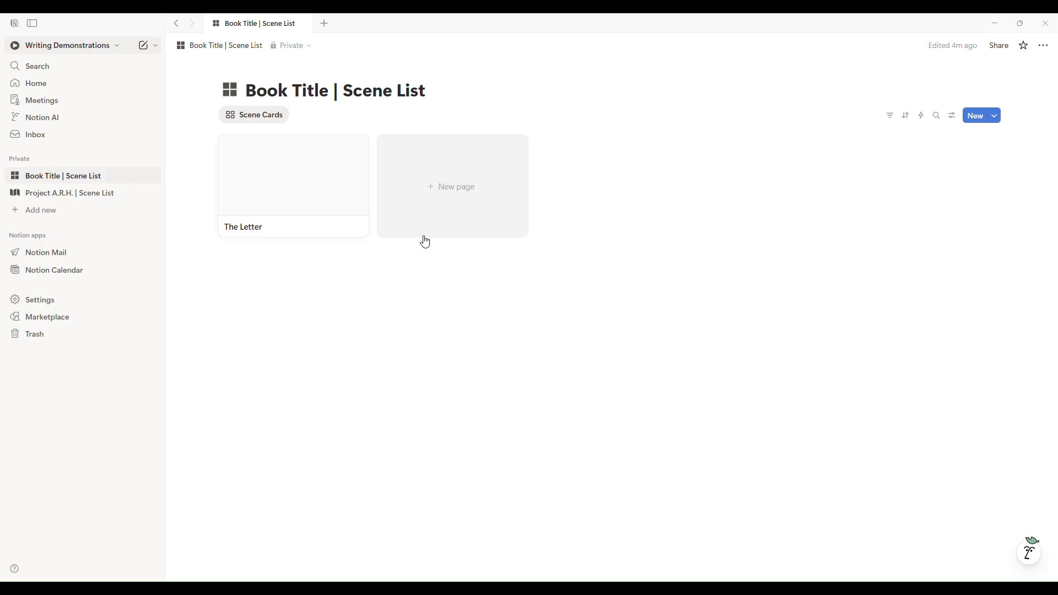
# Create a new page template for the Book Title | Scene List database.
pyautogui.click(996, 118)
pyautogui.click(999, 121)
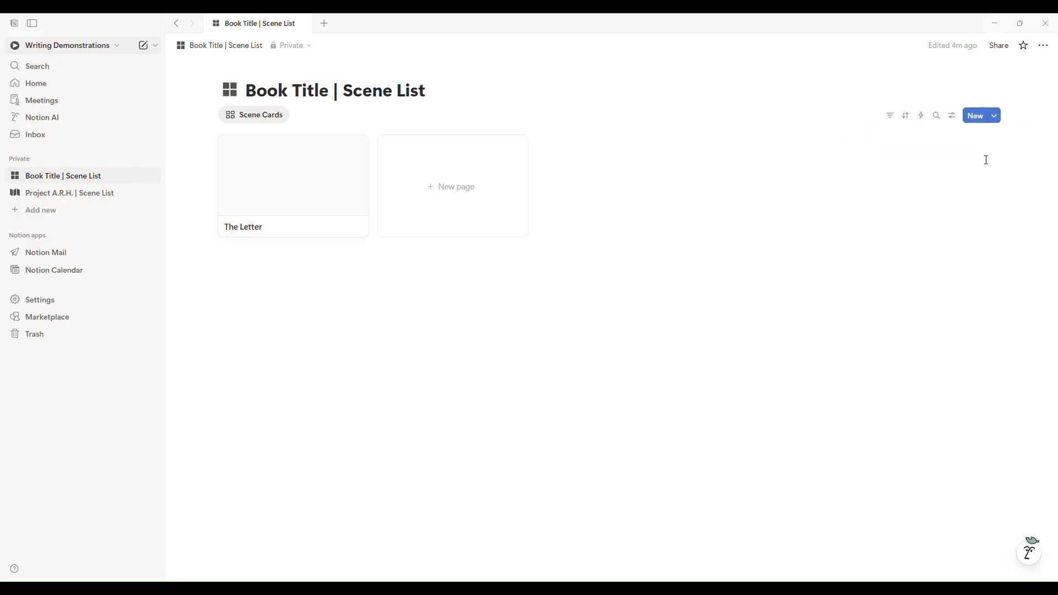
pyautogui.click(1000, 122)
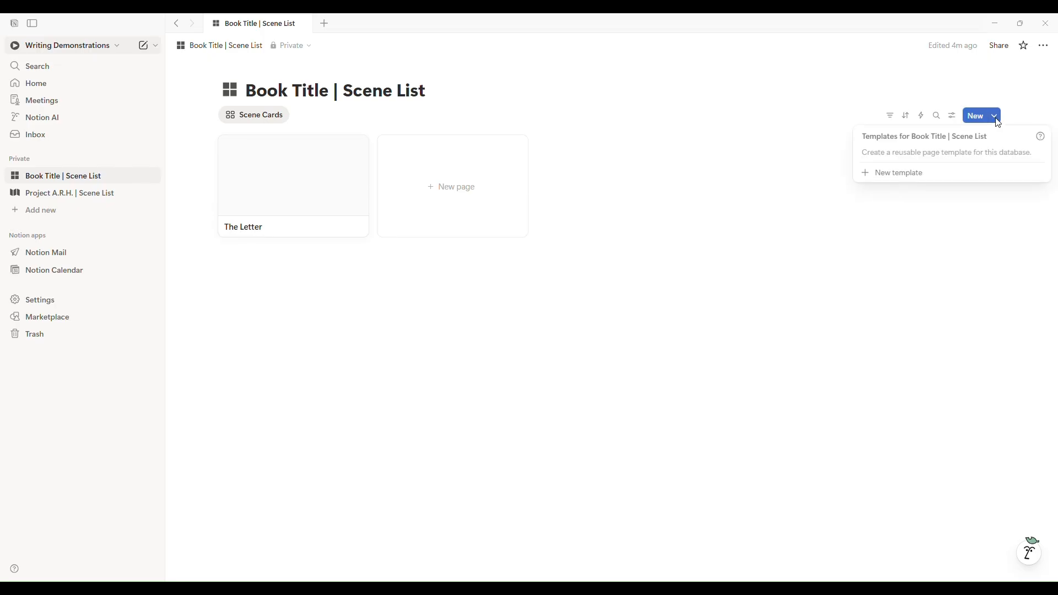
pyautogui.click(897, 182)
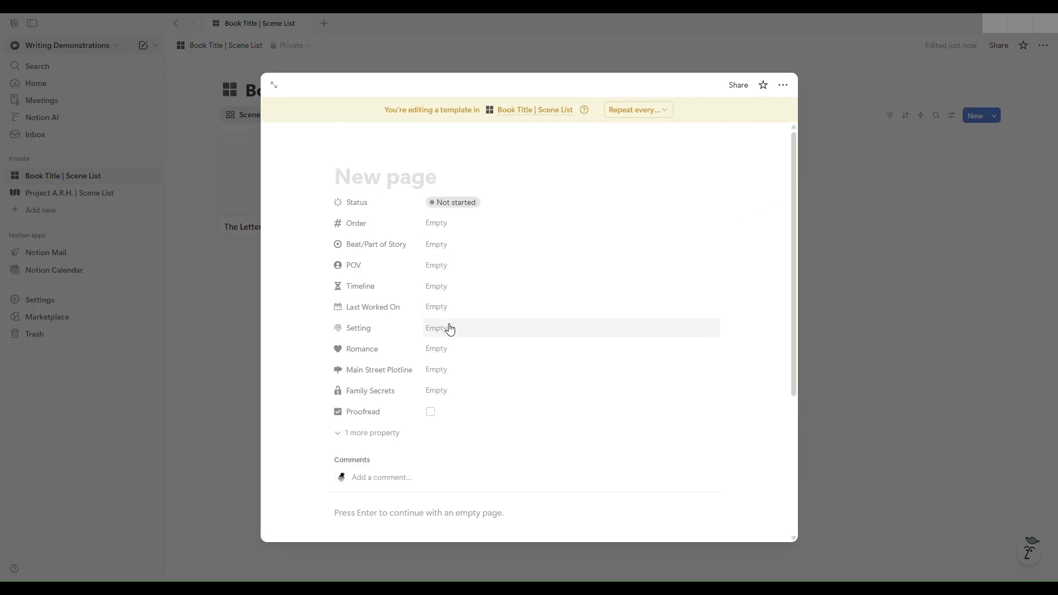
# Add a dashed circle from the icon set as the template's page icon.
pyautogui.moveTo(350, 156)
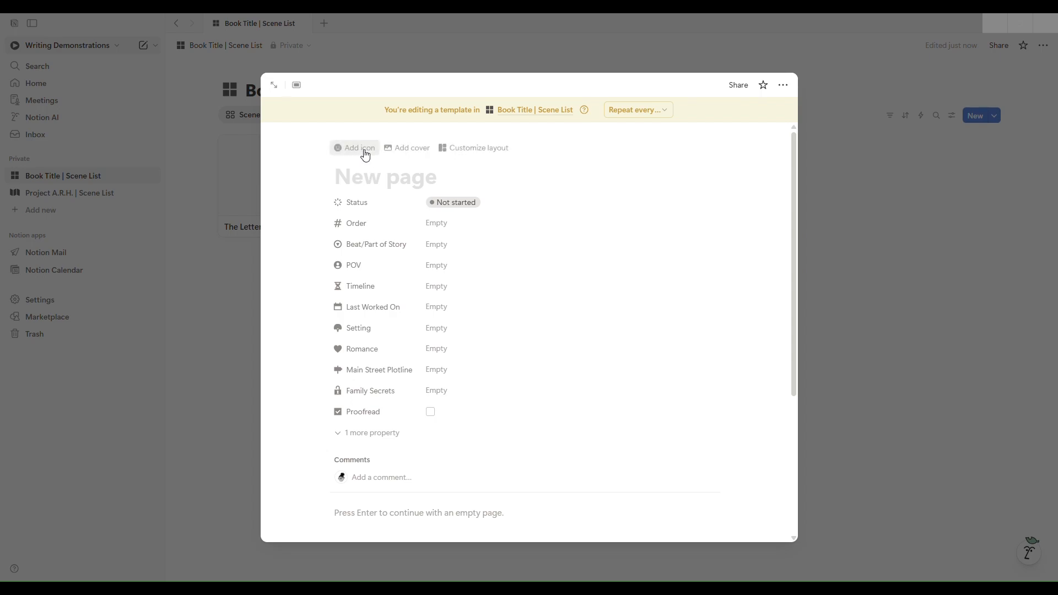
pyautogui.click(365, 155)
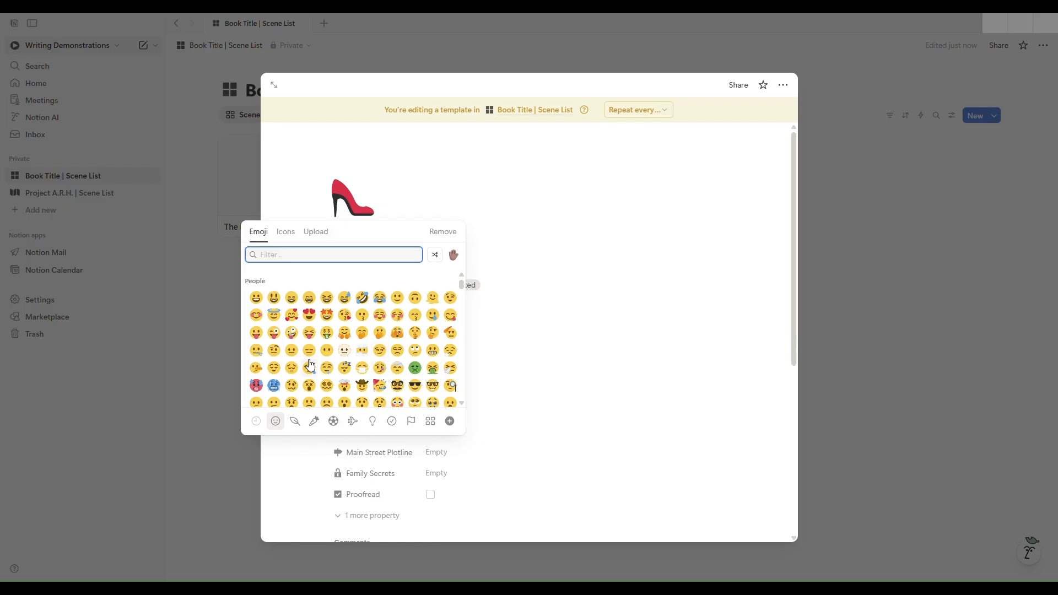
pyautogui.scroll(-5, 306, 353)
pyautogui.scroll(5, 308, 353)
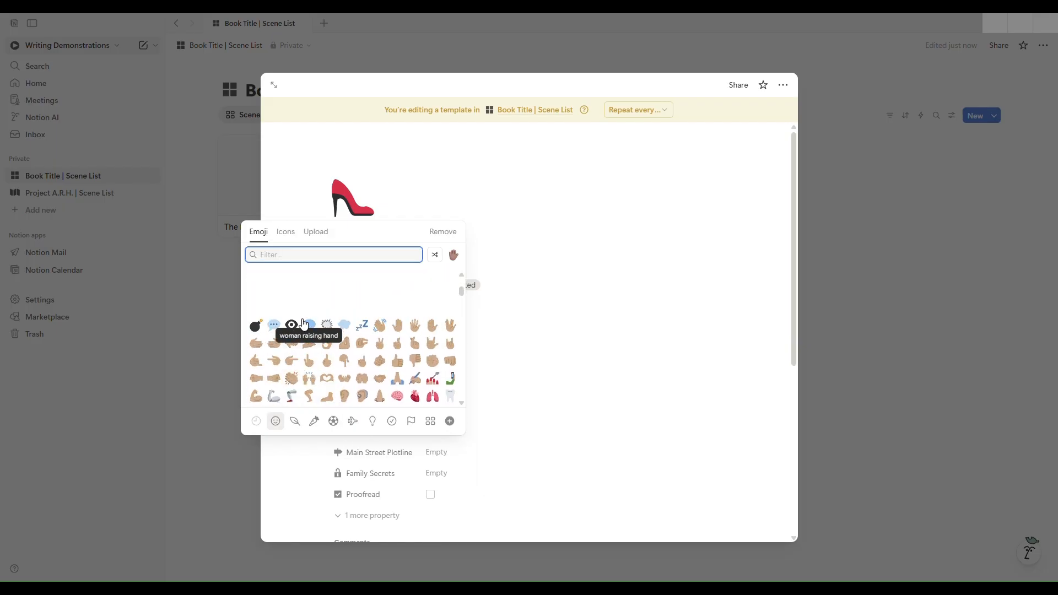
pyautogui.click(287, 237)
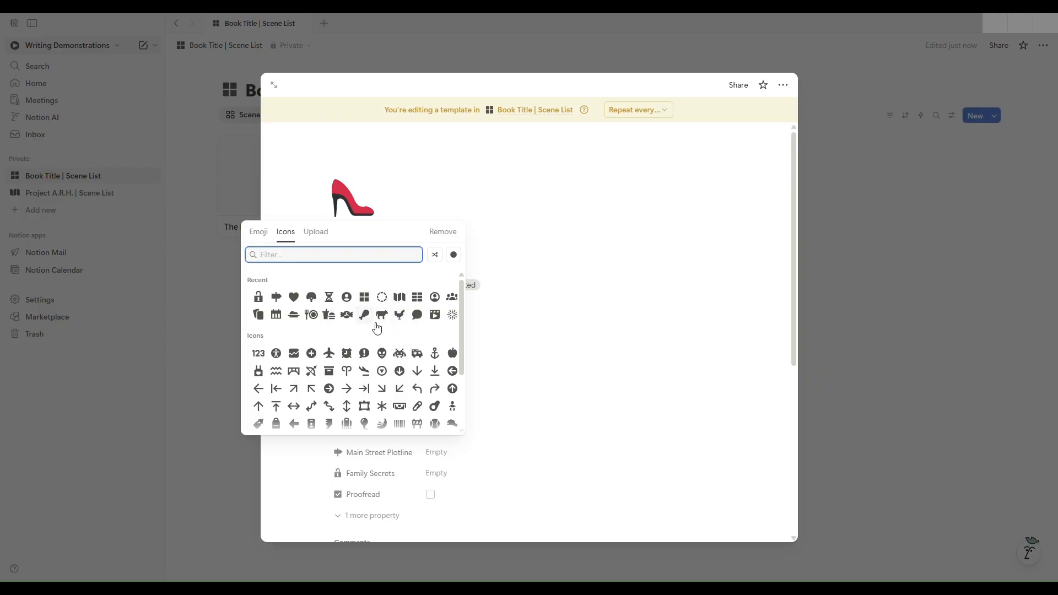
pyautogui.click(382, 297)
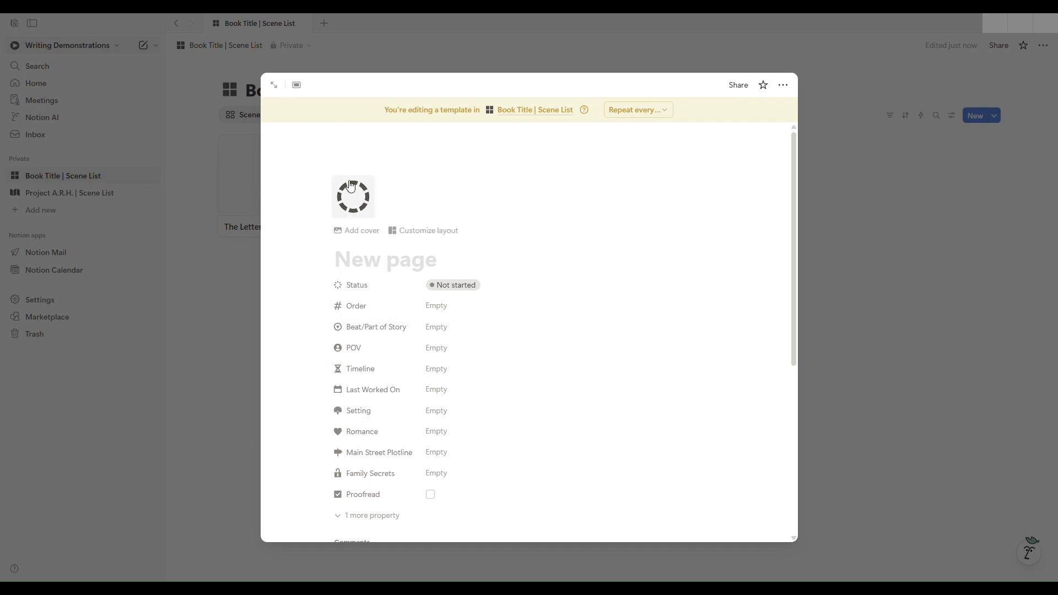
# Search the icon set for "circle" and pick the dashed circle again as the template's icon.
pyautogui.click(350, 205)
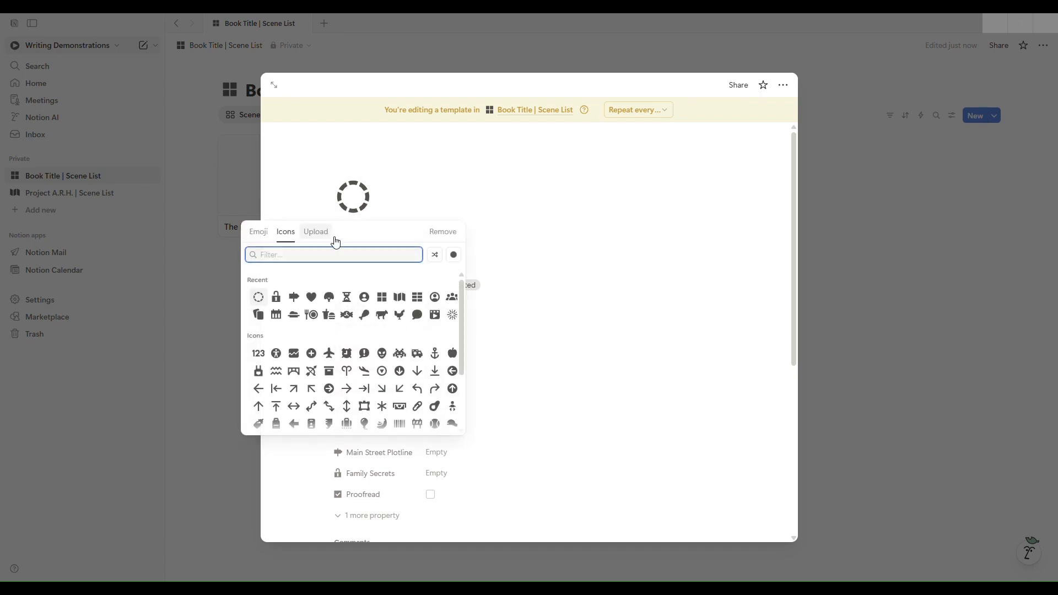
pyautogui.write('circ')
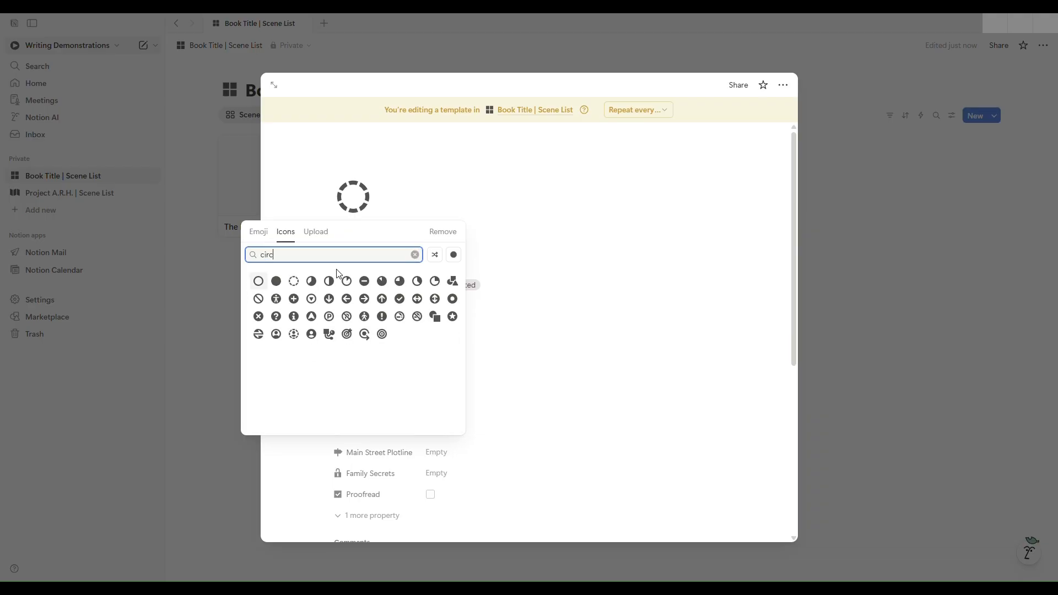
pyautogui.write('le')
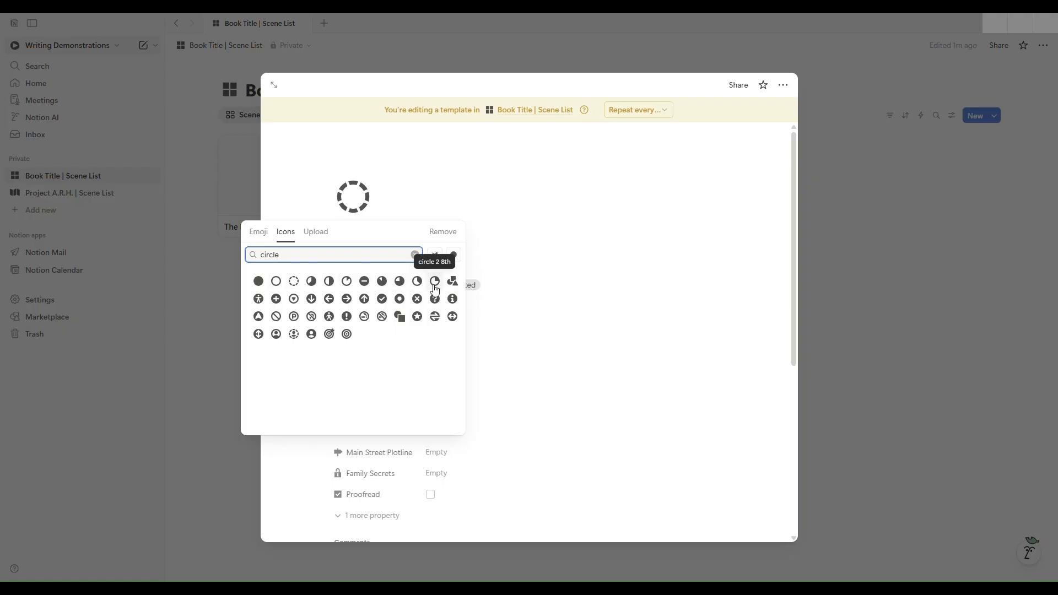
pyautogui.click(303, 286)
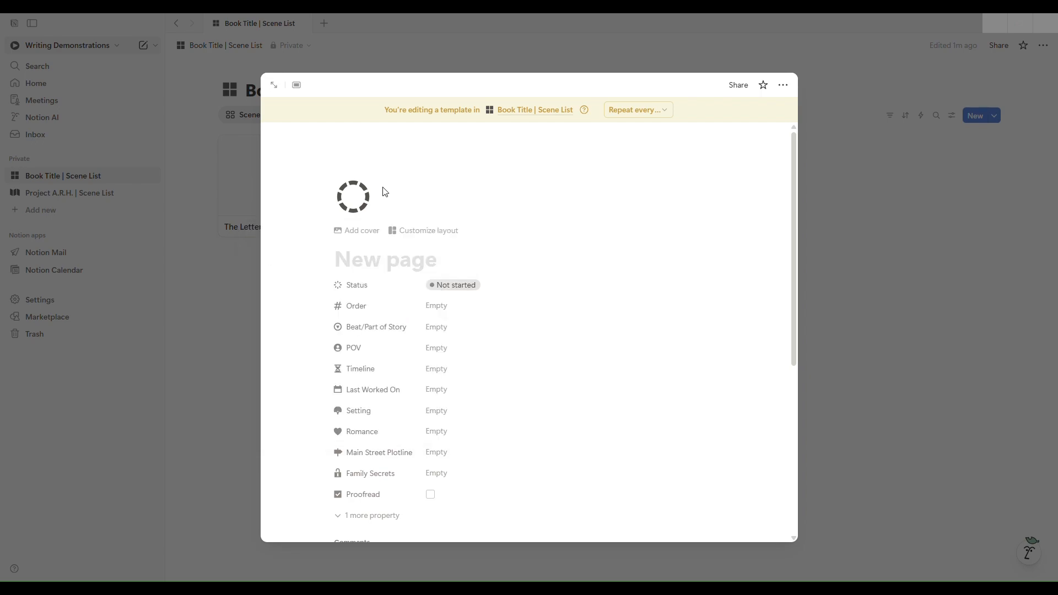
# Recolor the template's dashed circle icon to light gray.
pyautogui.click(355, 197)
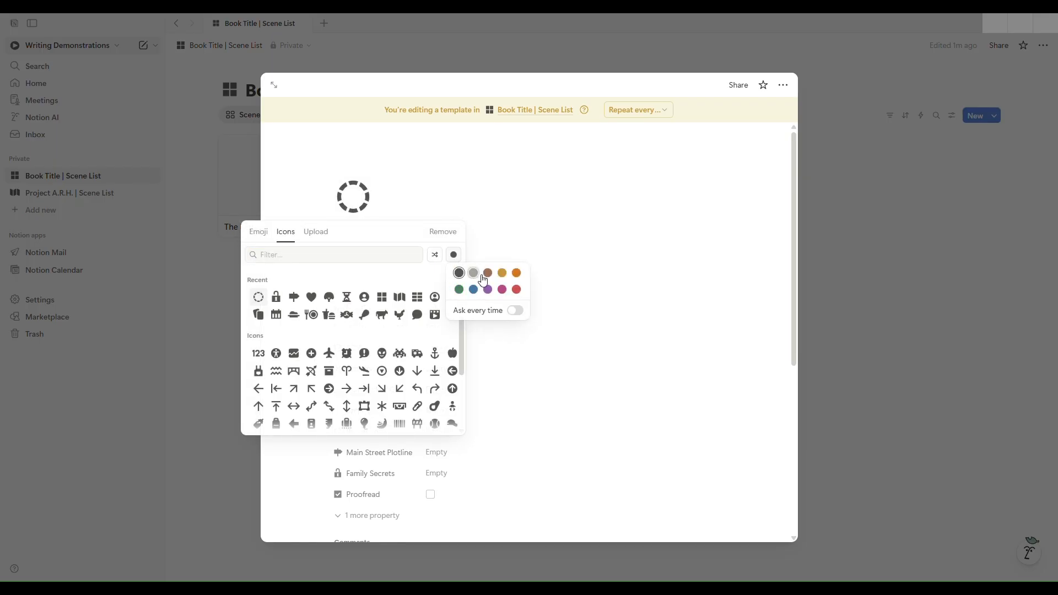
pyautogui.click(474, 273)
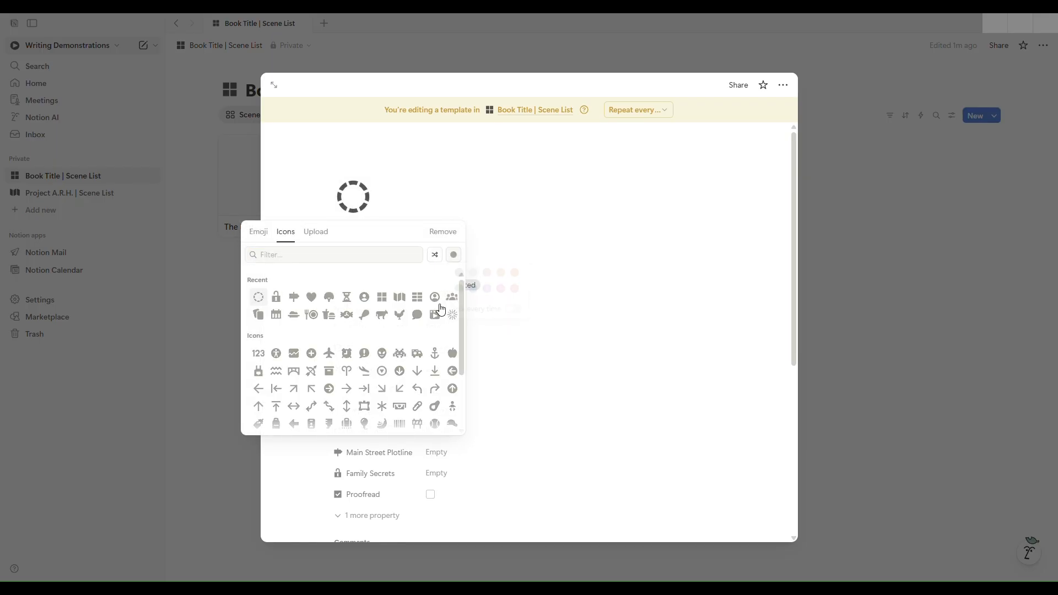
pyautogui.click(258, 297)
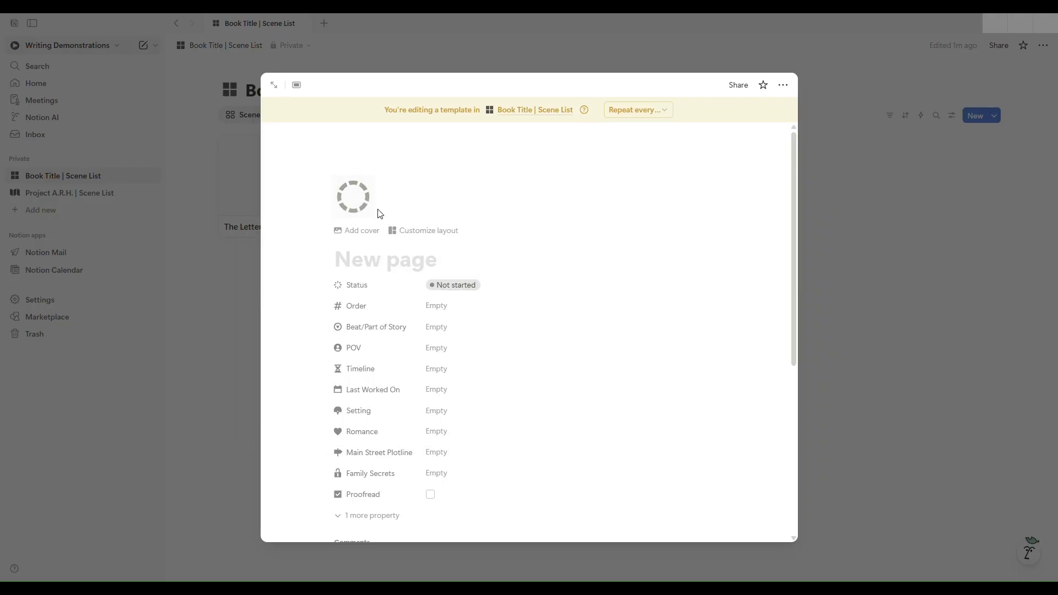
# Look at the options available for the template's POV property without choosing one.
pyautogui.moveTo(371, 191)
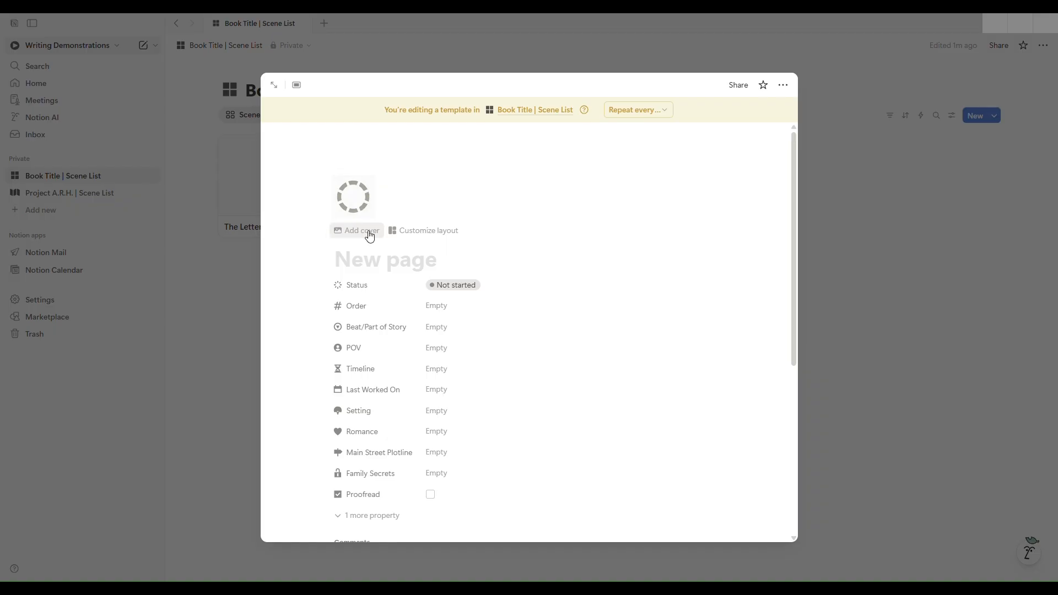
pyautogui.scroll(-1, 485, 254)
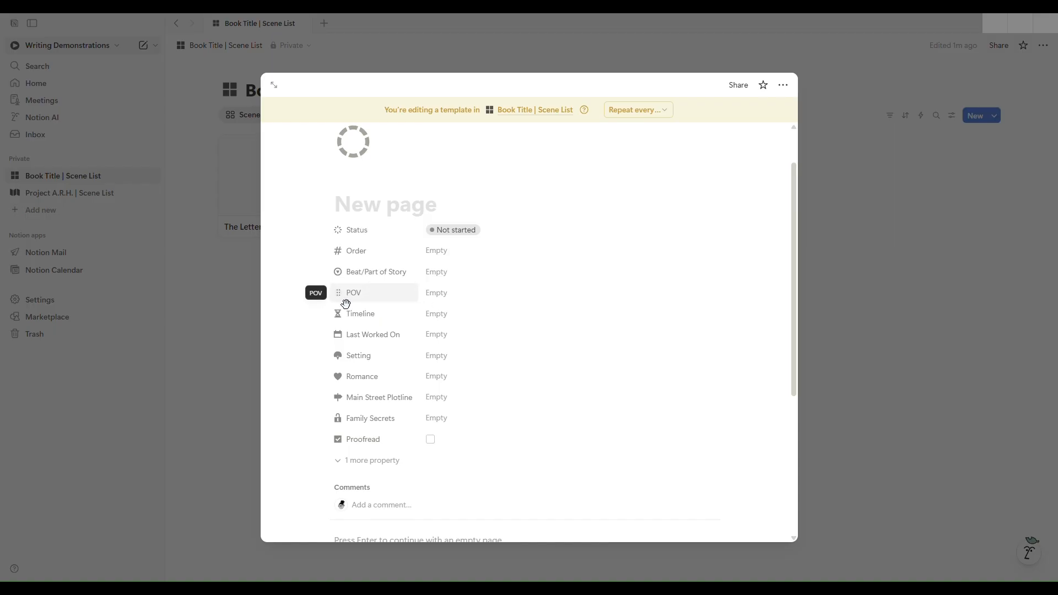
pyautogui.click(442, 302)
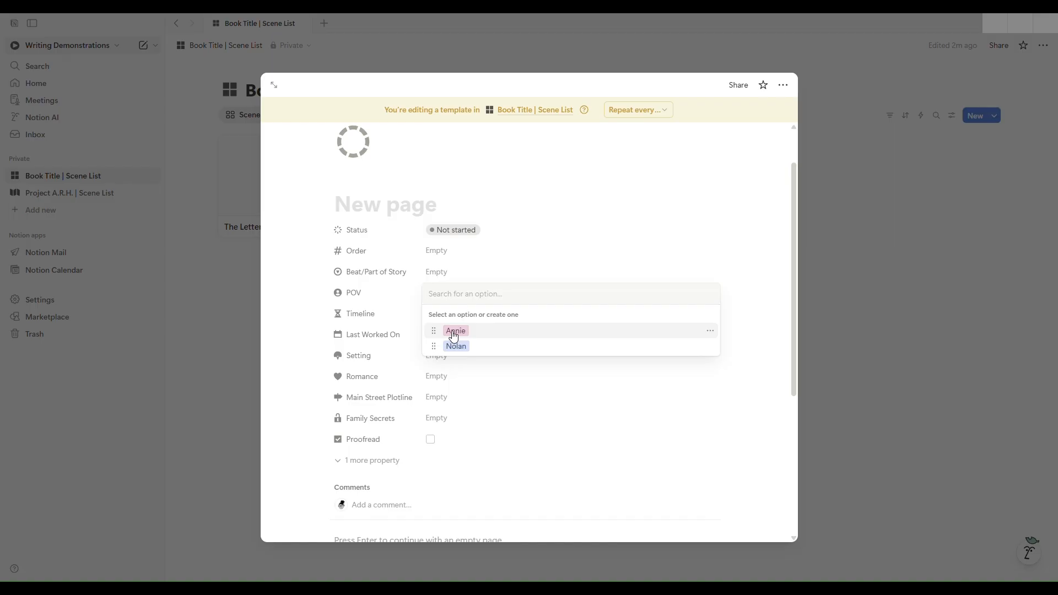
pyautogui.click(465, 281)
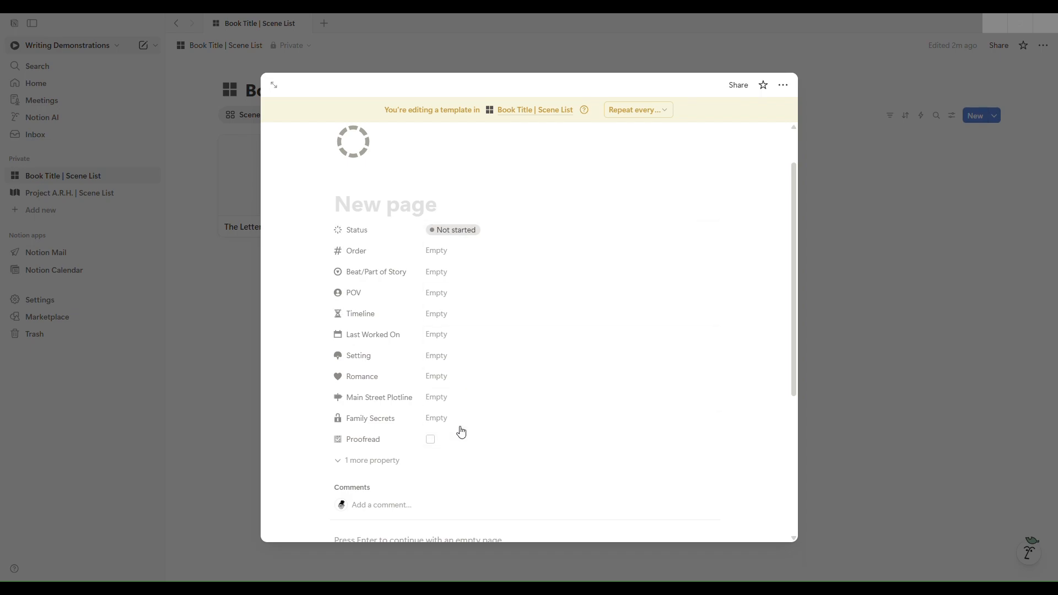
# Start the template's empty page body and insert a Toggle heading 2 block.
pyautogui.scroll(-4, 473, 386)
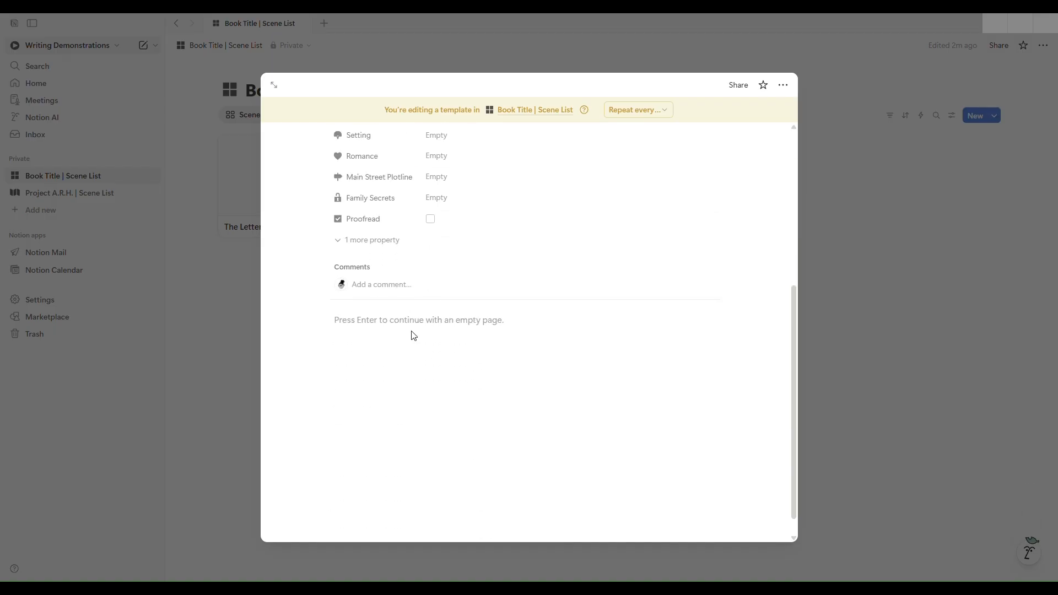
pyautogui.click(440, 335)
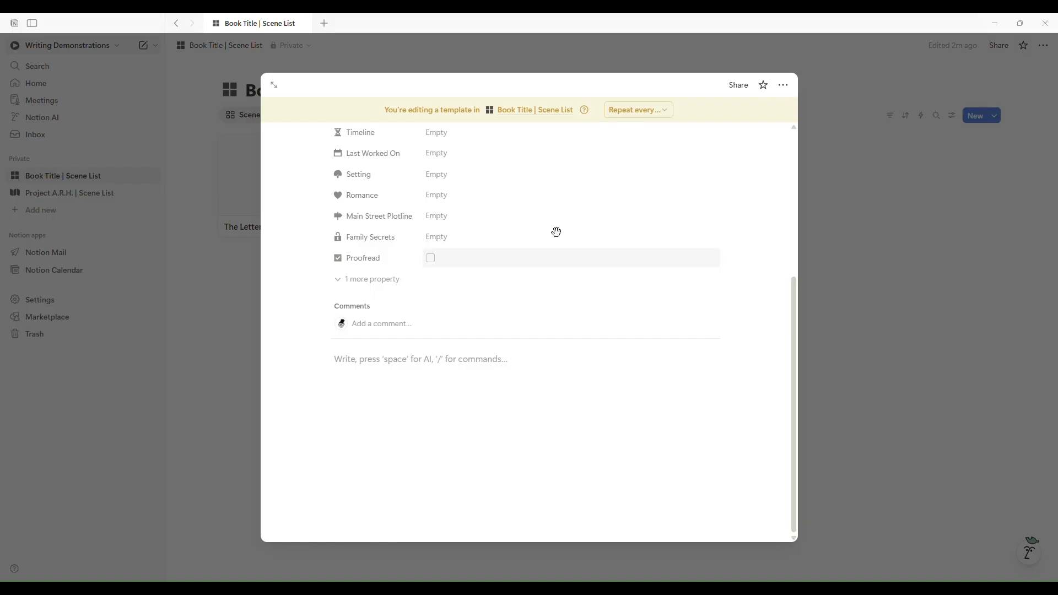
pyautogui.click(388, 365)
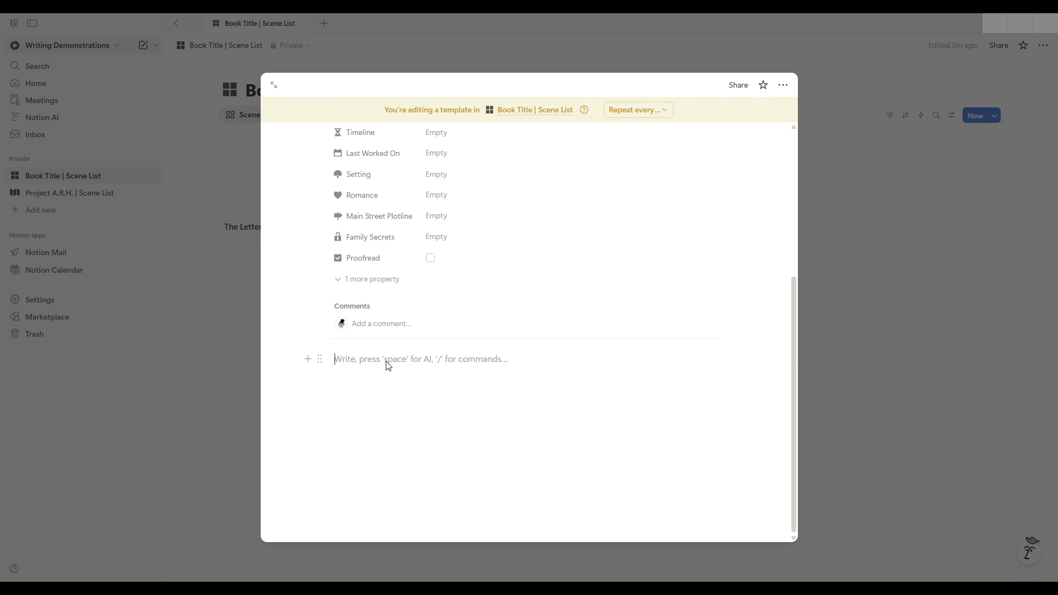
pyautogui.write('/tog')
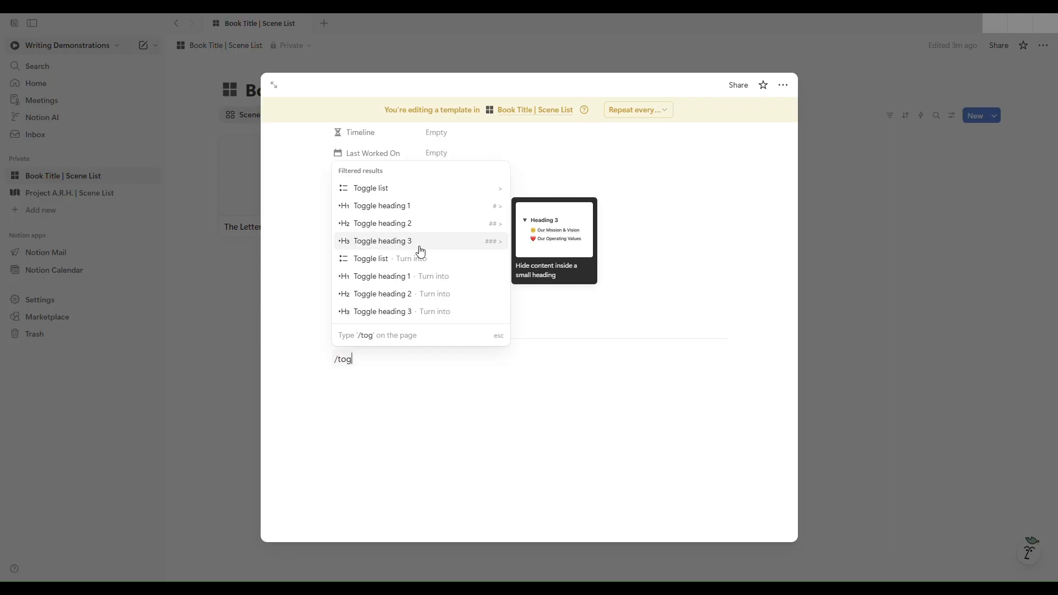
pyautogui.click(430, 232)
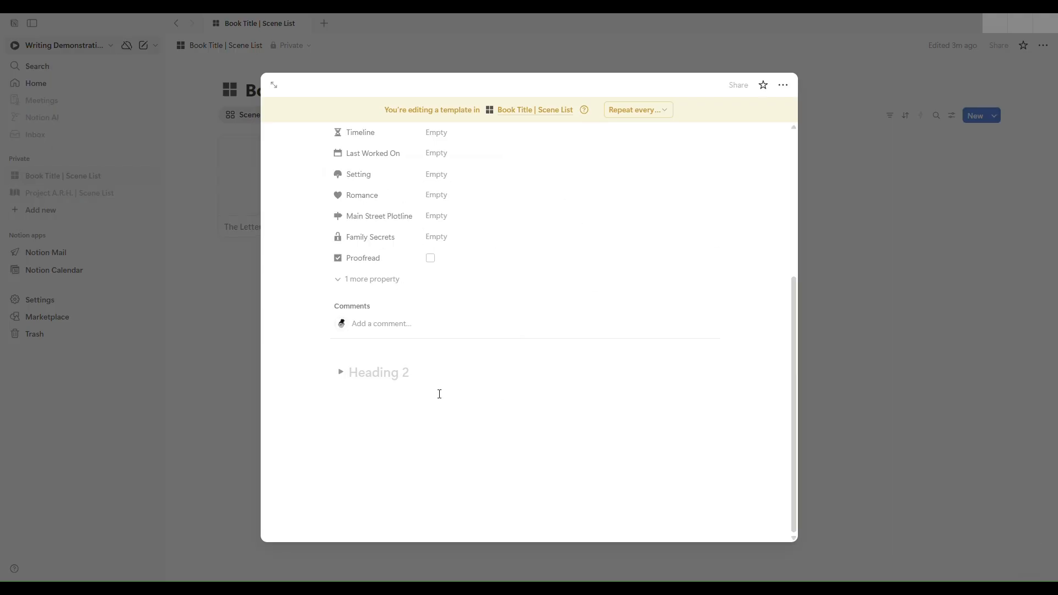
# Enter "[Title | POV | Timeline (etc.)]" as the toggle heading's text.
pyautogui.write('[')
pyautogui.scroll(4, 463, 392)
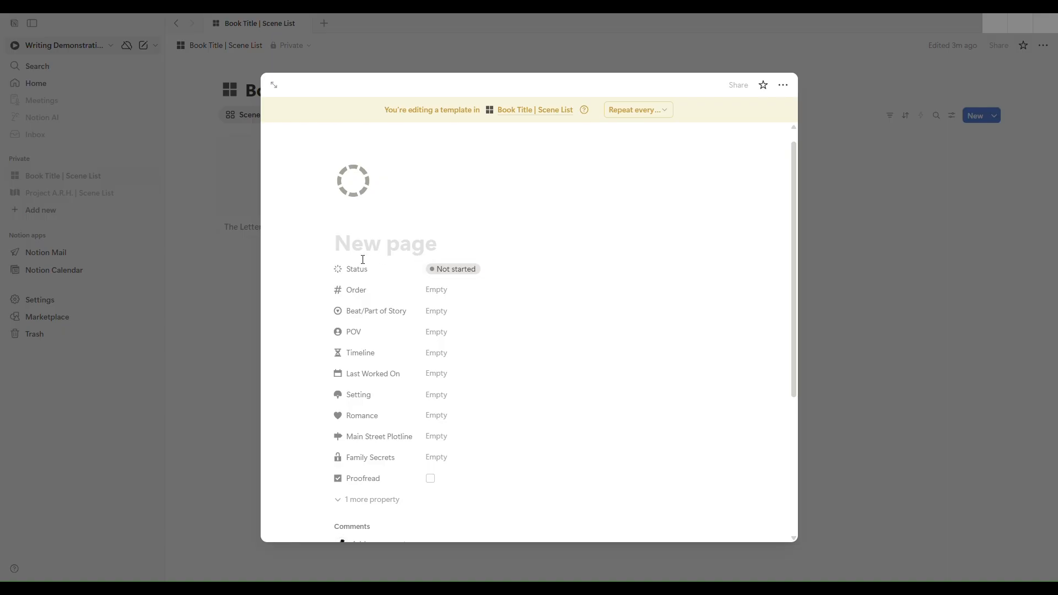
pyautogui.scroll(-4, 366, 271)
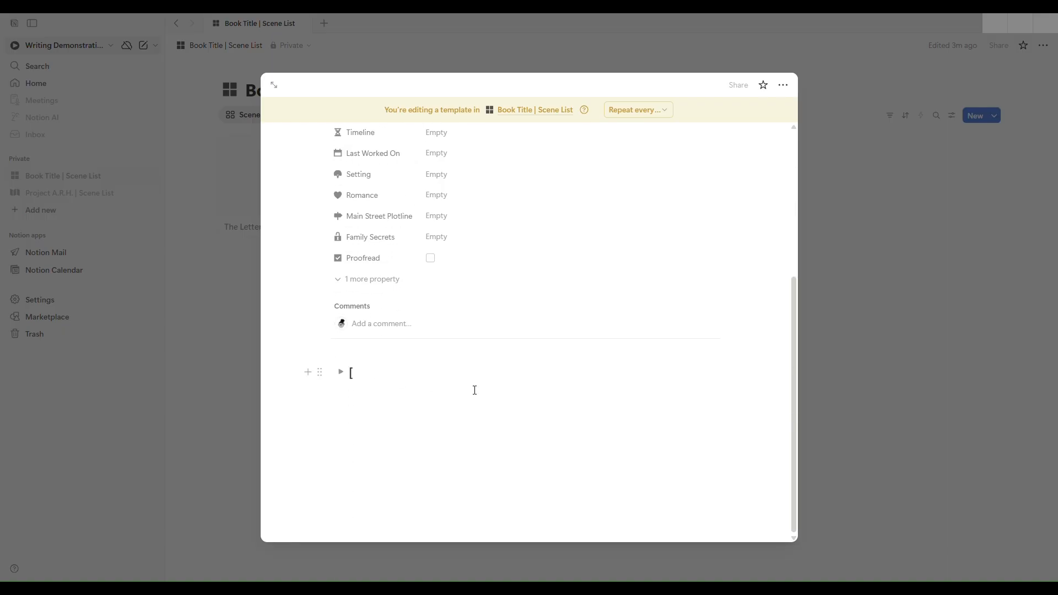
pyautogui.write('Title | POV | Timeline')
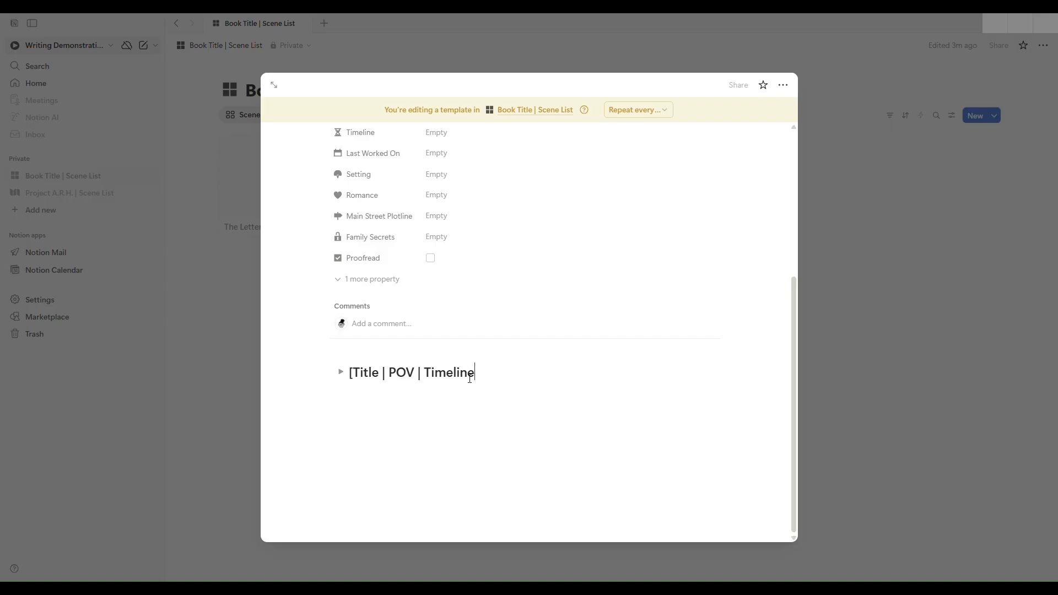
pyautogui.write(' (etc')
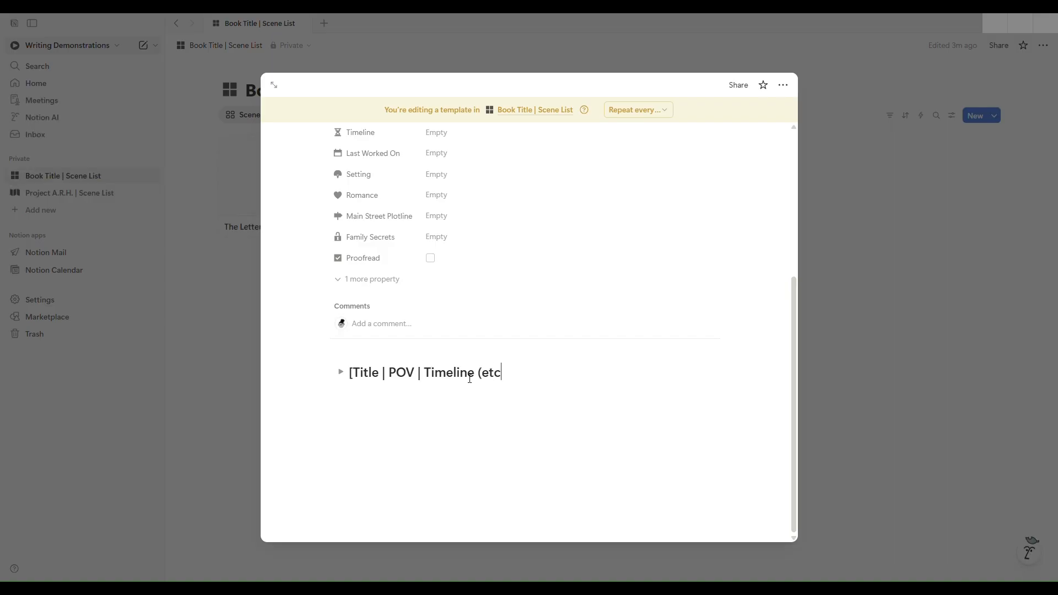
pyautogui.write('.)]')
# Try out the toggle heading by entering "Type" inside it, collapsing and expanding it, and clear that text.
pyautogui.click(341, 375)
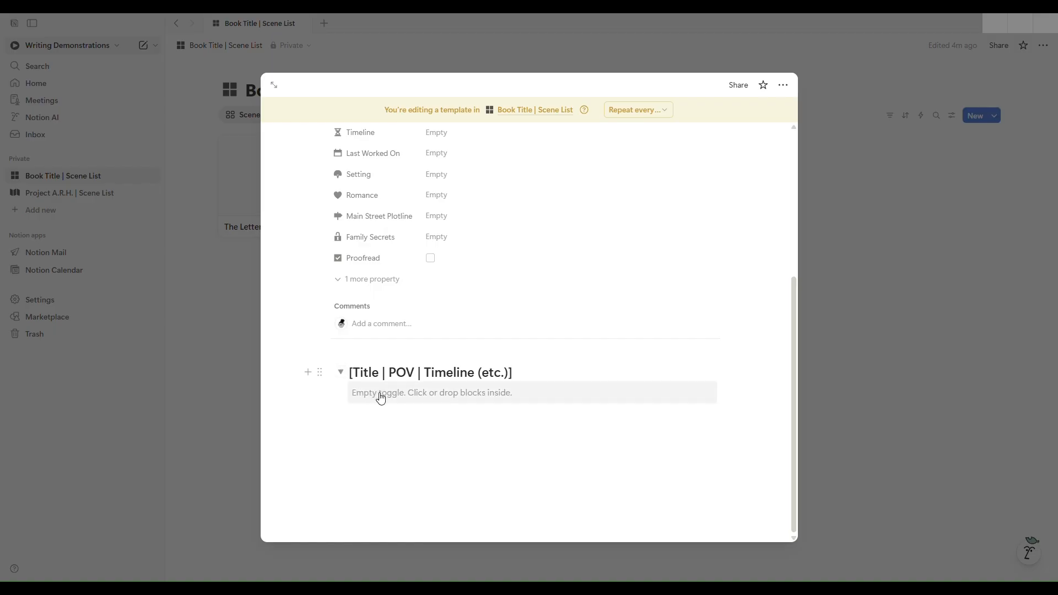
pyautogui.click(379, 395)
pyautogui.write('Type')
pyautogui.press('Return')
pyautogui.click(341, 373)
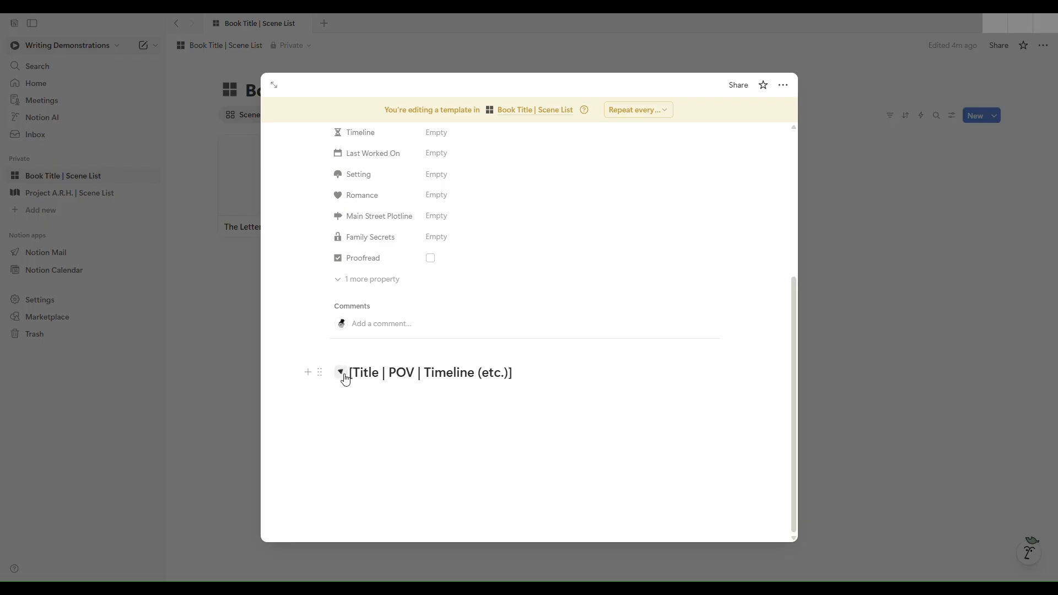
pyautogui.click(340, 372)
pyautogui.click(340, 373)
pyautogui.click(341, 373)
pyautogui.press('BackSpace')
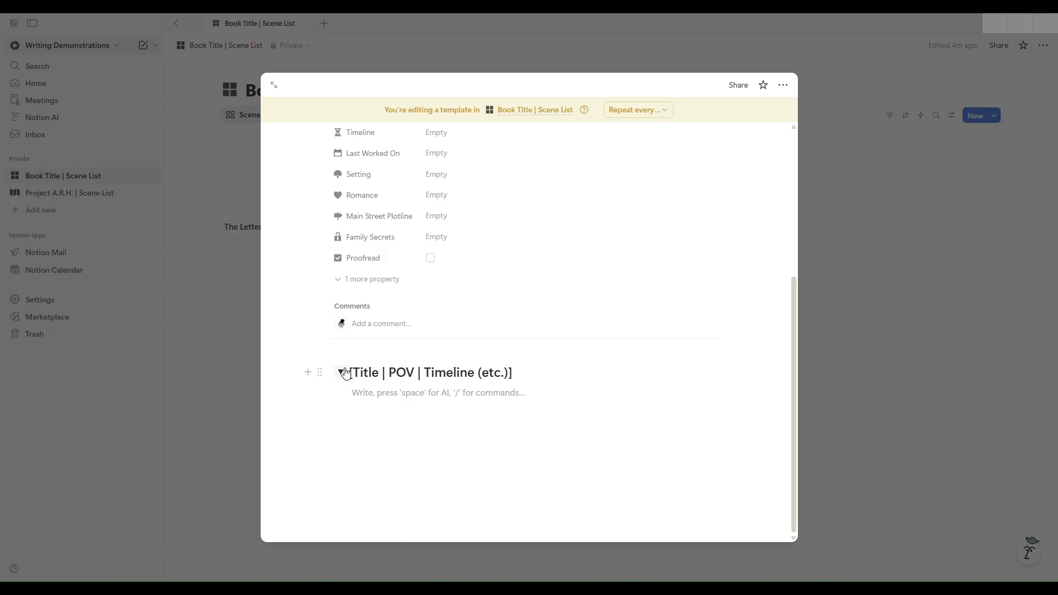
# Try out a toggle list nested inside the toggle heading, with the entries "item 1" and "item 2".
pyautogui.write('/t')
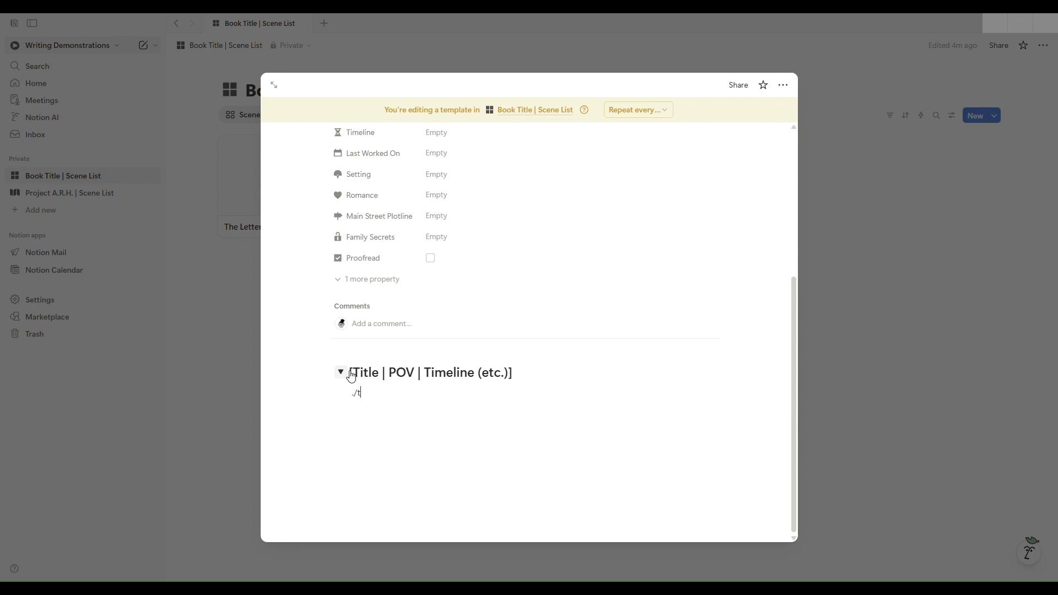
pyautogui.press('BackSpace')
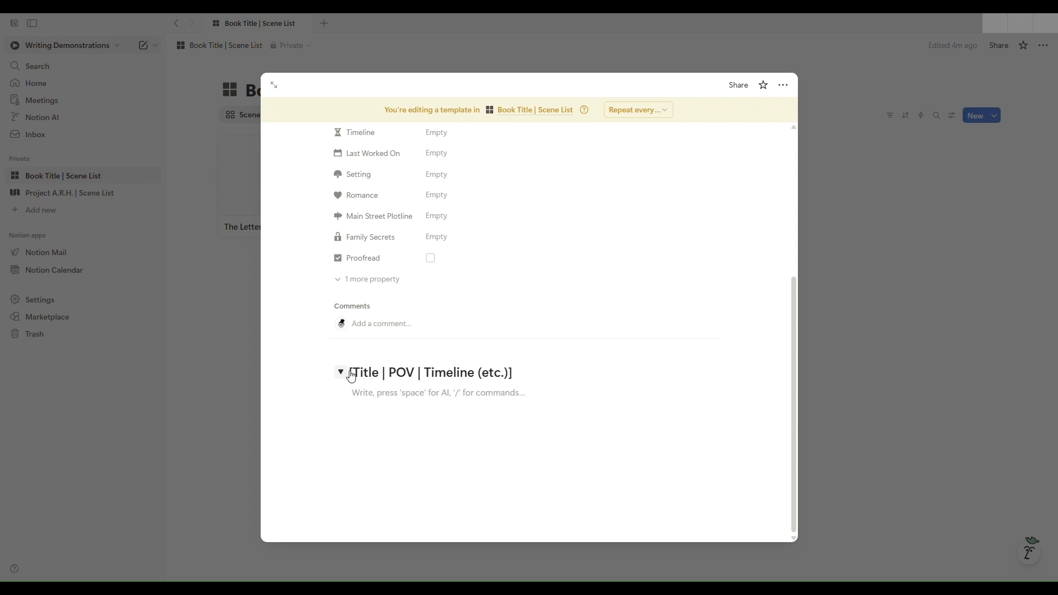
pyautogui.write('/to')
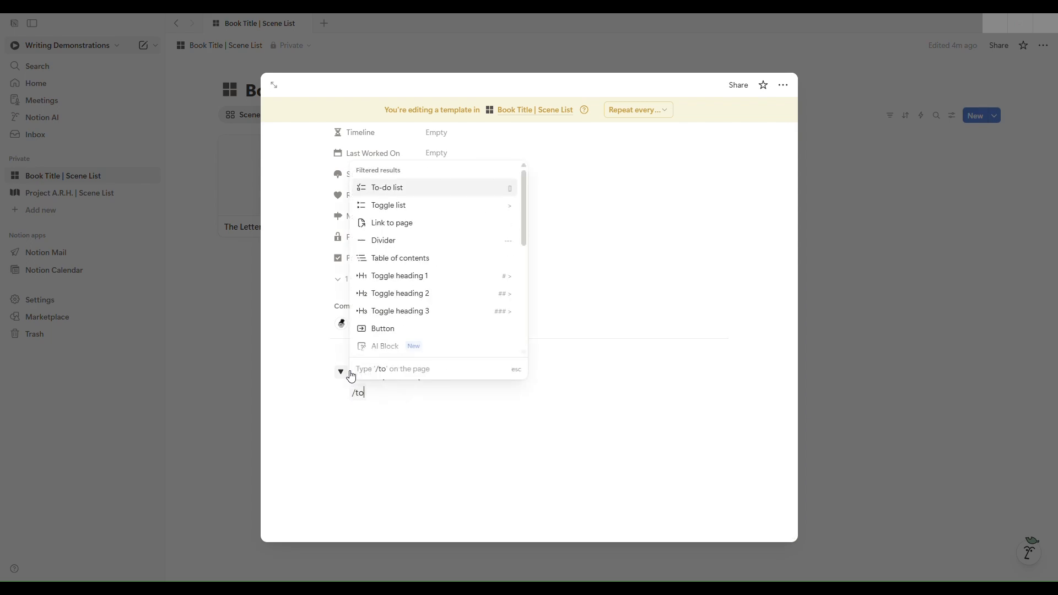
pyautogui.click(388, 210)
pyautogui.write('item 1')
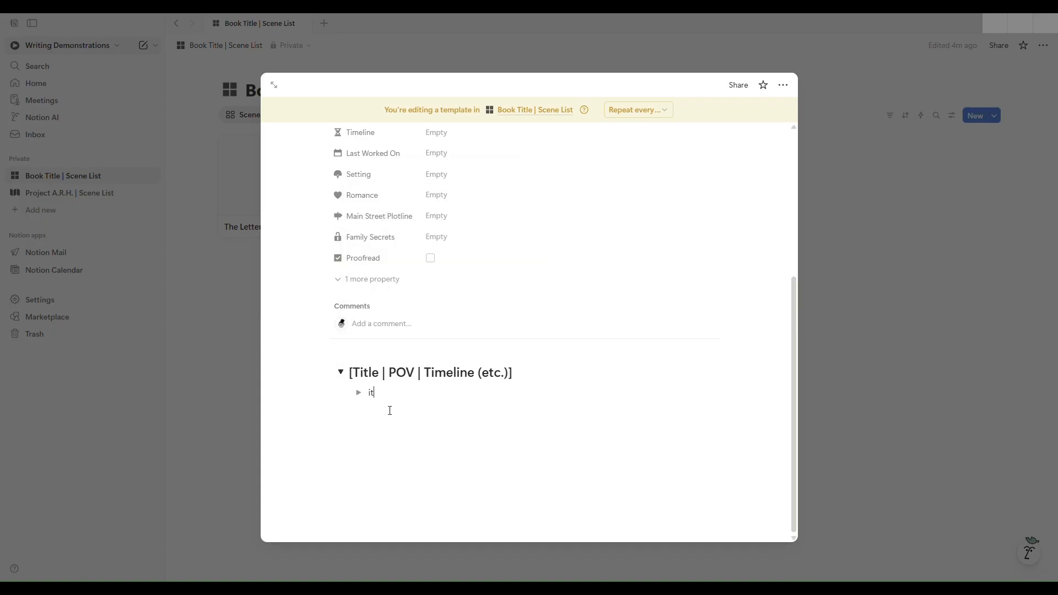
pyautogui.press('Return')
pyautogui.write('item 2')
# Enter sample text "ksdf" inside the "item 1" toggle and "sfkl" inside the "item 2" toggle, and collapse both.
pyautogui.click(359, 392)
pyautogui.write('ksdf')
pyautogui.click(359, 431)
pyautogui.write('sfkl')
pyautogui.moveTo(394, 466); pyautogui.dragTo(366, 440)
pyautogui.click(359, 432)
pyautogui.click(359, 392)
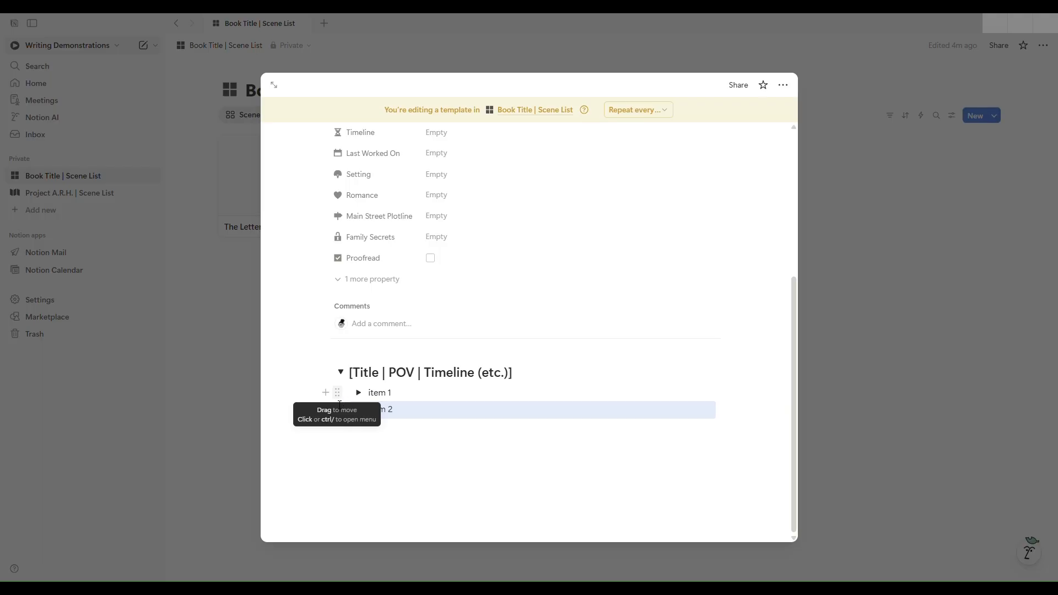
# Delete both sample toggles and return to the empty line inside the toggle heading.
pyautogui.moveTo(325, 397); pyautogui.dragTo(413, 415)
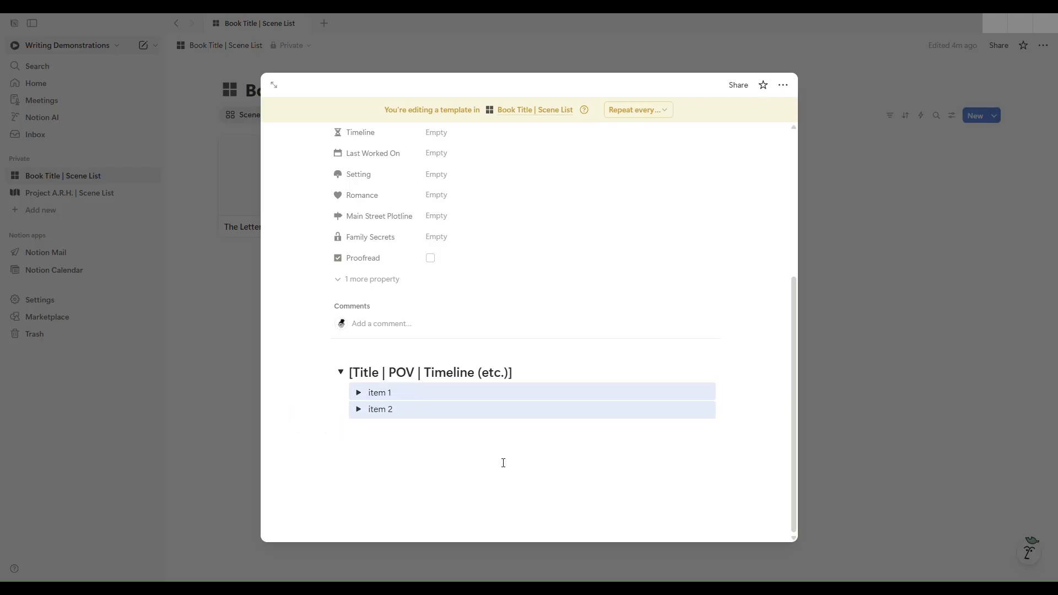
pyautogui.press('Delete')
pyautogui.click(376, 396)
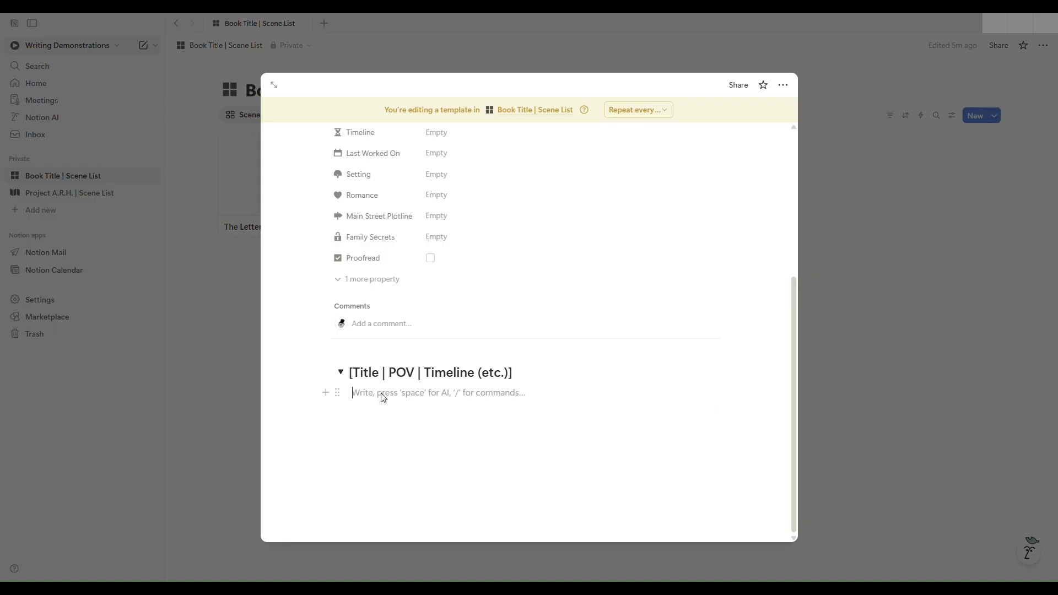
# Insert a bulleted list inside the toggle heading with the items "Summary::" and "Goal::", leaving a blank line between them.
pyautogui.write('/')
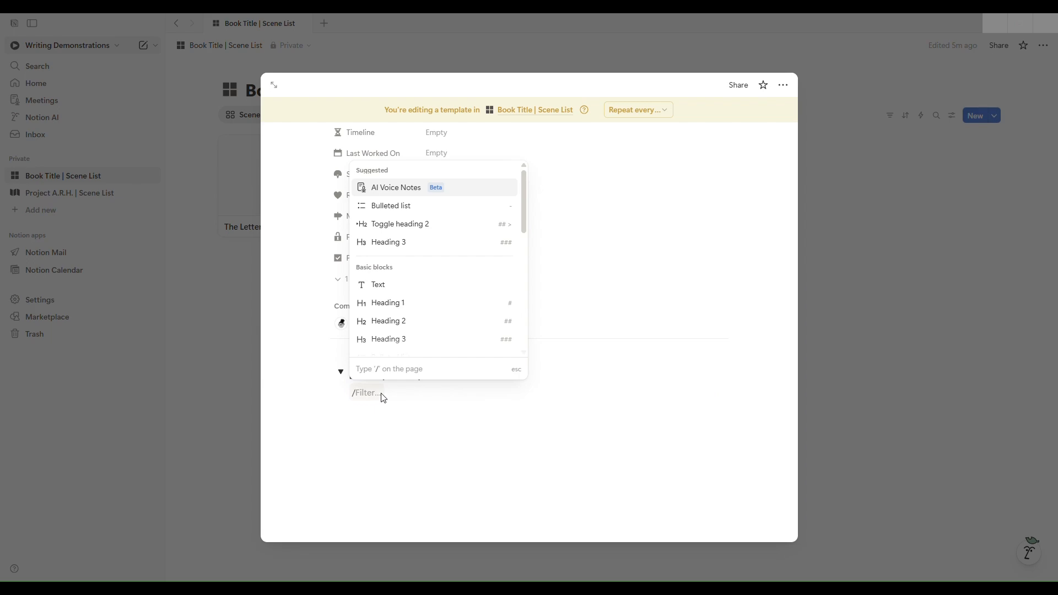
pyautogui.write('bu')
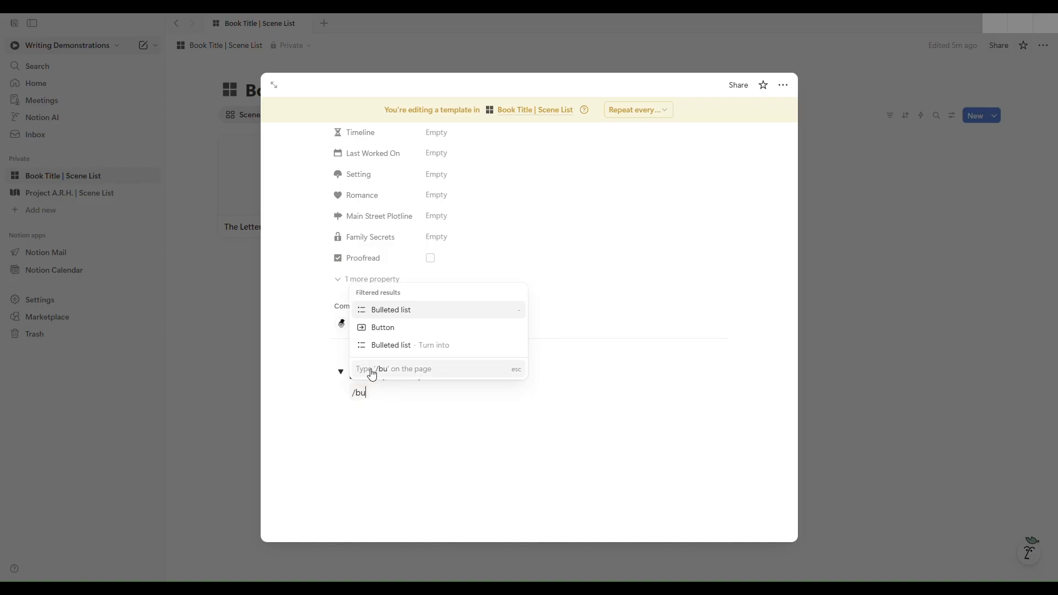
pyautogui.click(390, 318)
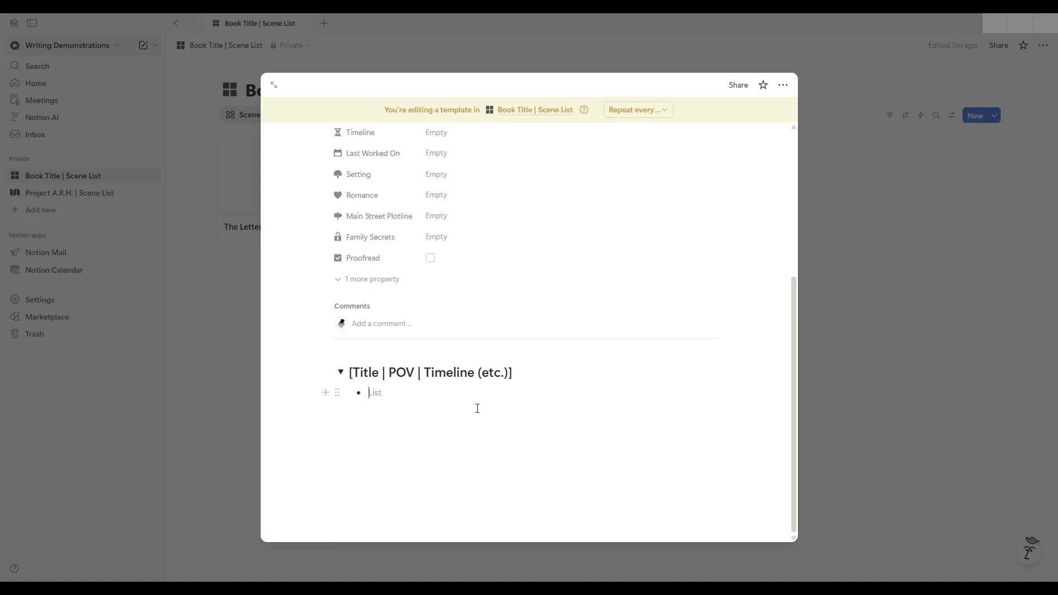
pyautogui.write('Summary::')
pyautogui.press('Return')
pyautogui.write('Goal::')
pyautogui.press('Return')
# Add the bullet "Conflict/Obstacle::" below "Goal::".
pyautogui.write('C')
pyautogui.write('lict')
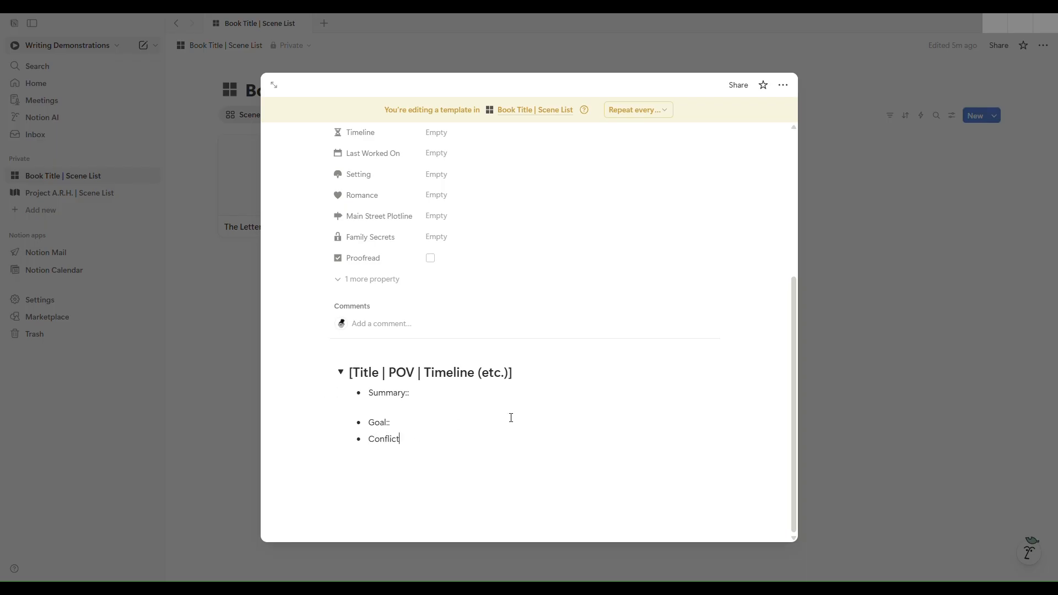
pyautogui.write('::')
pyautogui.press('Left')
pyautogui.press('Left')
pyautogui.write('/Obstacle')
# Add the bullets "Climax::" and "Resolution/Change::" at the end of the list.
pyautogui.click(474, 443)
pyautogui.press('Return')
pyautogui.write('Climax::')
pyautogui.press('Return')
pyautogui.write('Resolutio')
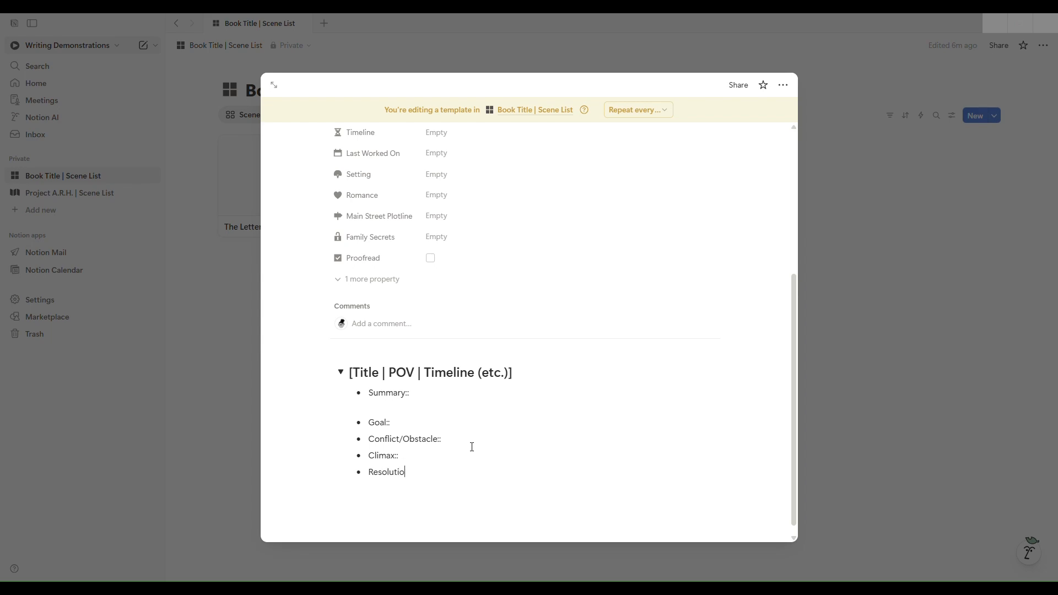
pyautogui.write('n/Change::')
# Review the Goal, Conflict/Obstacle, Climax and Resolution/Change bullets, highlighting them without changing the text.
pyautogui.scroll(-1, 467, 449)
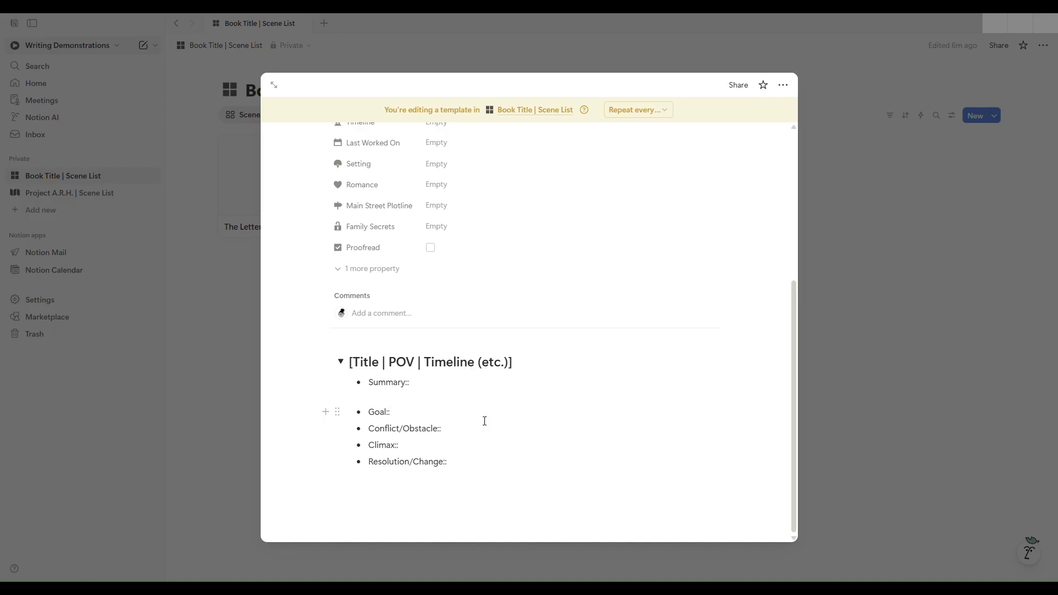
pyautogui.moveTo(474, 468); pyautogui.dragTo(418, 475)
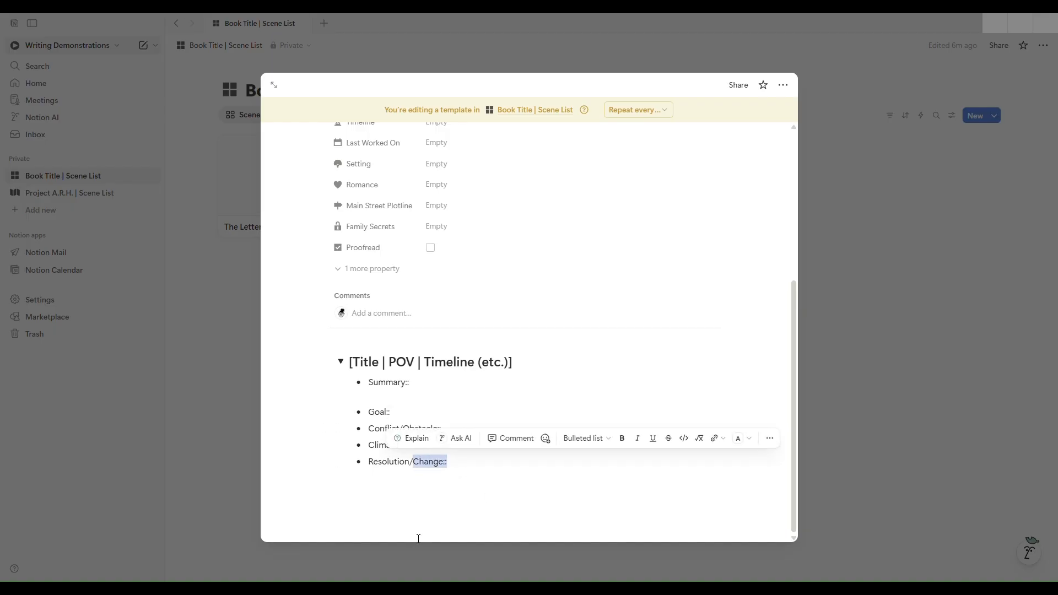
pyautogui.press('Escape')
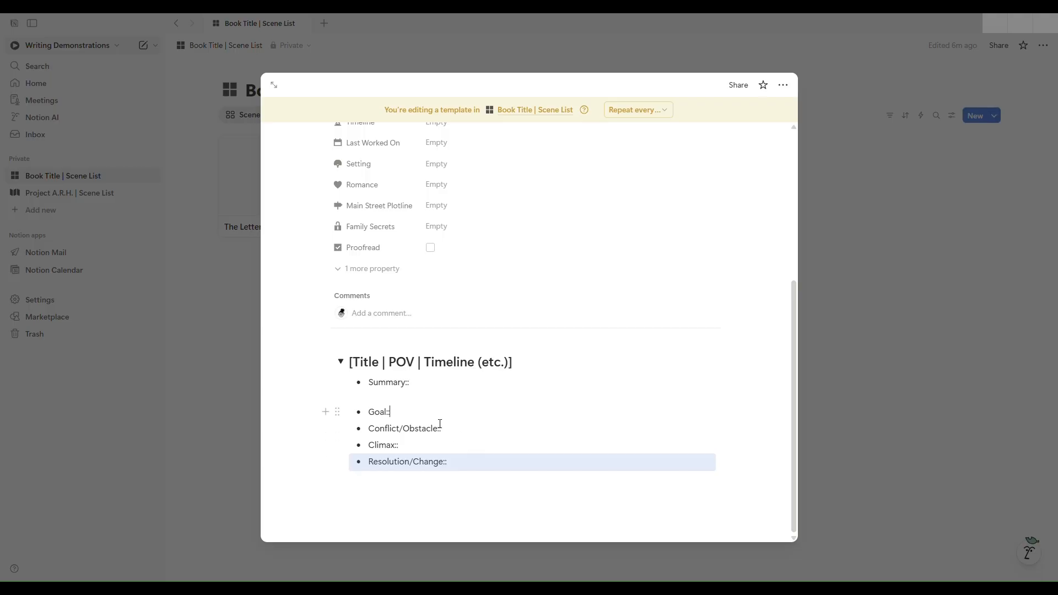
pyautogui.press('Escape')
pyautogui.moveTo(408, 422); pyautogui.dragTo(368, 412)
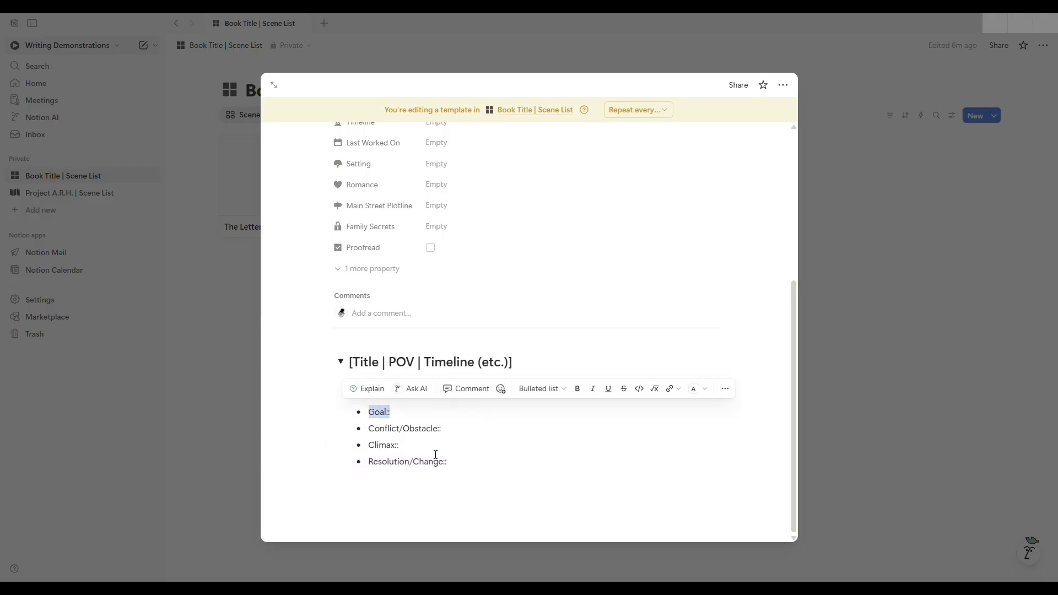
pyautogui.click(495, 435)
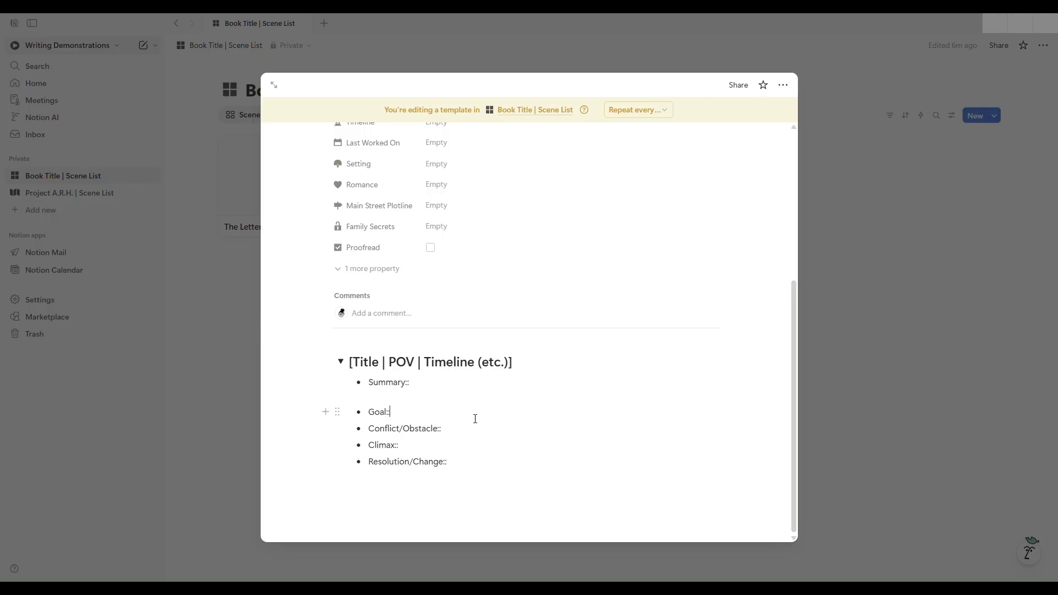
pyautogui.moveTo(369, 413); pyautogui.dragTo(394, 415)
pyautogui.moveTo(450, 434); pyautogui.dragTo(375, 455)
pyautogui.click(480, 437)
pyautogui.click(409, 450)
pyautogui.moveTo(367, 413); pyautogui.dragTo(467, 435)
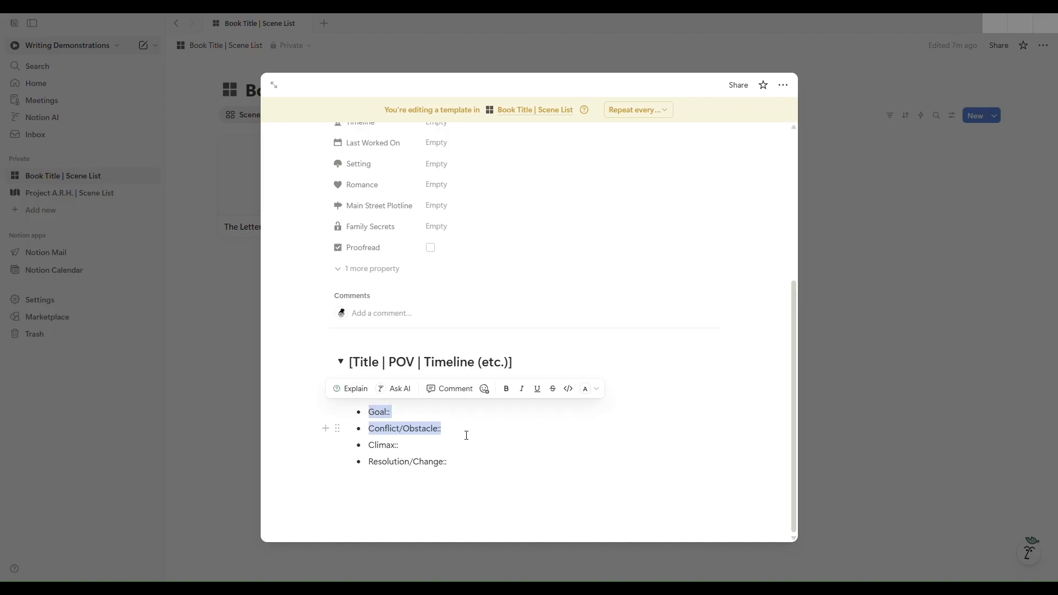
pyautogui.click(443, 447)
pyautogui.click(464, 467)
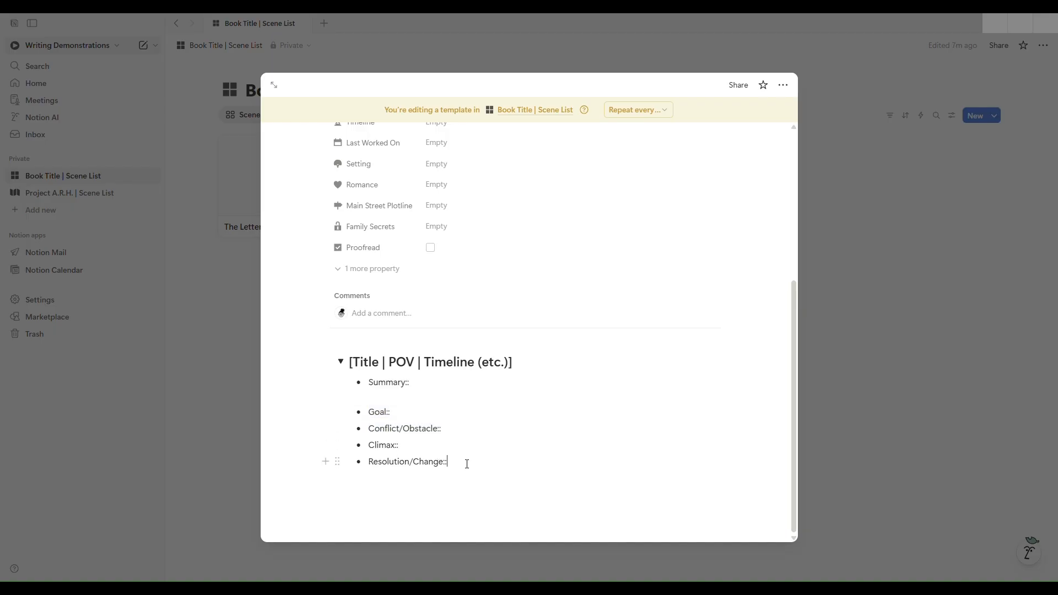
pyautogui.click(423, 450)
pyautogui.moveTo(415, 457); pyautogui.dragTo(367, 446)
pyautogui.moveTo(456, 464); pyautogui.dragTo(357, 468)
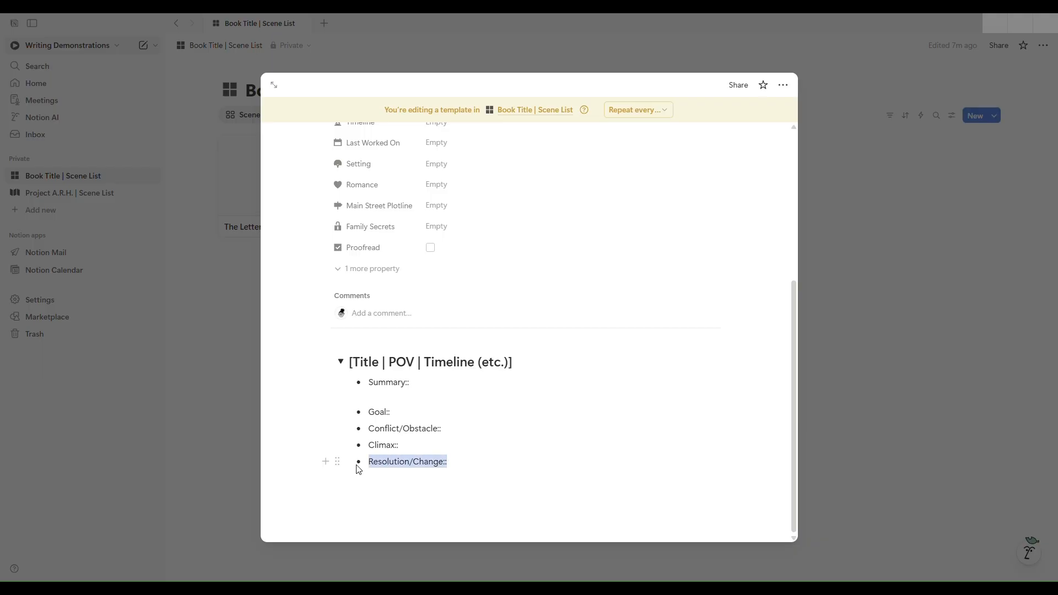
# Insert a toggle list block titled "Notes" below the toggle heading, outside its contents.
pyautogui.click(466, 470)
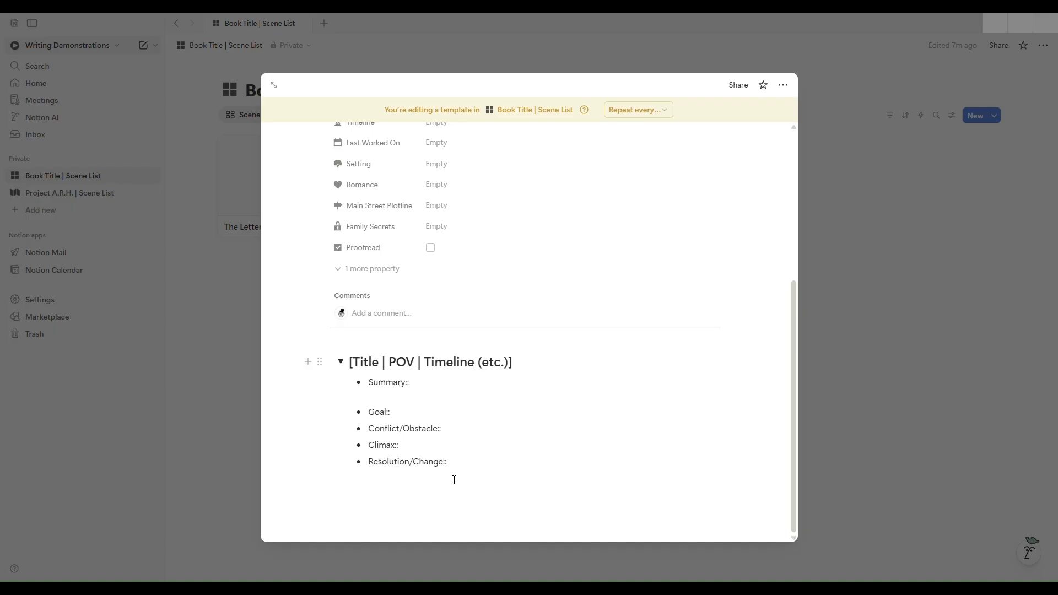
pyautogui.press('Return')
pyautogui.hotkey('shift', 'Tab')
pyautogui.press('BackSpace')
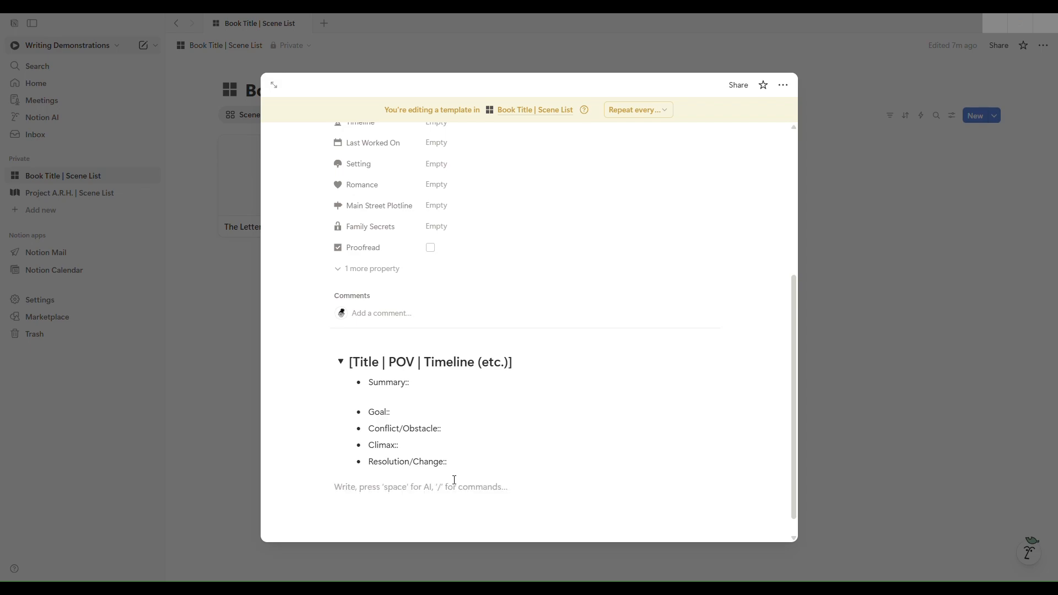
pyautogui.write('/to')
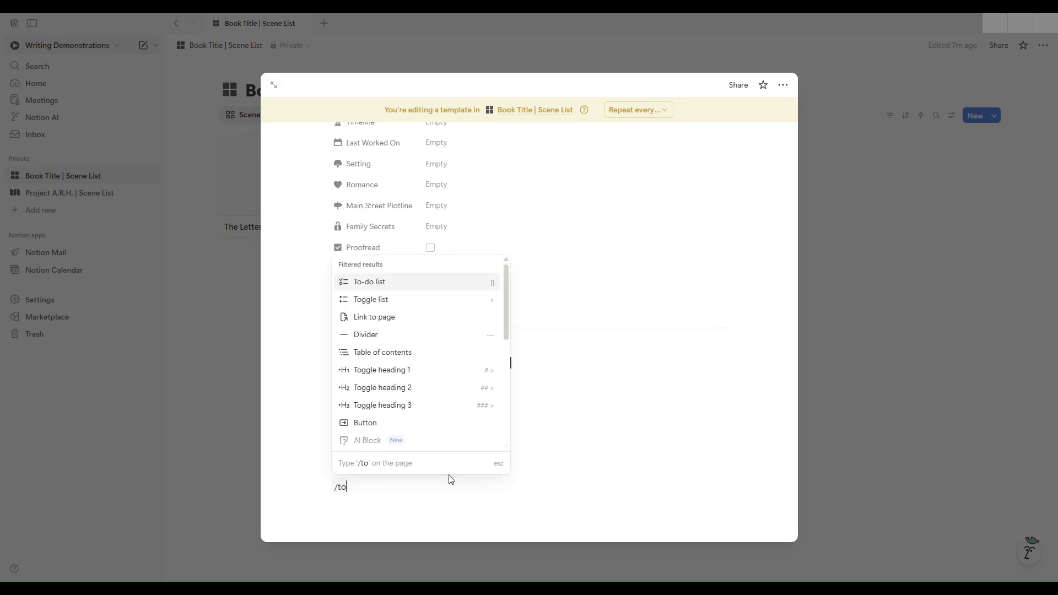
pyautogui.press('Down')
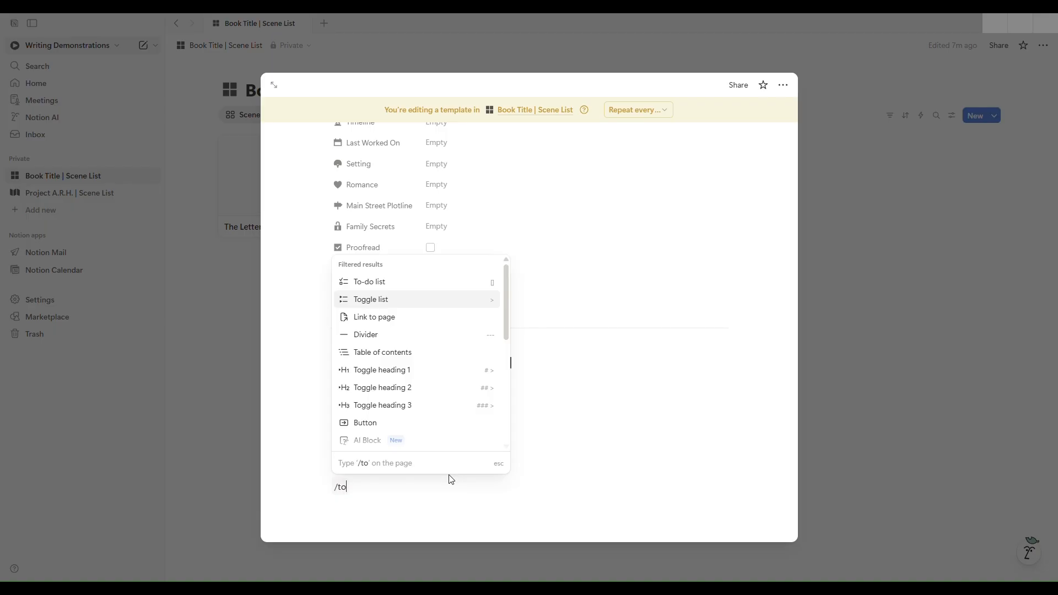
pyautogui.press('Return')
pyautogui.write('Notes')
# Make the "Notes" toggle title bold.
pyautogui.moveTo(435, 488); pyautogui.dragTo(356, 496)
pyautogui.click(560, 463)
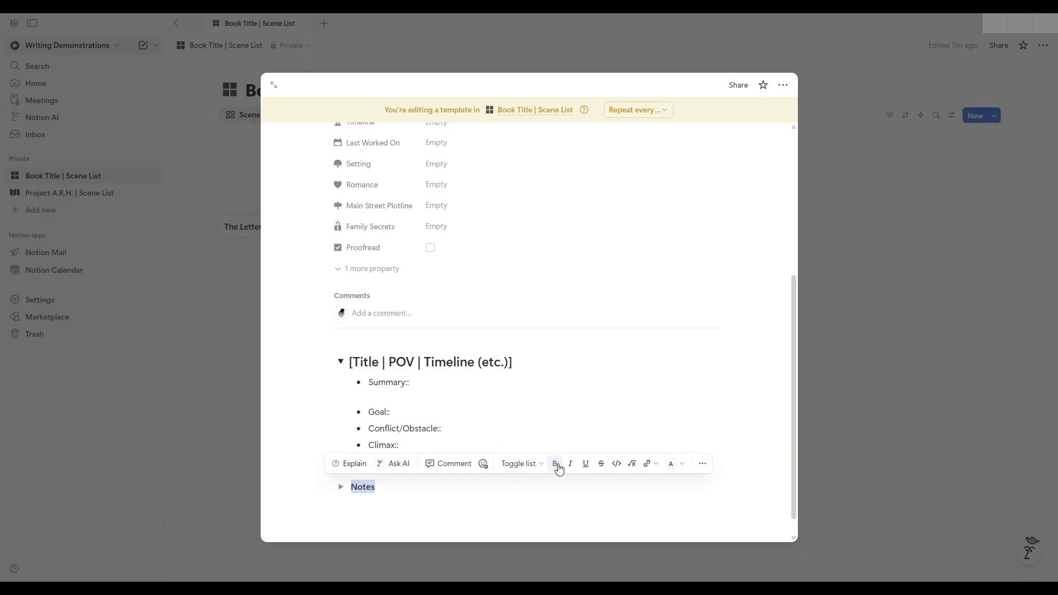
pyautogui.press('Escape')
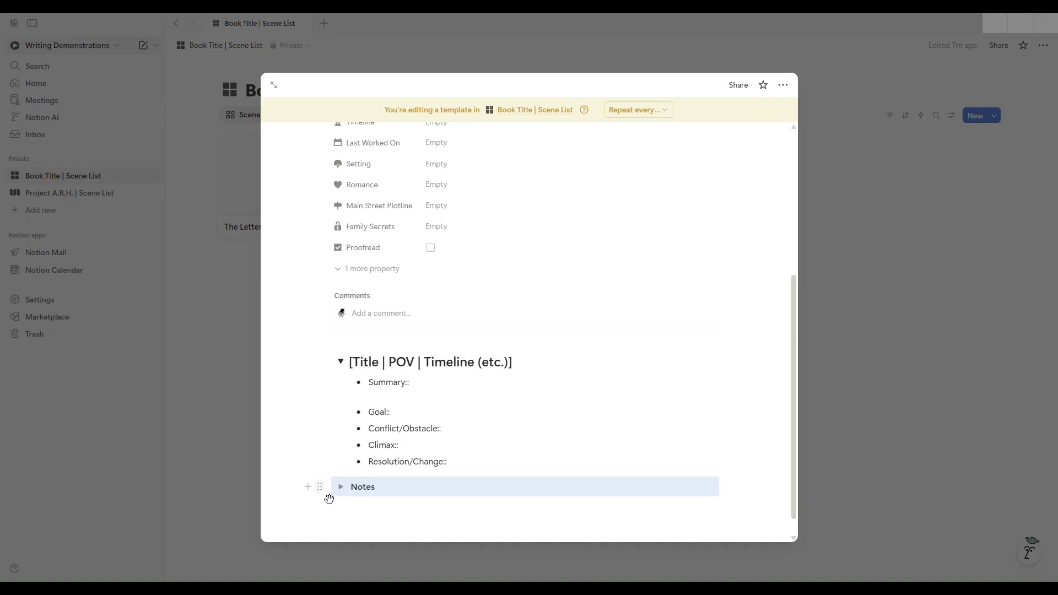
# Move the "Notes" toggle inside the toggle heading, directly below the "Resolution/Change::" bullet.
pyautogui.click(340, 361)
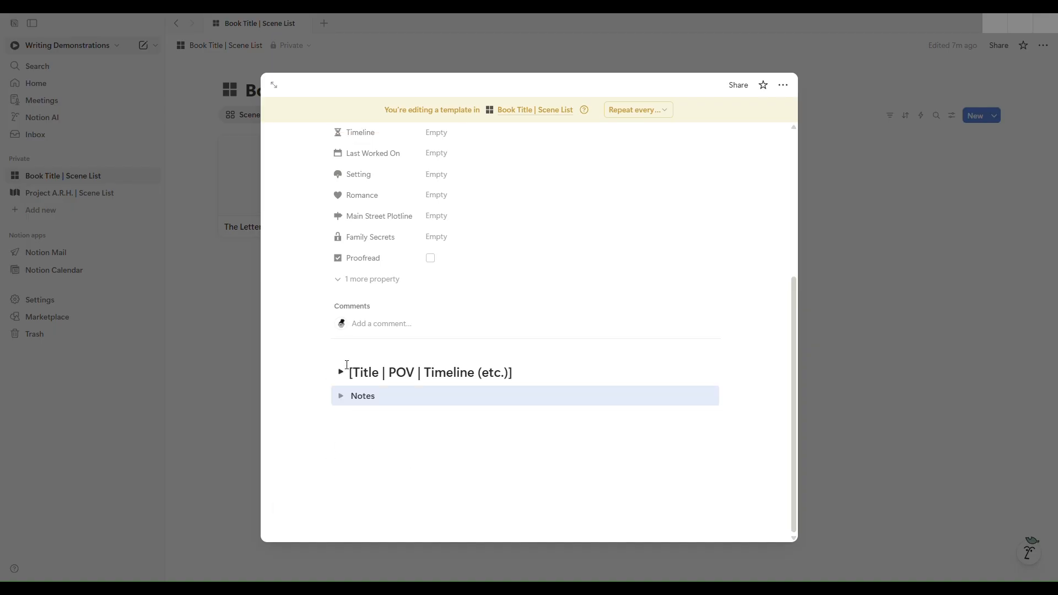
pyautogui.click(340, 372)
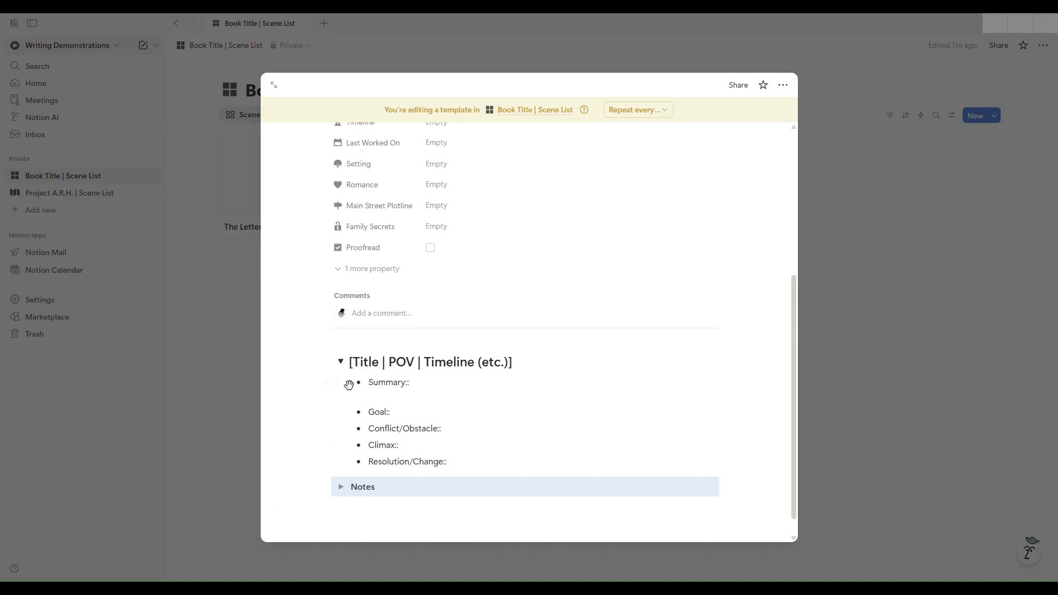
pyautogui.moveTo(328, 491); pyautogui.dragTo(364, 477)
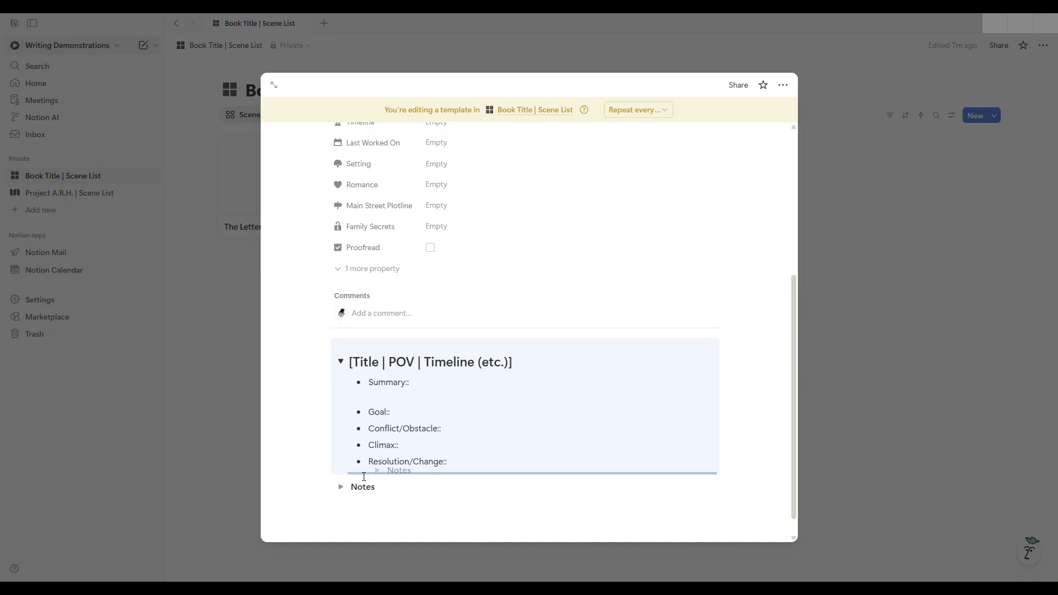
pyautogui.moveTo(363, 477); pyautogui.dragTo(362, 478)
# Collapse and expand the toggle heading to check that "Notes" is nested inside it.
pyautogui.click(341, 362)
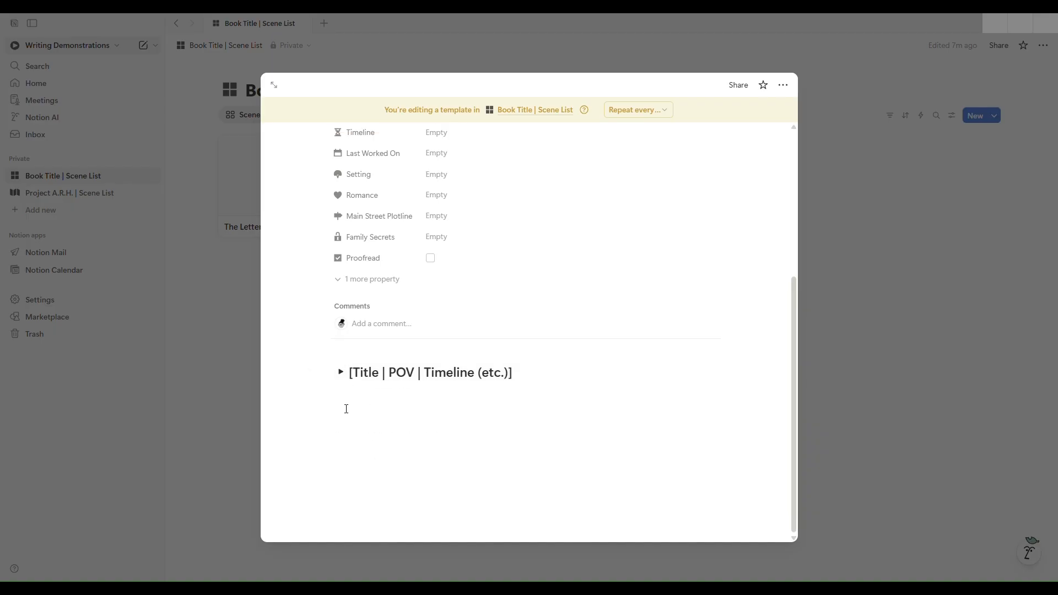
pyautogui.click(342, 372)
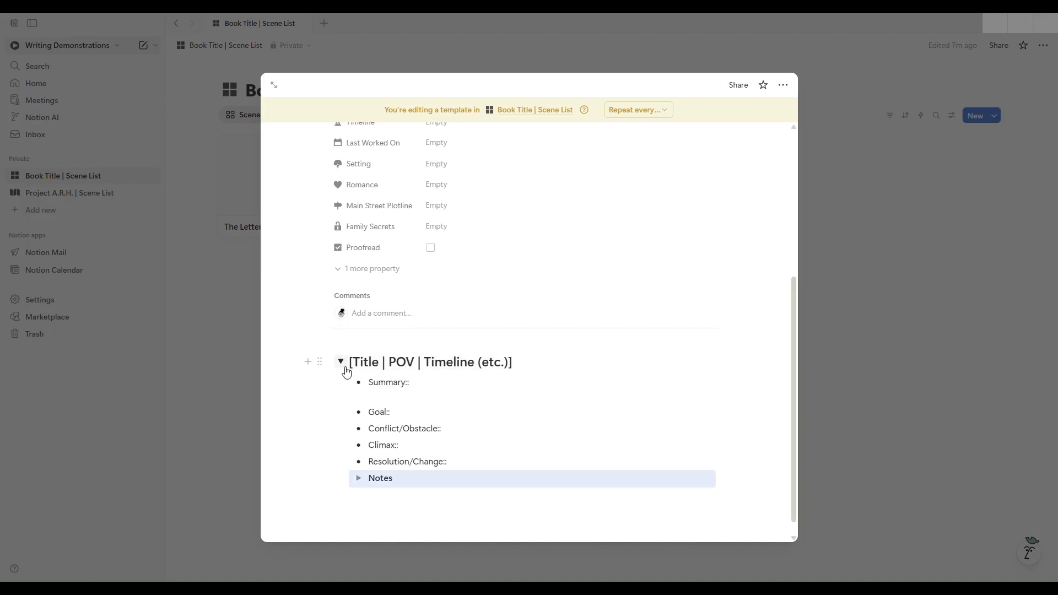
pyautogui.click(345, 369)
pyautogui.click(342, 369)
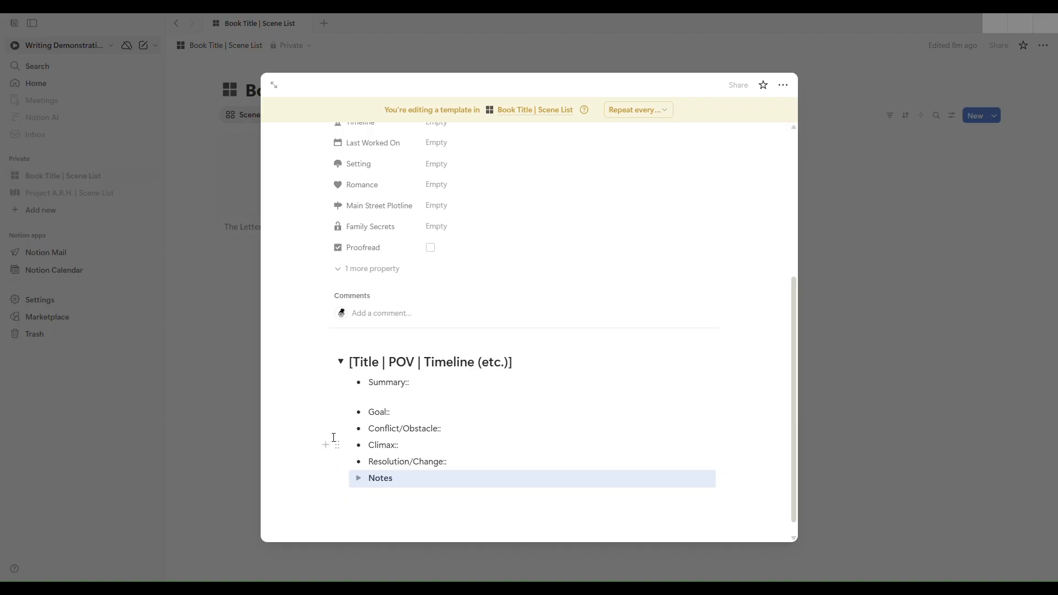
# Collapse the toggle heading and add a second Toggle heading 2 below it with the copied title "[Title | POV | Timeline (etc.)]".
pyautogui.click(341, 364)
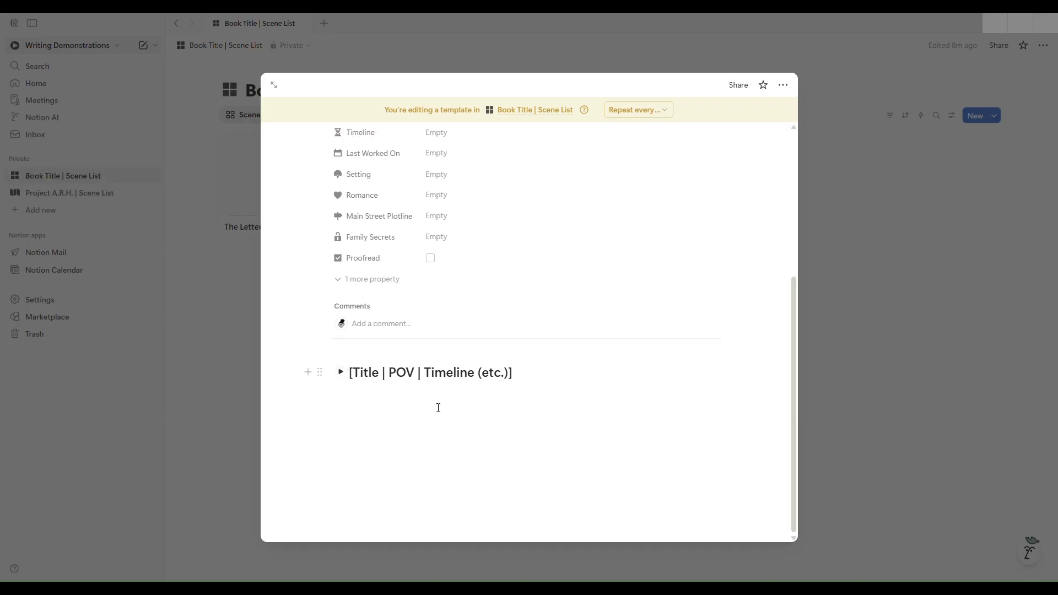
pyautogui.press('Return')
pyautogui.press('Return')
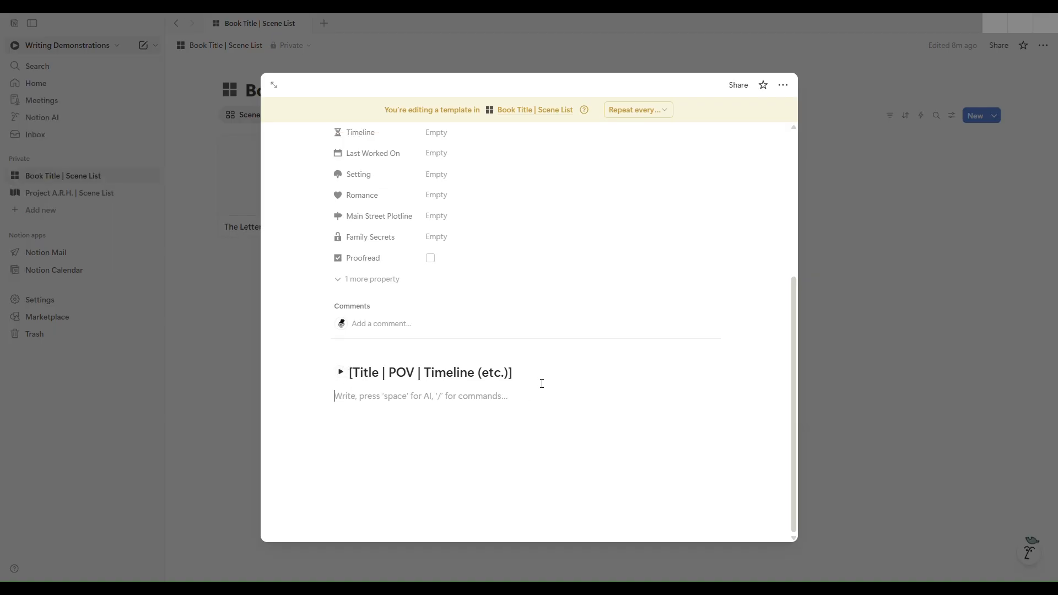
pyautogui.write('/tog')
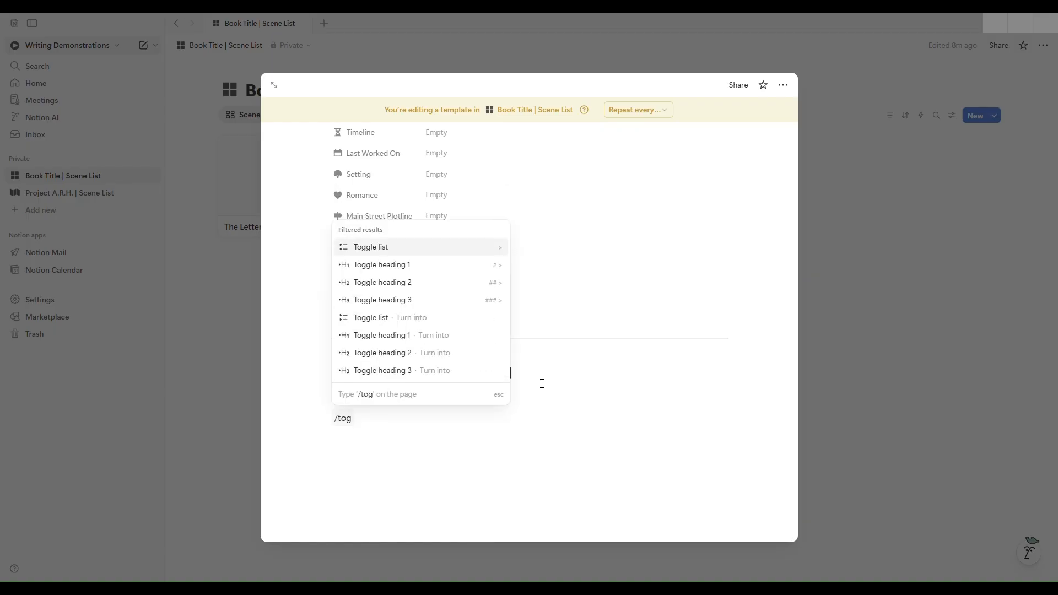
pyautogui.click(449, 286)
pyautogui.moveTo(514, 374); pyautogui.dragTo(368, 384)
pyautogui.hotkey('ctrl', 'c')
pyautogui.click(384, 434)
pyautogui.hotkey('ctrl', 'v')
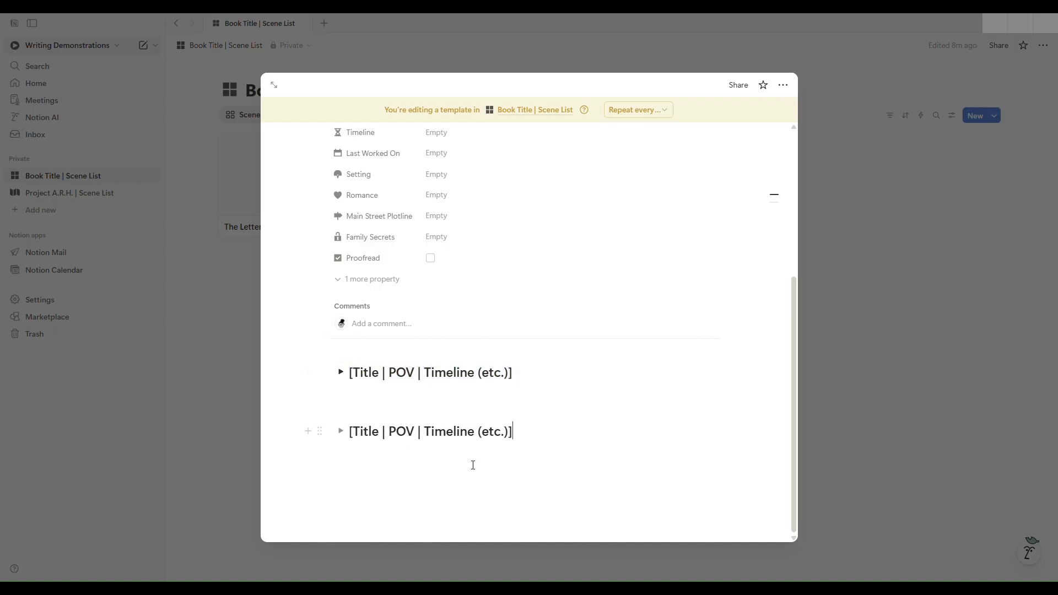
# Add an empty text block inside the second toggle heading and collapse the heading.
pyautogui.click(342, 432)
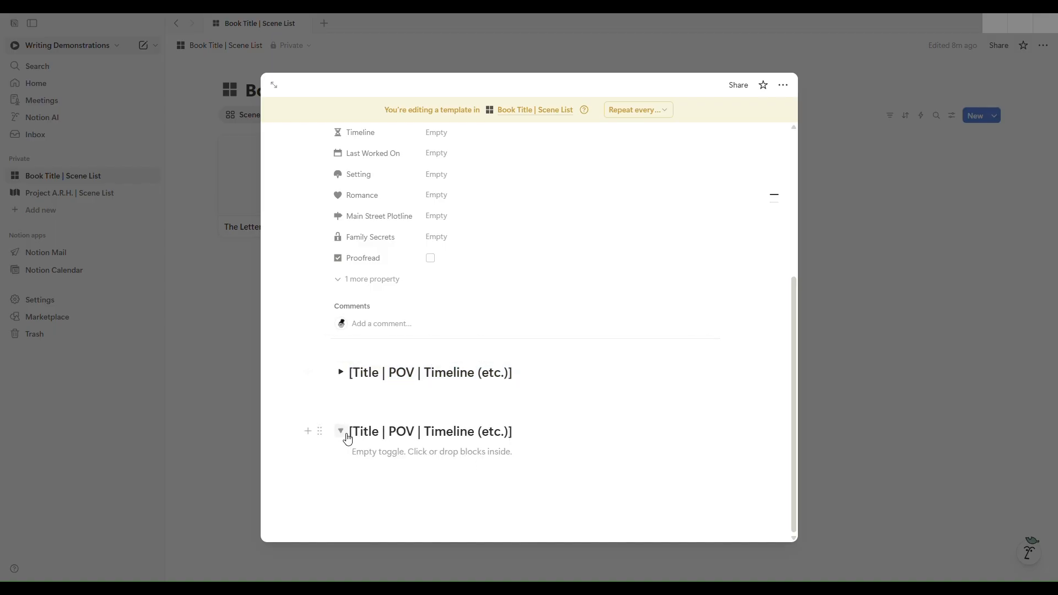
pyautogui.click(341, 433)
pyautogui.click(373, 479)
pyautogui.click(341, 432)
pyautogui.click(366, 452)
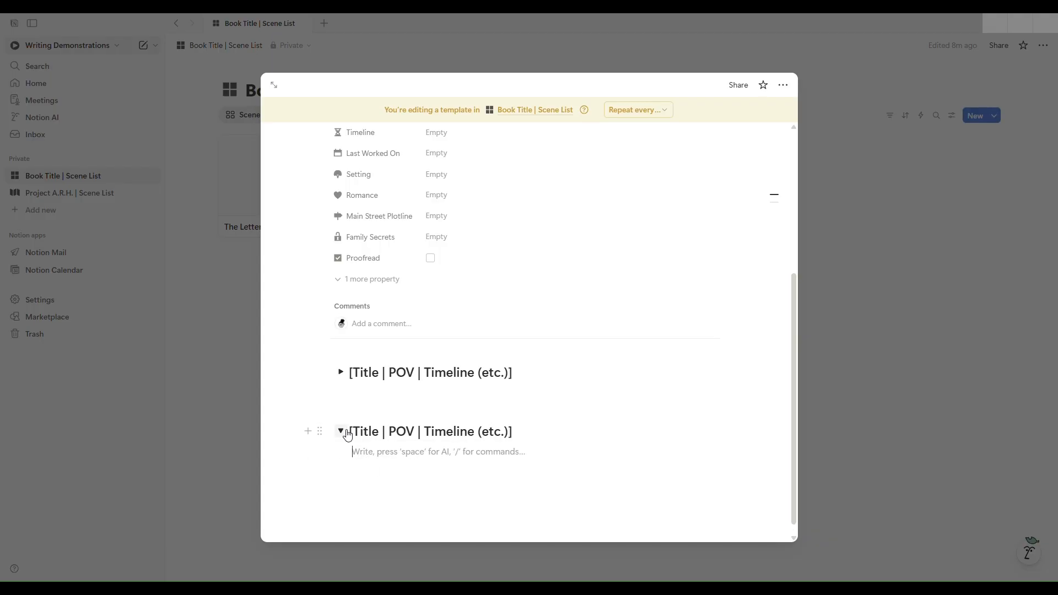
pyautogui.click(347, 435)
# Insert a Heading 3 titled "Alpha Point" below the second toggle heading, outside its contents.
pyautogui.click(381, 478)
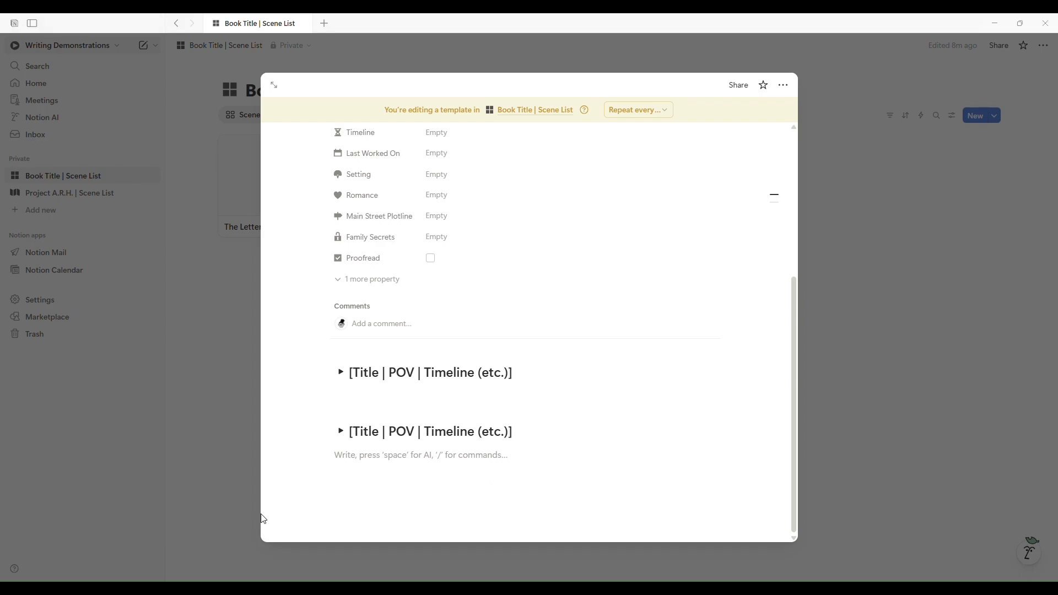
pyautogui.click(419, 461)
pyautogui.write('/')
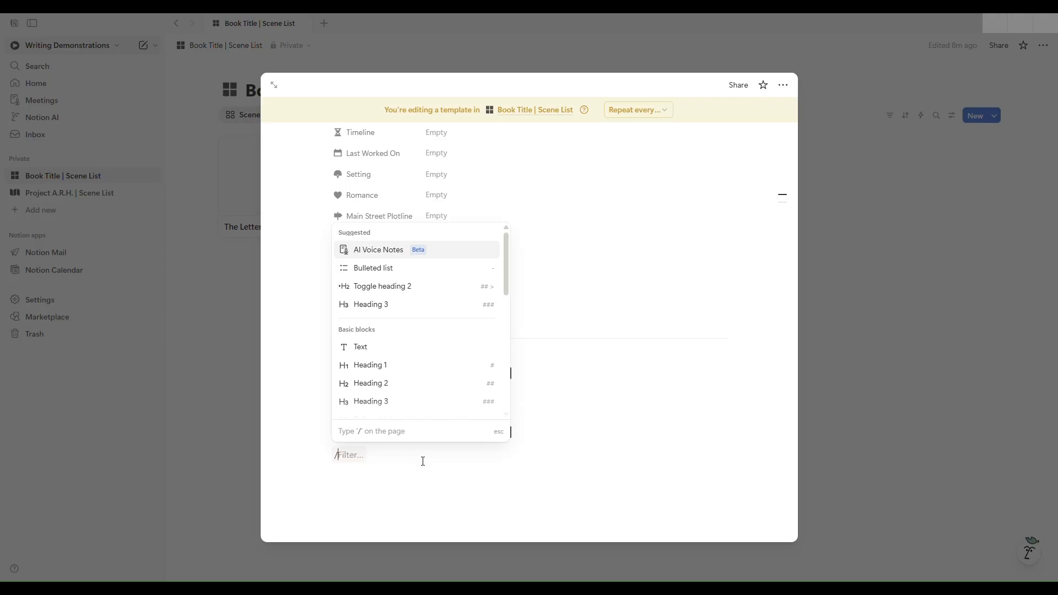
pyautogui.click(392, 404)
pyautogui.write('Alpha Point')
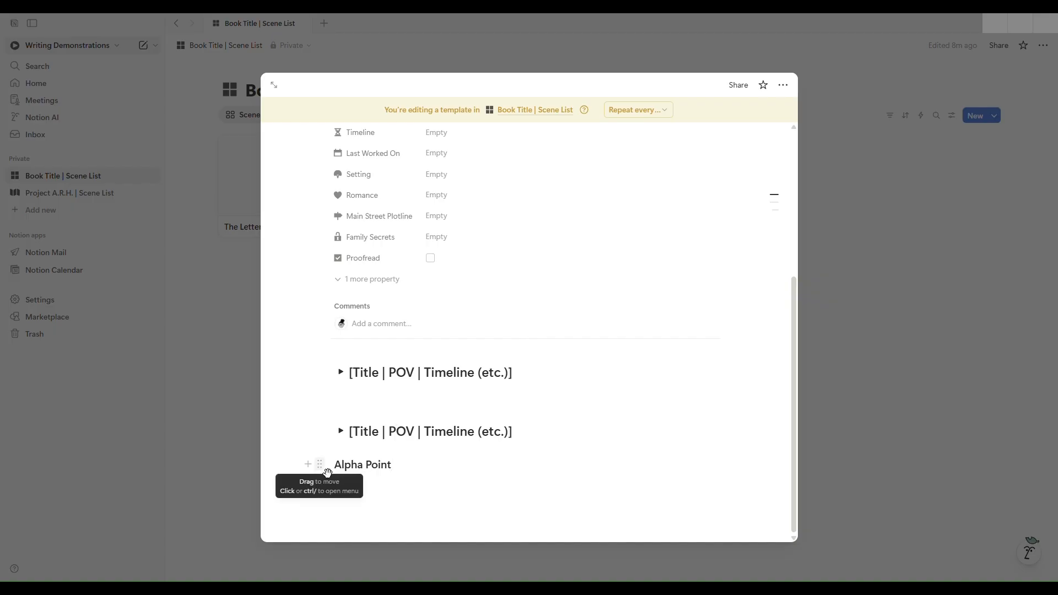
# Apply a gray background to the "Alpha Point" heading.
pyautogui.click(323, 468)
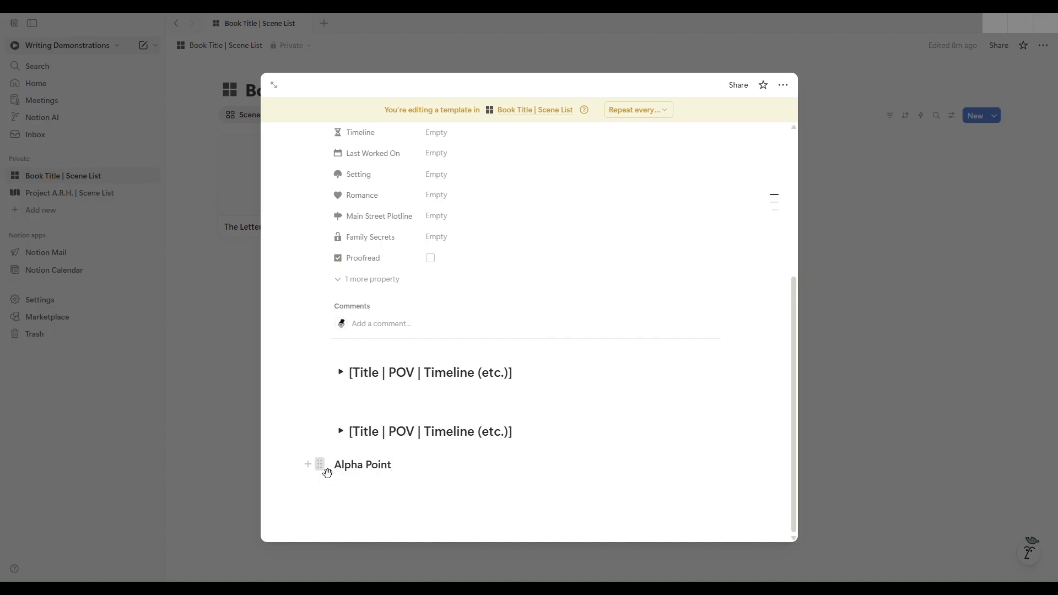
pyautogui.moveTo(201, 414)
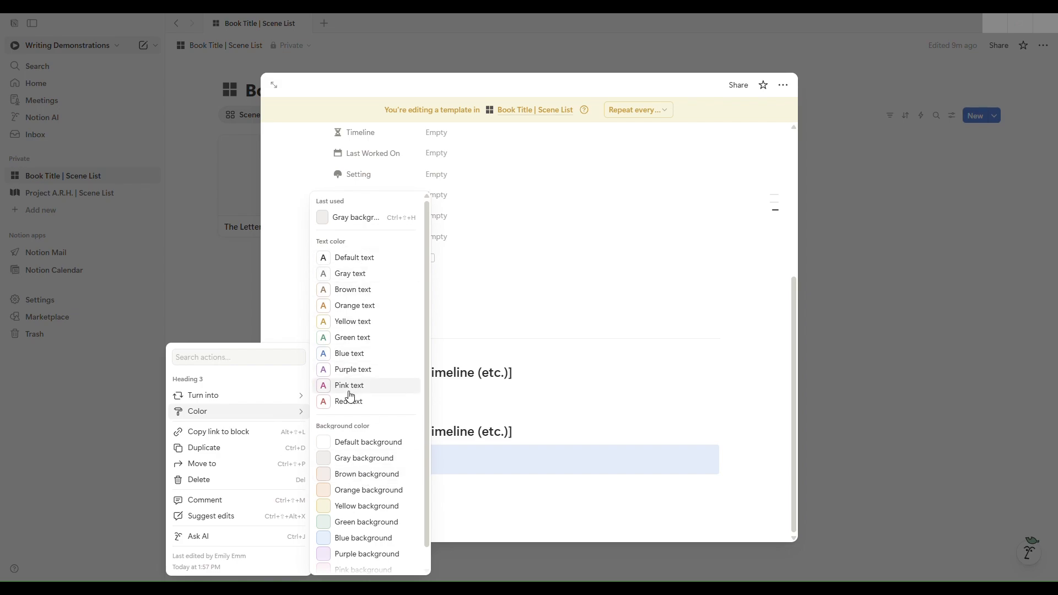
pyautogui.scroll(-1, 352, 532)
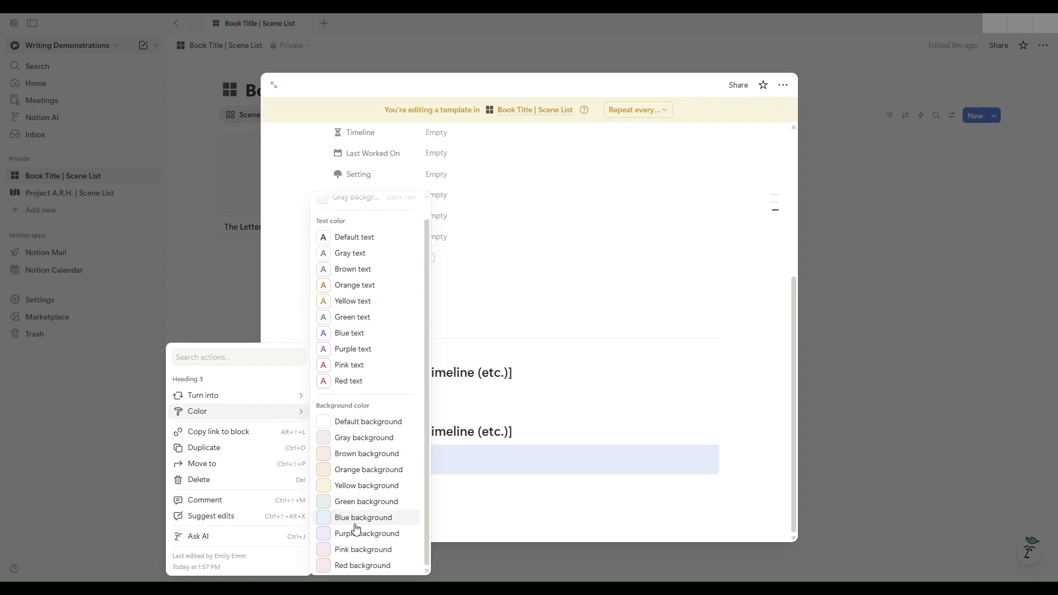
pyautogui.scroll(1, 359, 485)
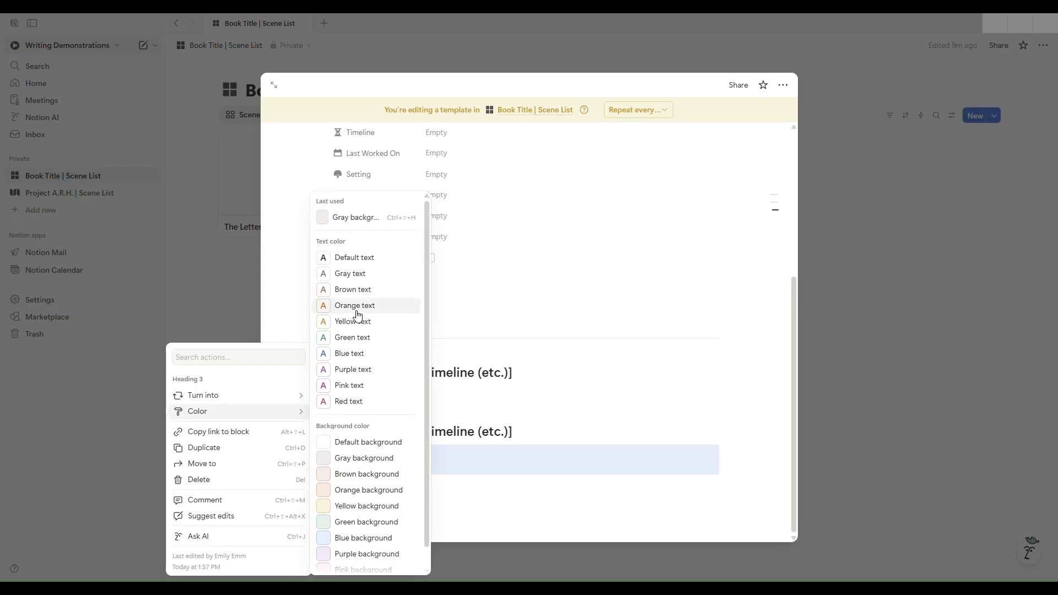
pyautogui.click(349, 461)
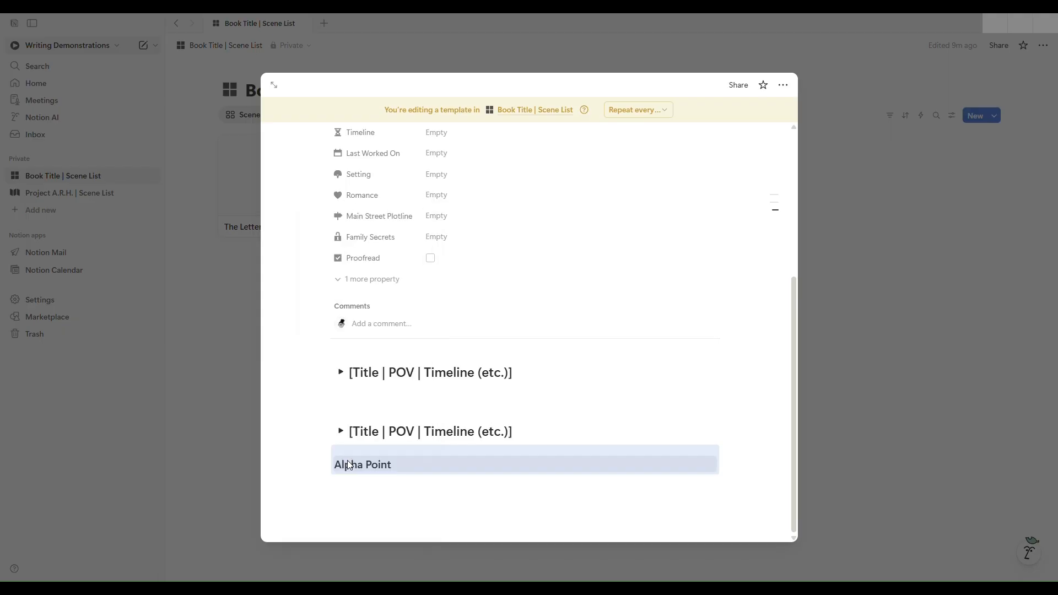
# Insert a callout block below the "Alpha Point" heading with the text "What Happens?".
pyautogui.click(417, 501)
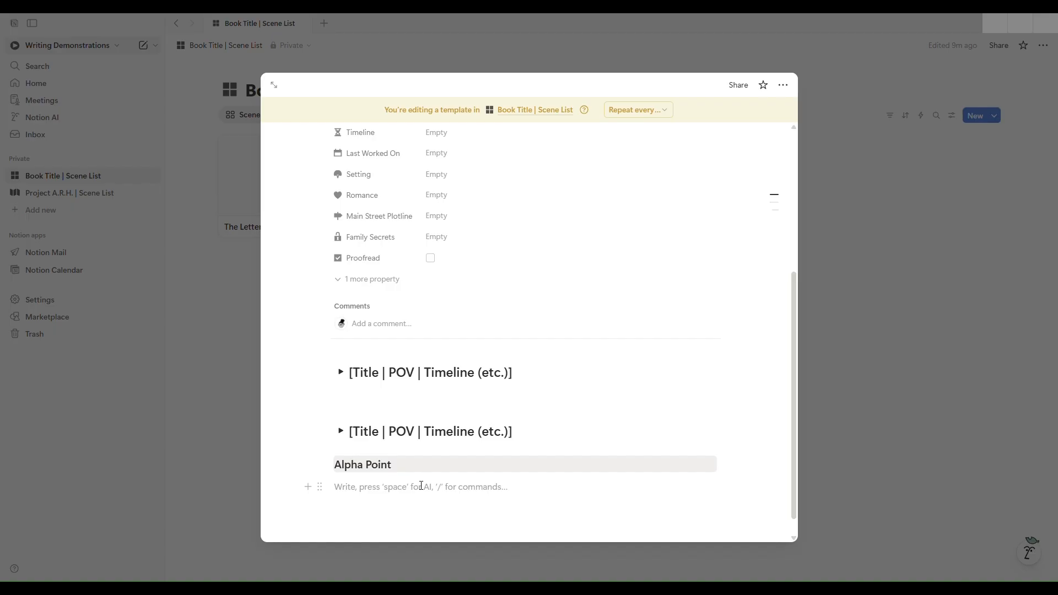
pyautogui.scroll(-1, 422, 486)
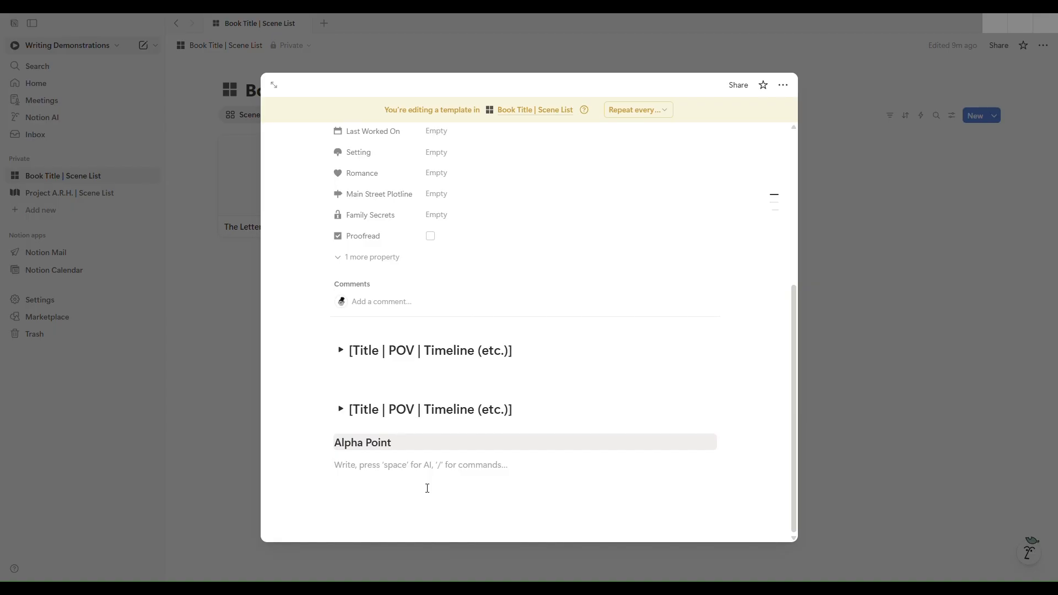
pyautogui.write('/')
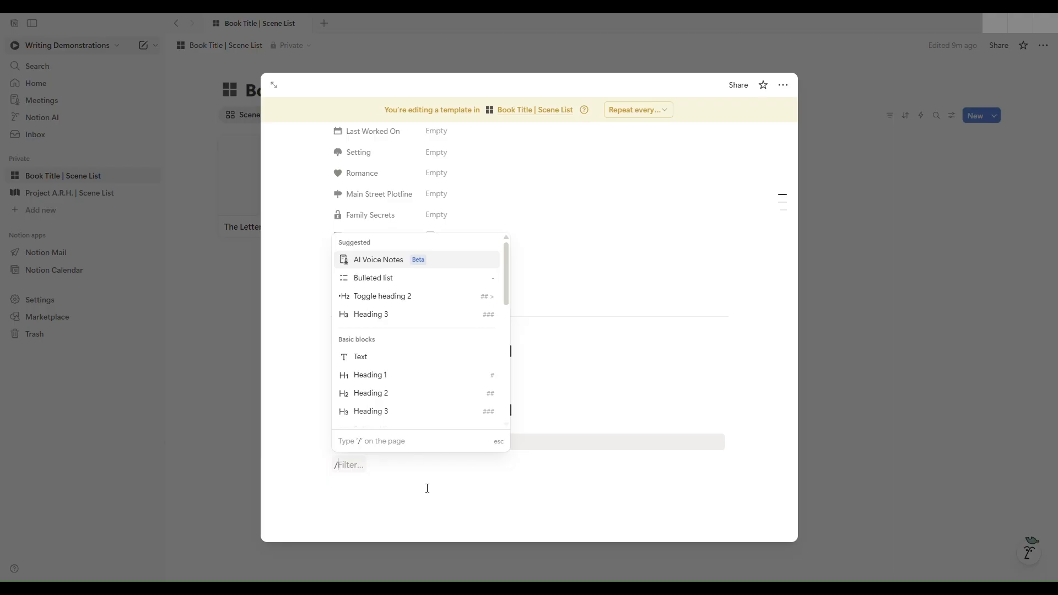
pyautogui.write('call')
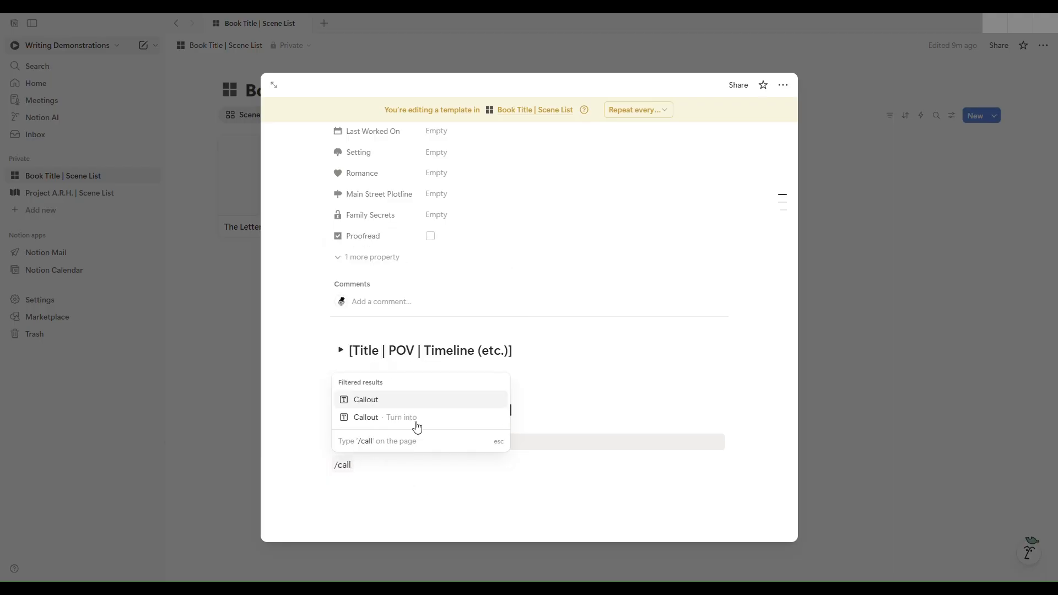
pyautogui.click(378, 403)
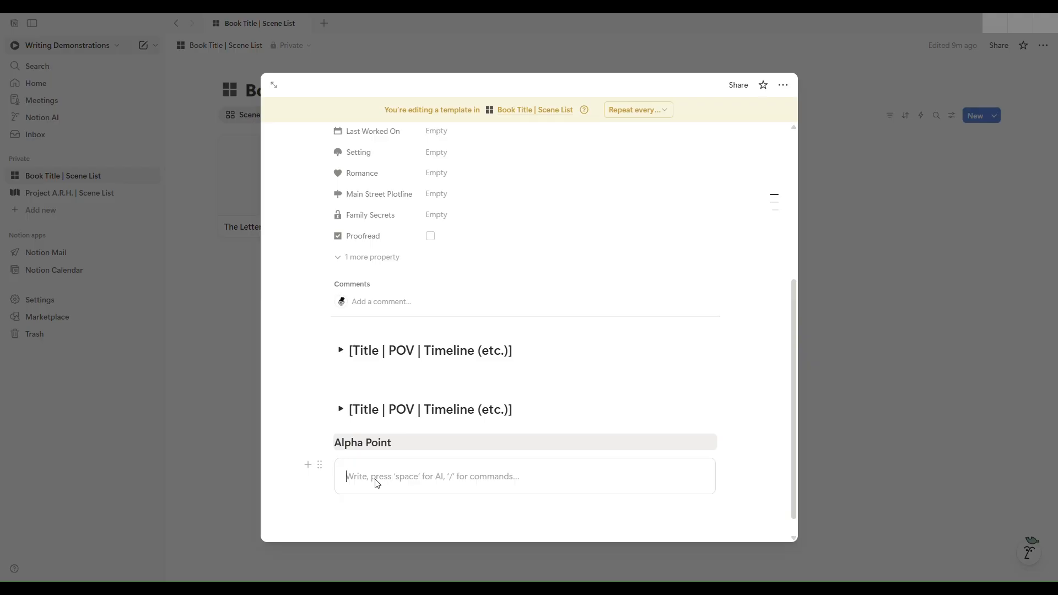
pyautogui.write('What Happen')
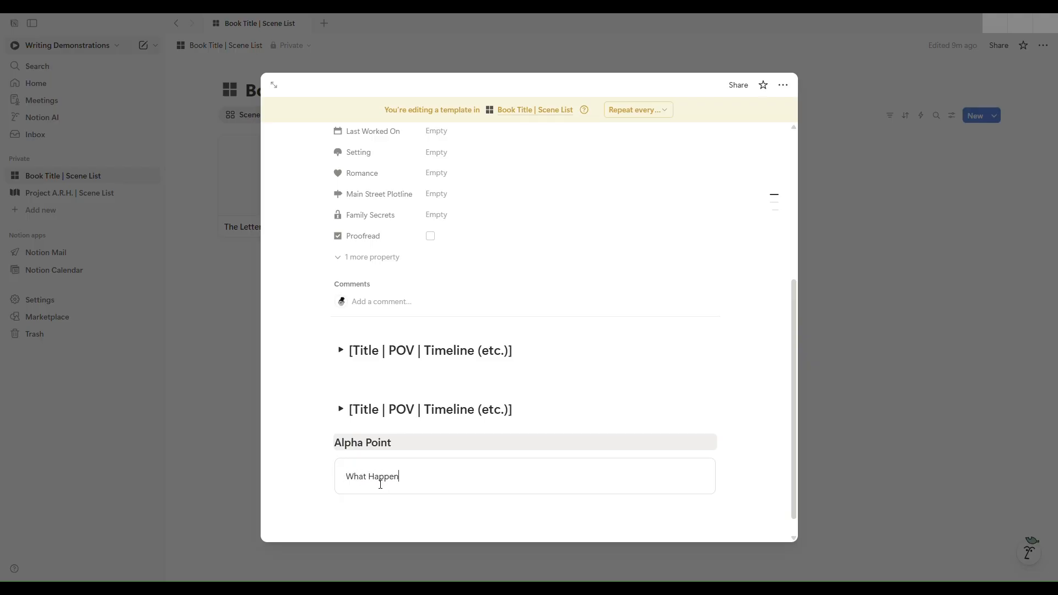
pyautogui.write('s?')
# Insert another callout below "What Happens?" with the text "The Consequence".
pyautogui.click(519, 520)
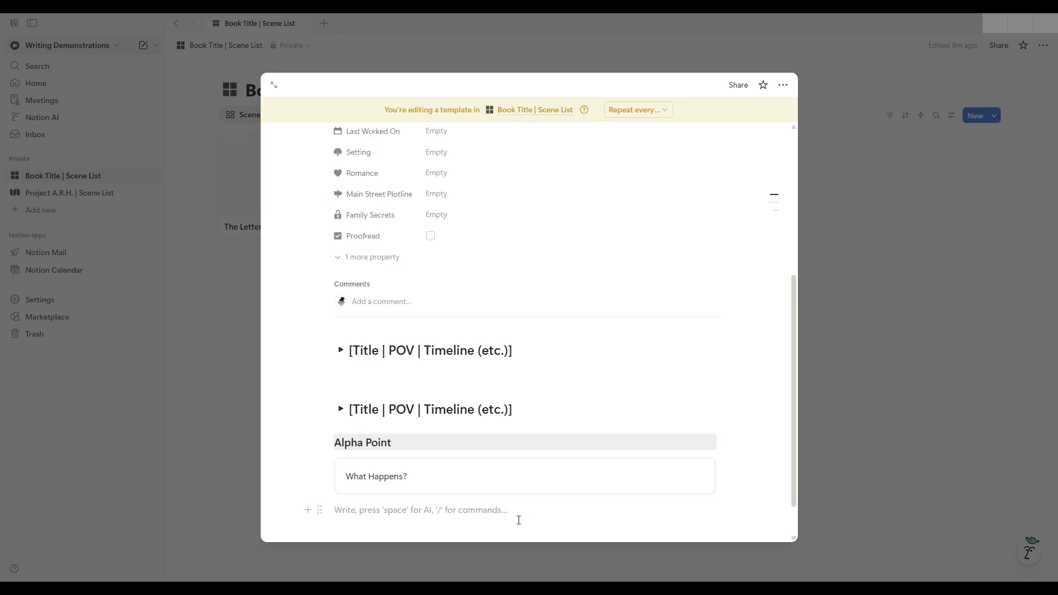
pyautogui.write('/call')
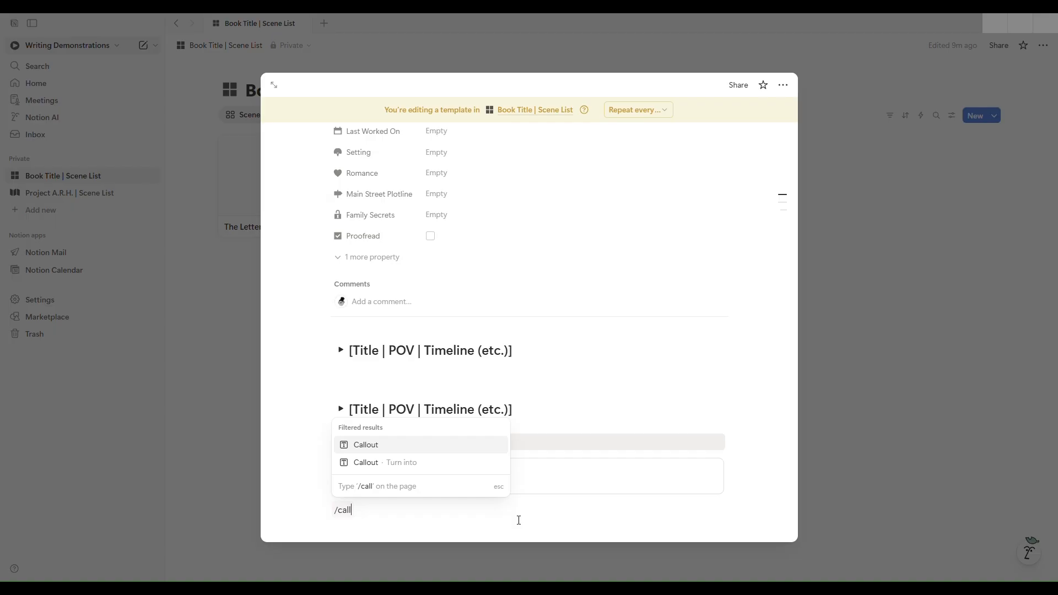
pyautogui.press('Return')
pyautogui.write('The Consequence')
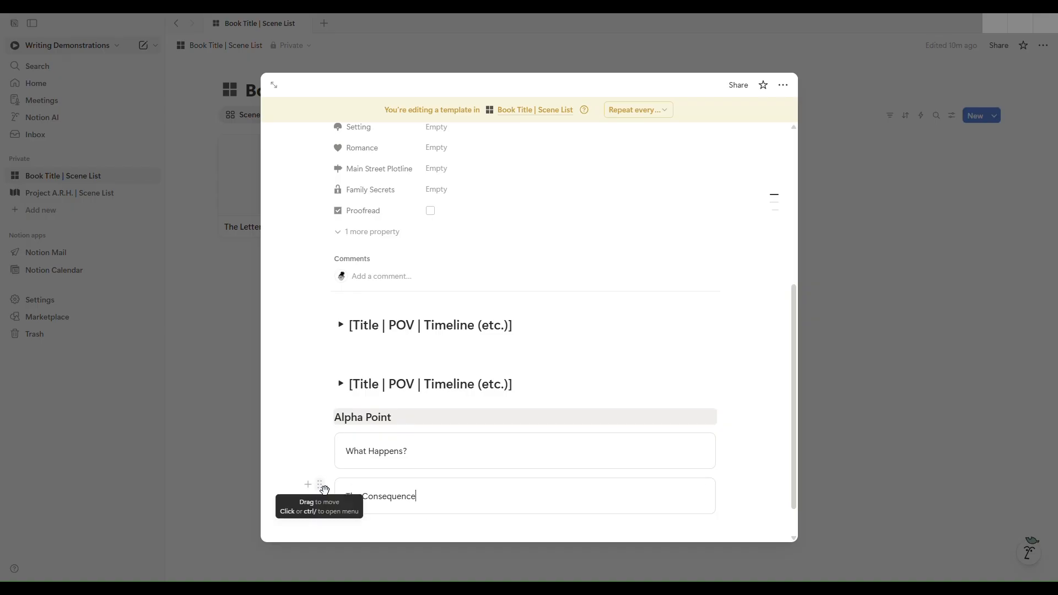
# Try a gray background on the "The Consequence" callout and restore its default background.
pyautogui.click(320, 485)
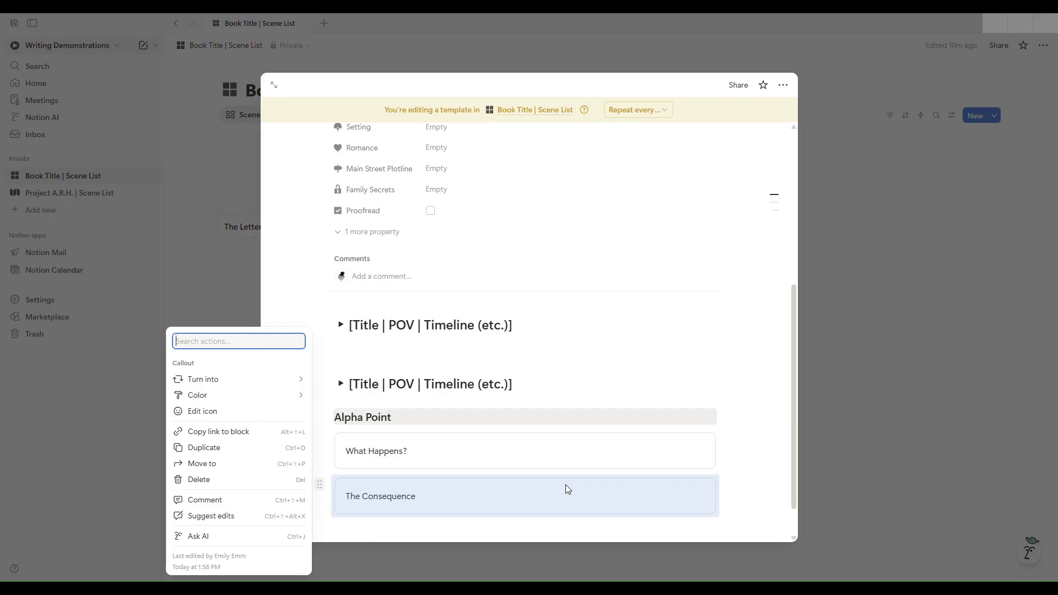
pyautogui.moveTo(268, 395)
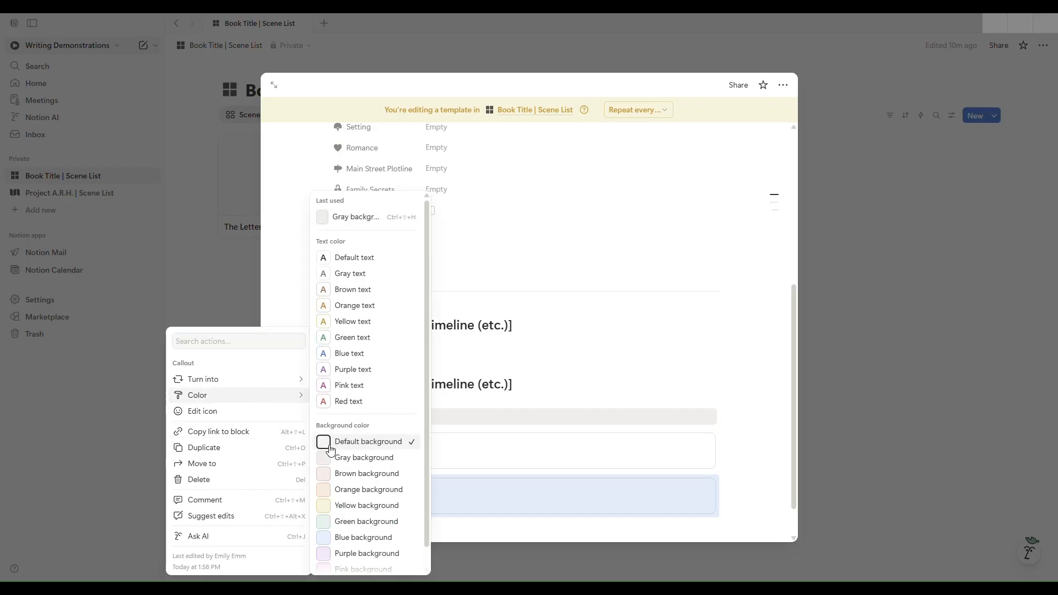
pyautogui.click(364, 460)
pyautogui.click(655, 461)
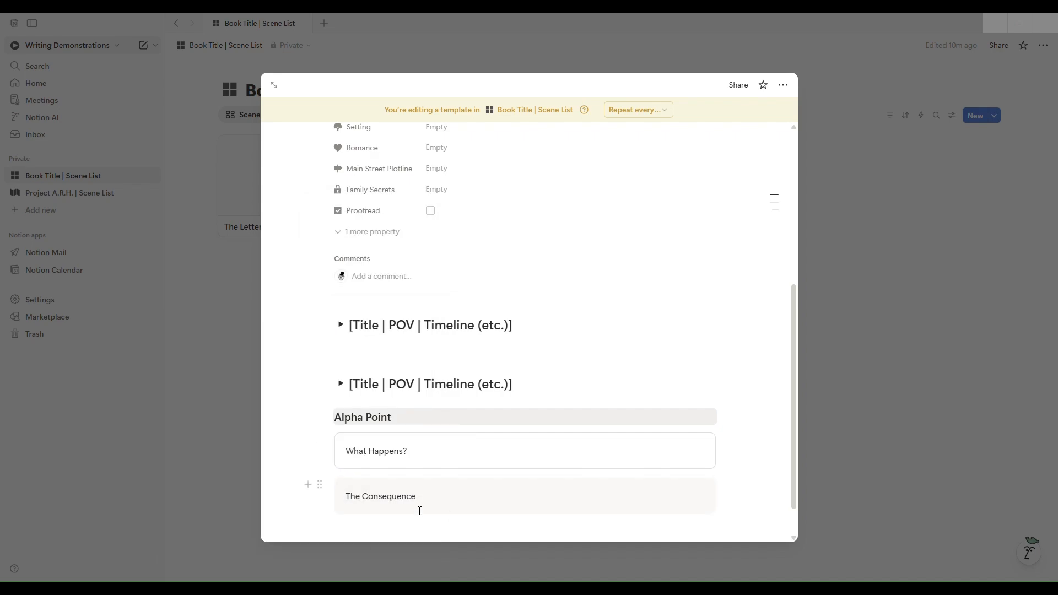
pyautogui.click(320, 484)
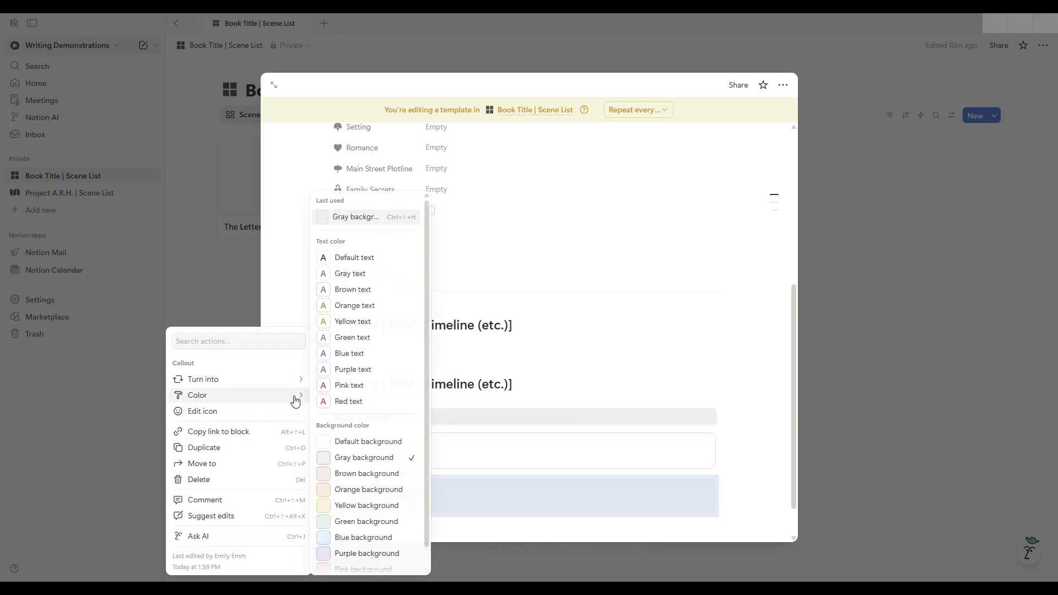
pyautogui.click(368, 450)
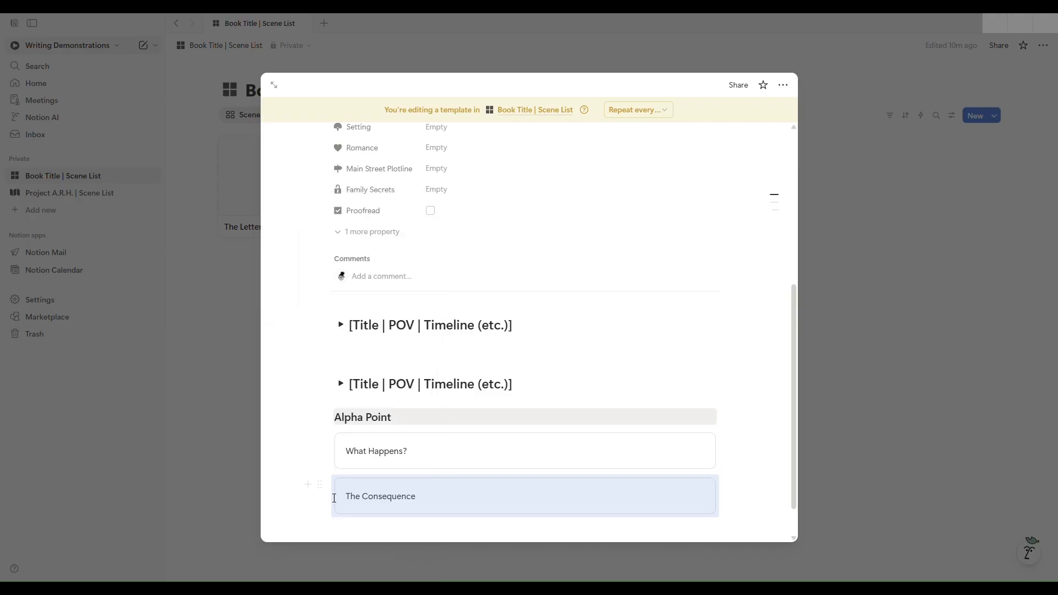
pyautogui.click(617, 491)
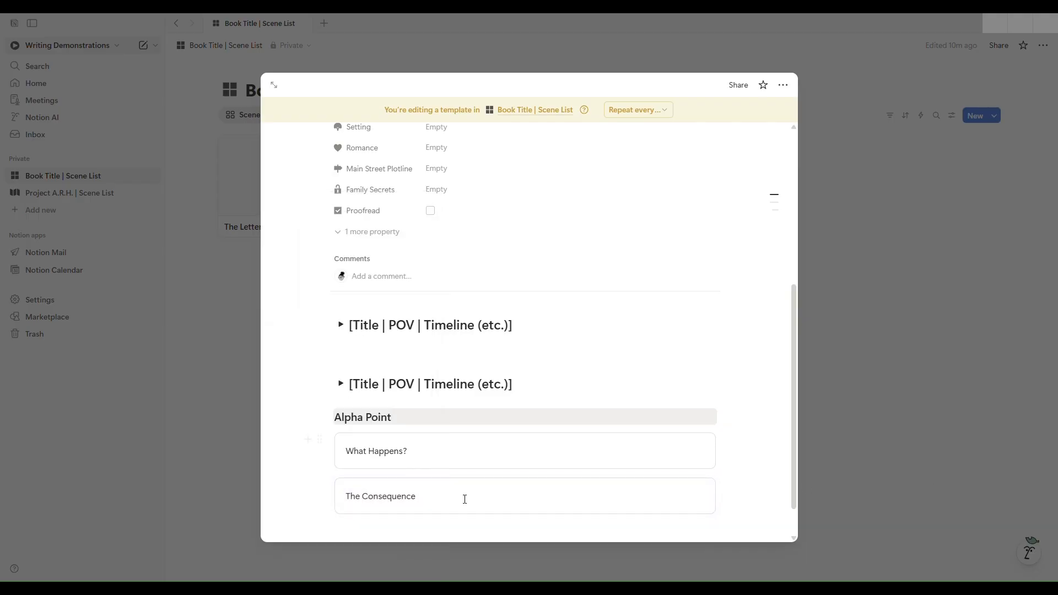
# Move the "The Consequence" callout beside "What Happens?" to form two columns.
pyautogui.moveTo(320, 485)
pyautogui.mouseDown()
pyautogui.moveTo(631, 491)
pyautogui.moveTo(336, 492)
pyautogui.mouseUp()
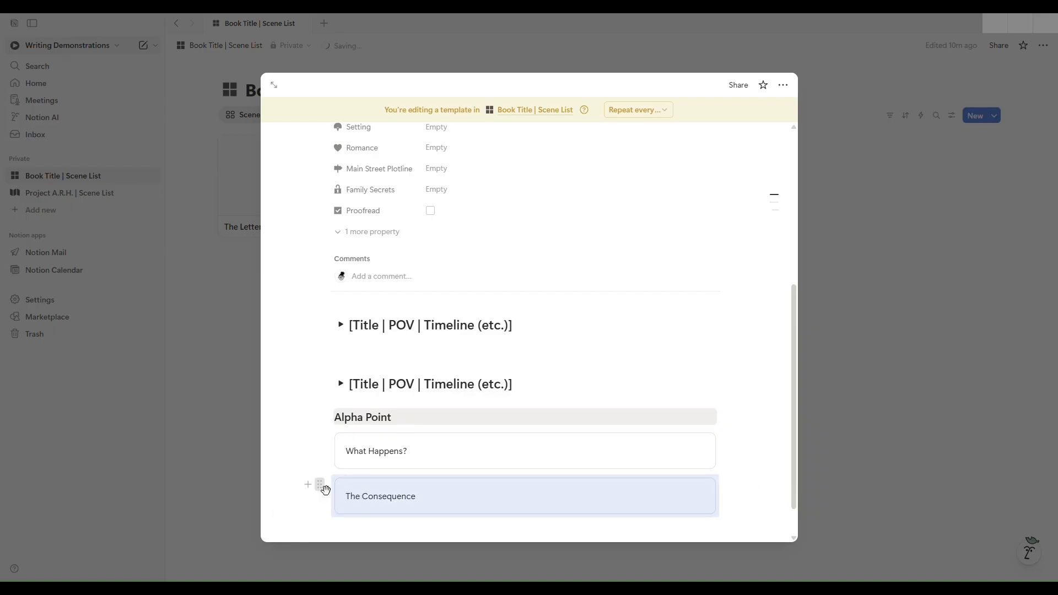
pyautogui.moveTo(325, 489); pyautogui.dragTo(734, 459)
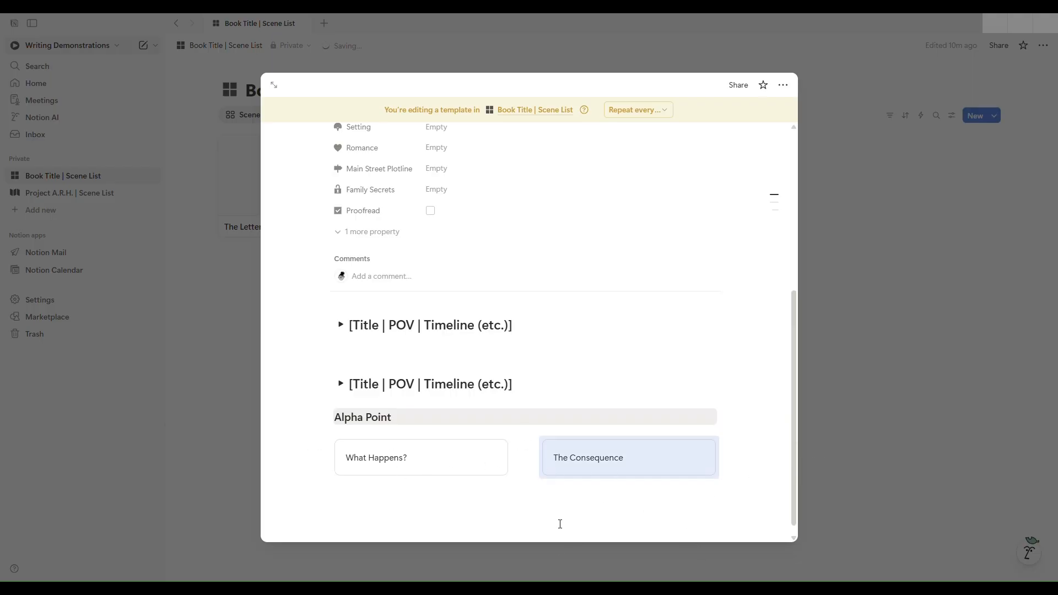
pyautogui.scroll(-1, 560, 526)
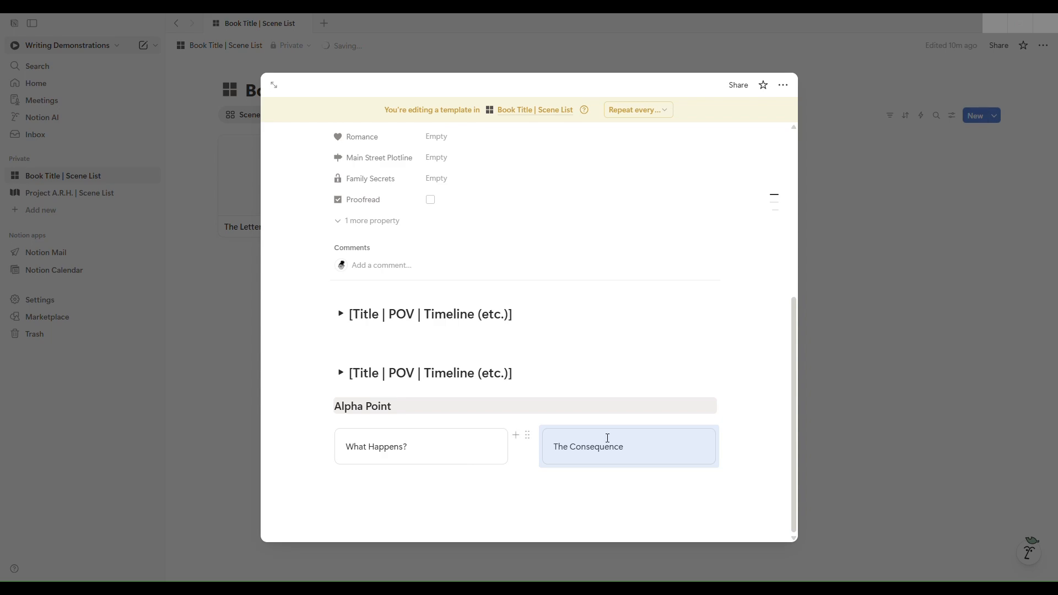
# Insert a callout block below the "What Happens?" and "The Consequence" columns with the text "Why it Matters".
pyautogui.click(369, 485)
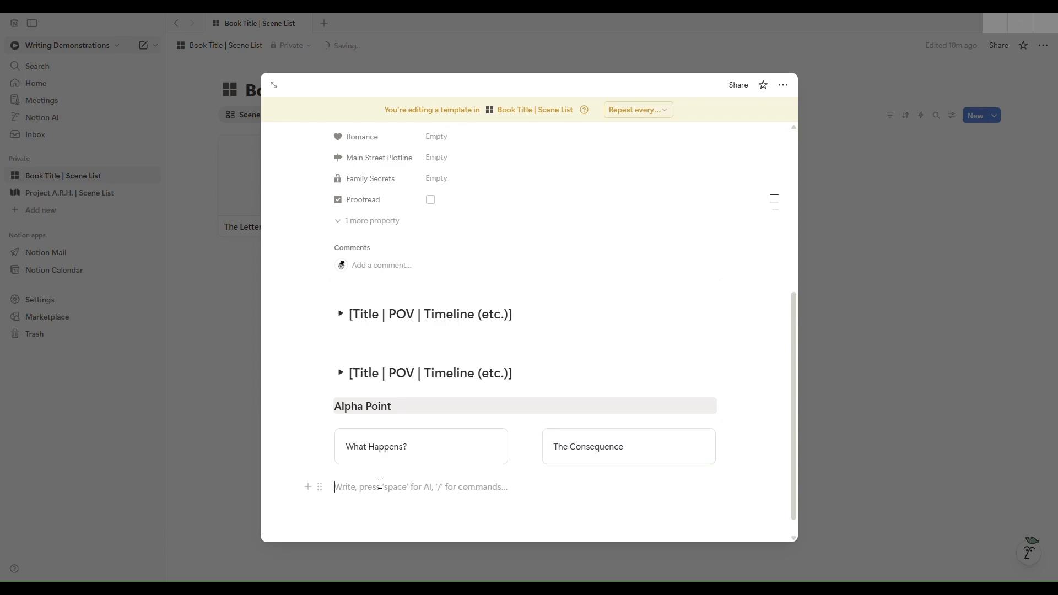
pyautogui.write('/')
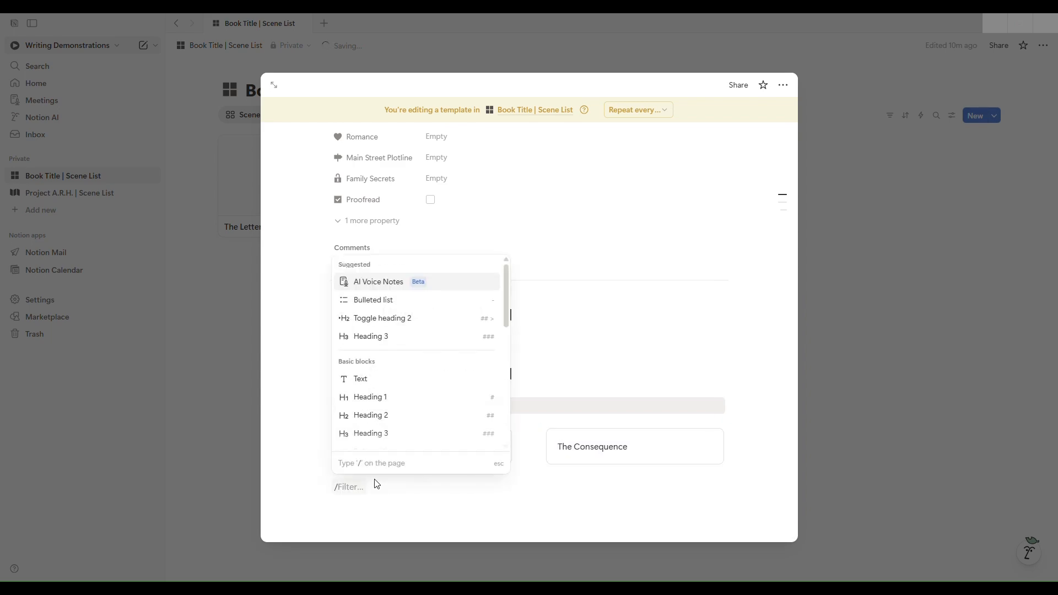
pyautogui.write('cal')
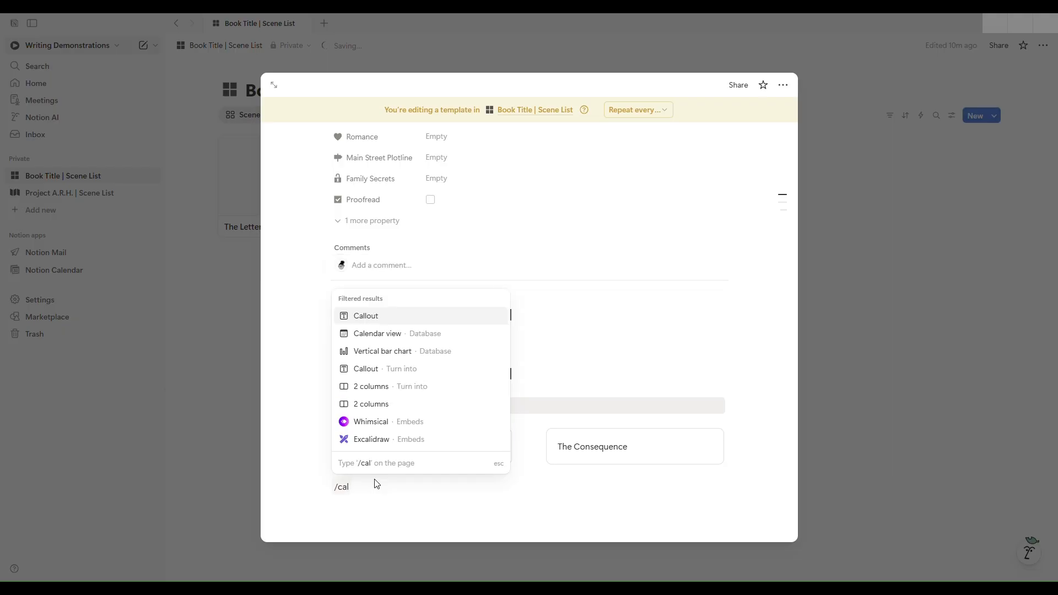
pyautogui.press('Return')
pyautogui.write('Wh')
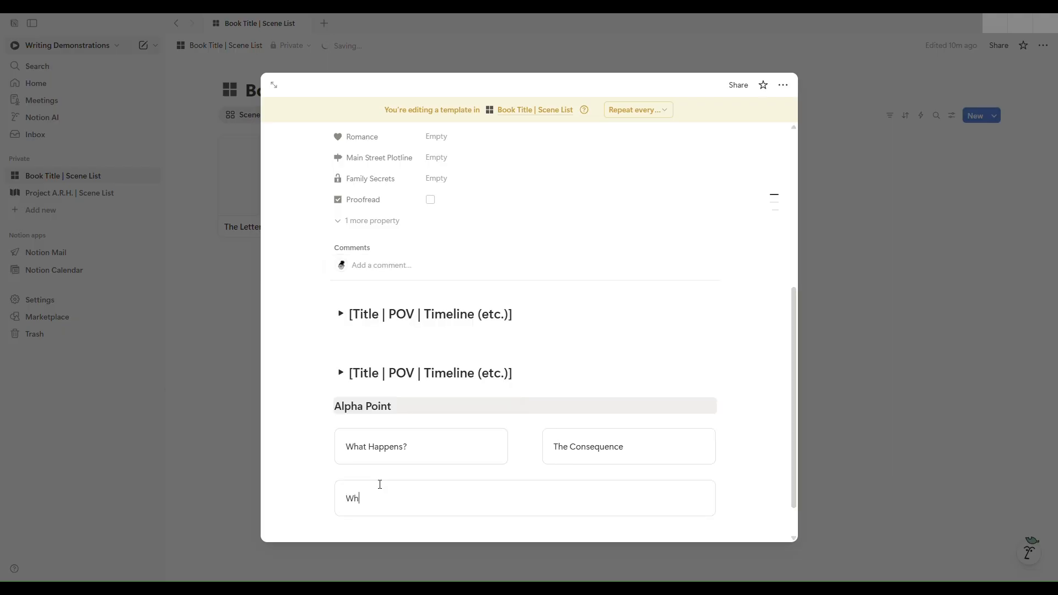
pyautogui.write('y it Matters')
# Insert another callout below "Why it Matters" with the text "The Realization".
pyautogui.scroll(-1, 409, 374)
pyautogui.click(398, 490)
pyautogui.write('/cal')
pyautogui.press('Return')
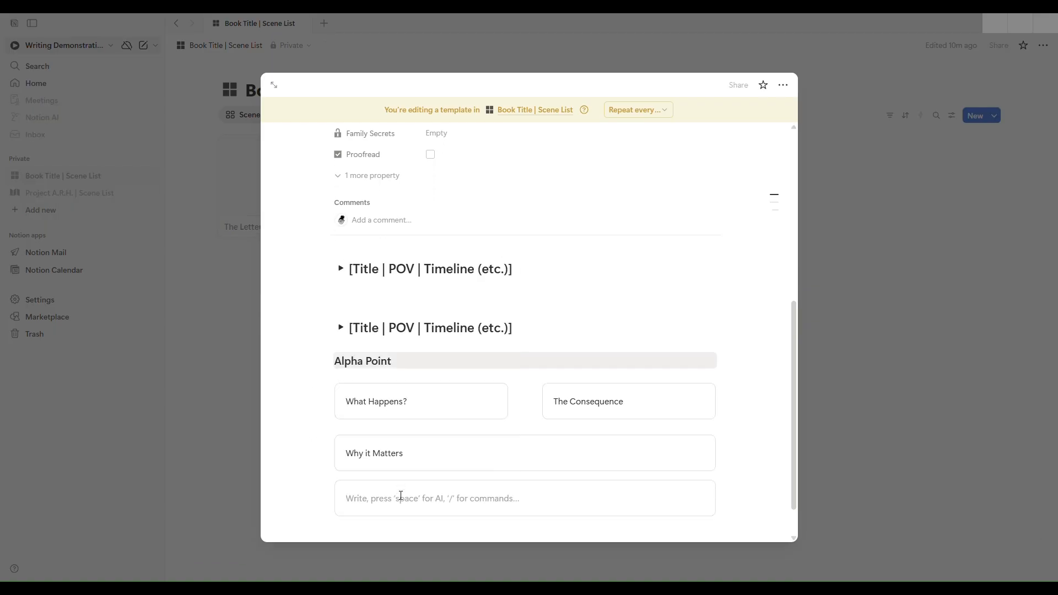
pyautogui.write('The Rea')
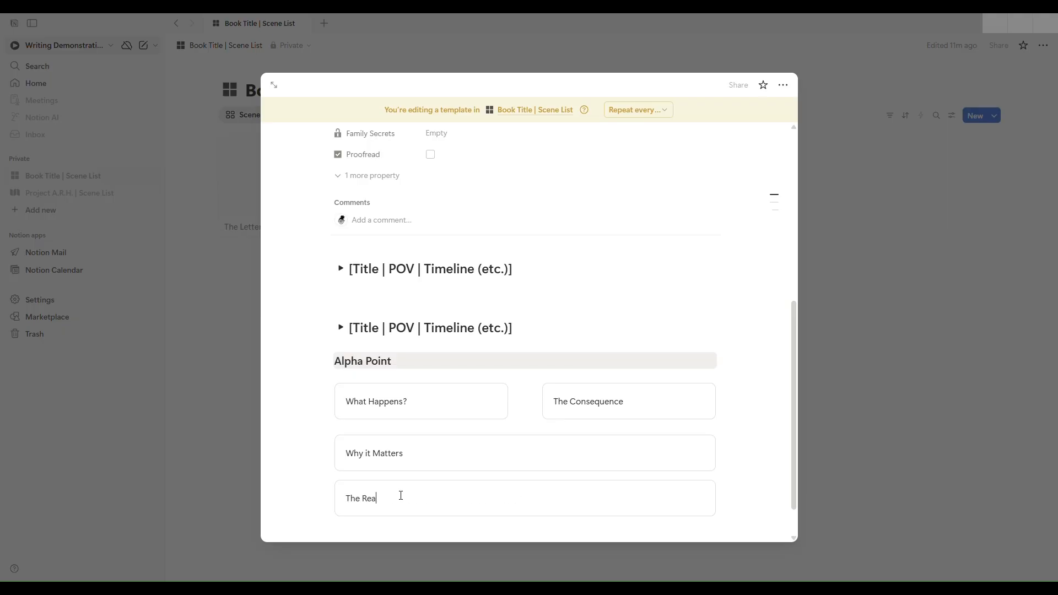
pyautogui.write('lization')
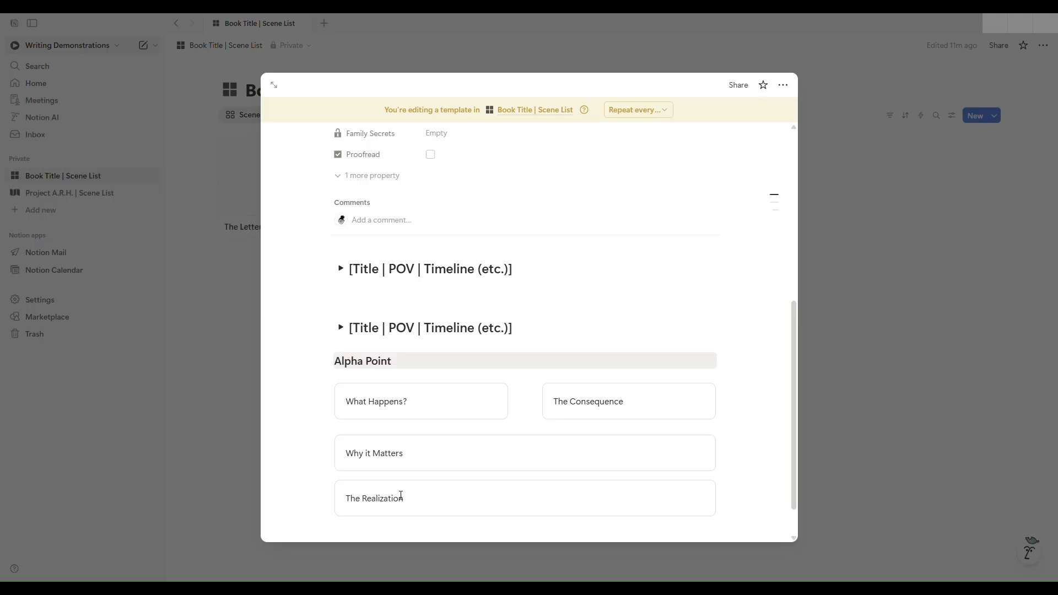
# Insert a callout below "The Realization" with the text "And so?".
pyautogui.press('Return')
pyautogui.write('/')
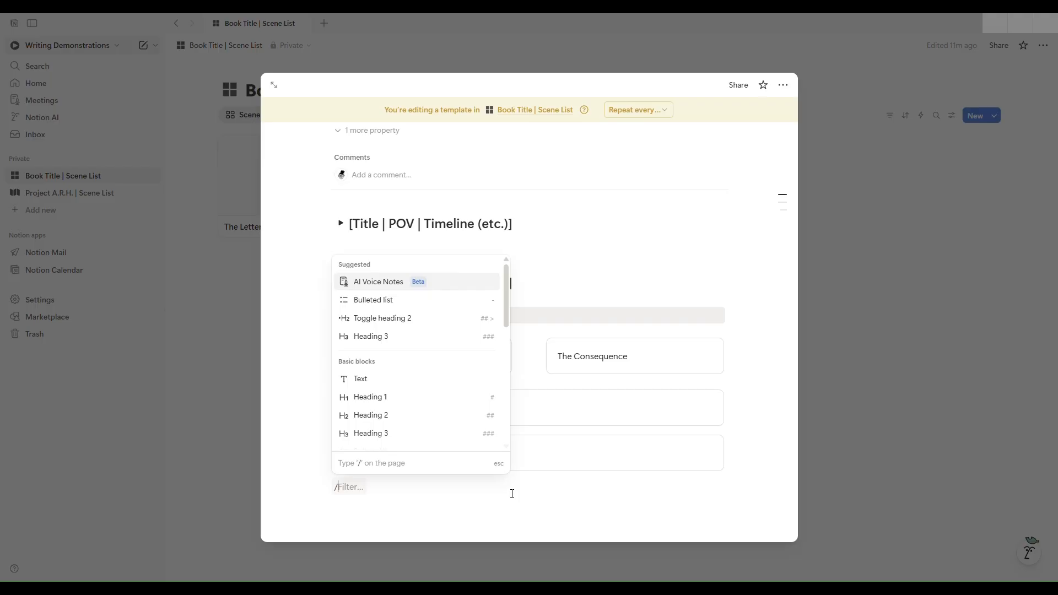
pyautogui.click(523, 457)
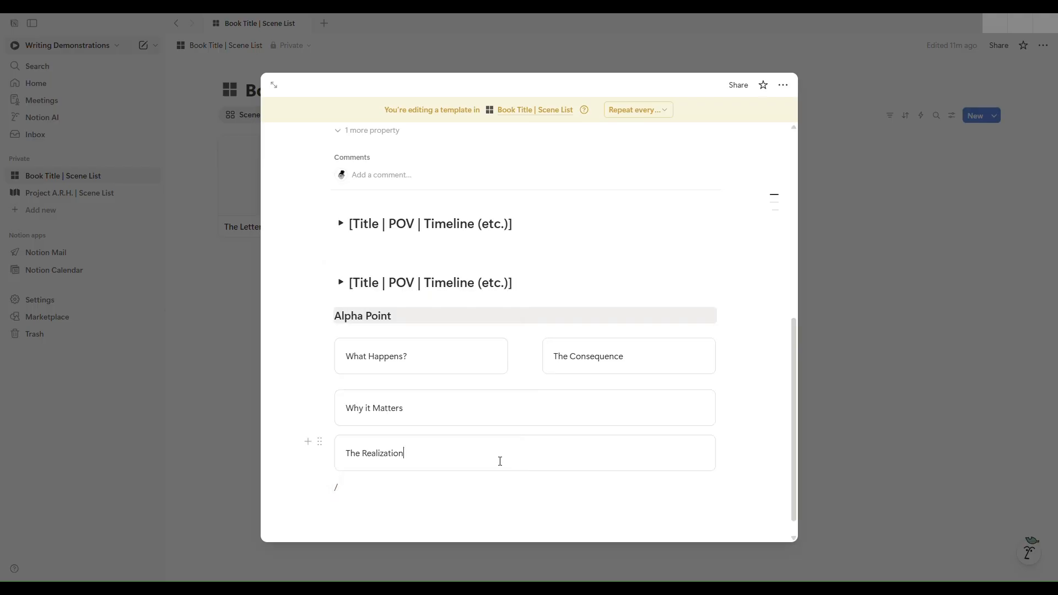
pyautogui.write('call')
pyautogui.press('Return')
pyautogui.press('BackSpace')
pyautogui.press('BackSpace')
pyautogui.press('BackSpace')
pyautogui.press('BackSpace')
pyautogui.press('BackSpace')
pyautogui.press('BackSpace')
pyautogui.write('/cal')
pyautogui.press('Return')
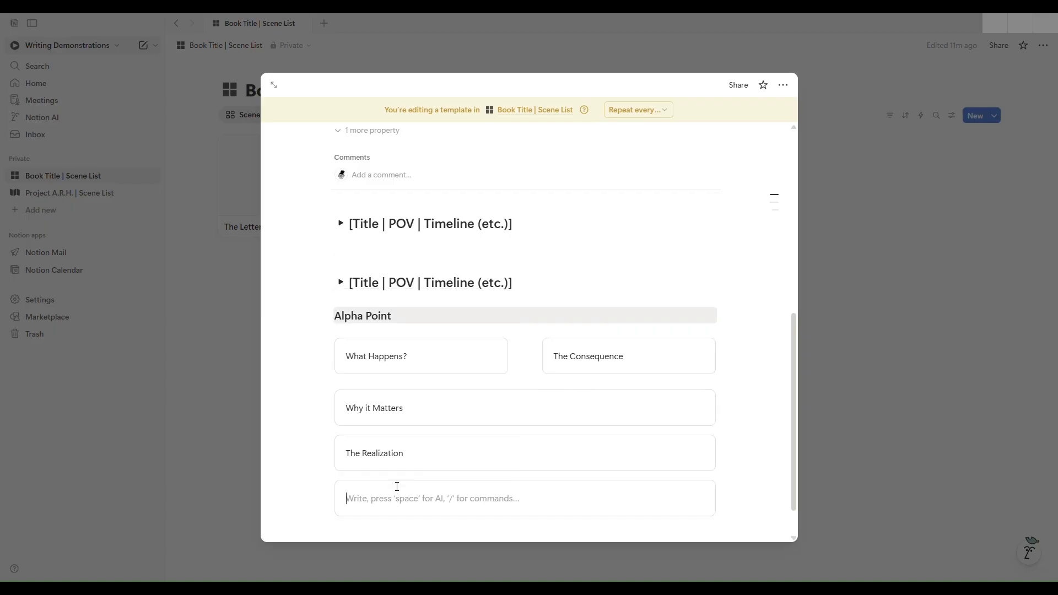
pyautogui.write('And so?')
# Move the "The Realization" callout beside "Why it Matters" to form two columns.
pyautogui.moveTo(328, 449); pyautogui.dragTo(748, 414)
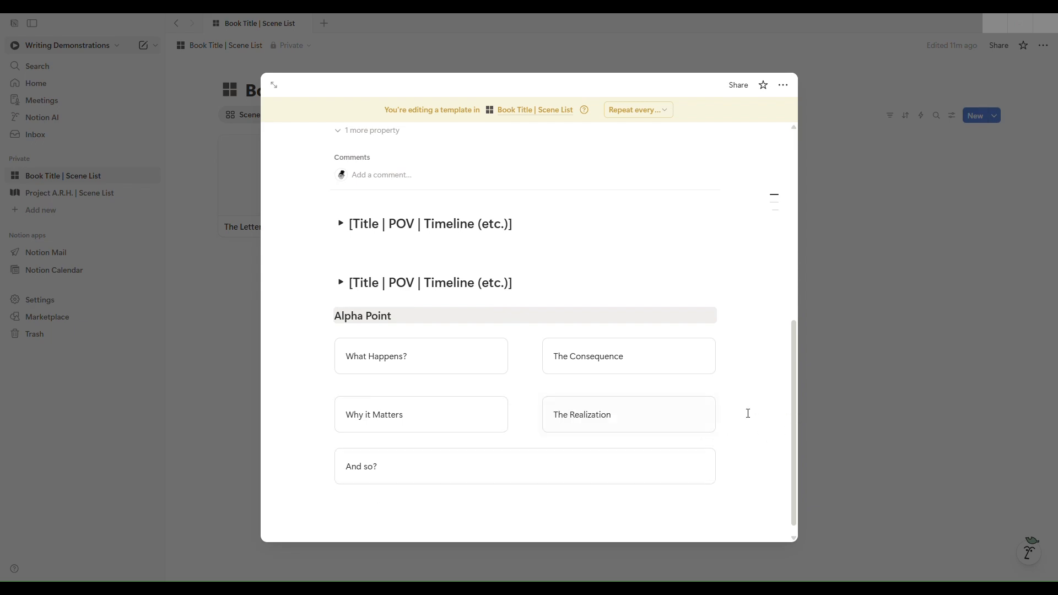
pyautogui.click(545, 503)
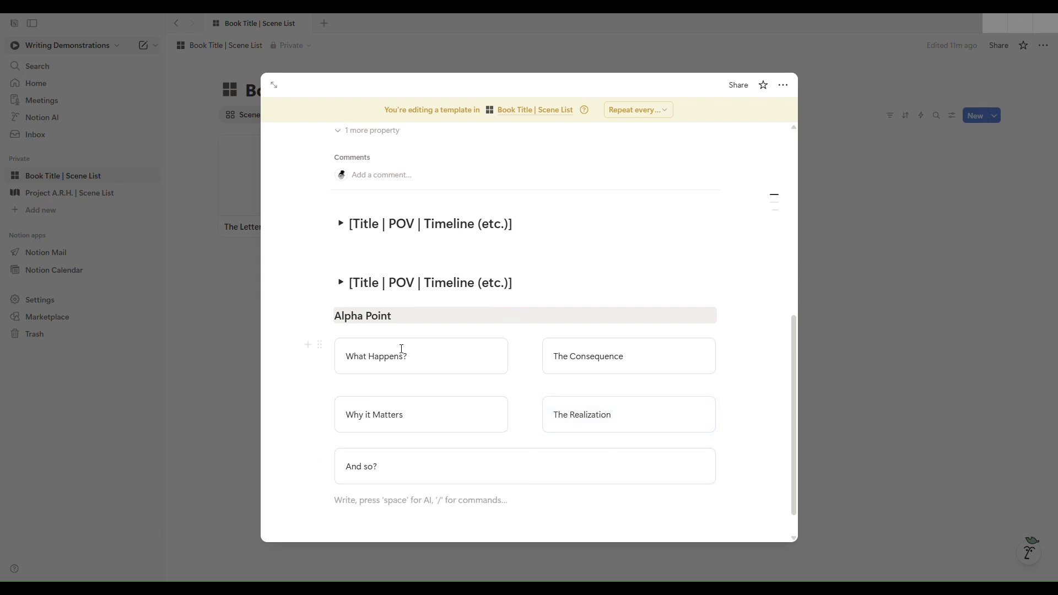
pyautogui.moveTo(407, 355); pyautogui.dragTo(346, 357)
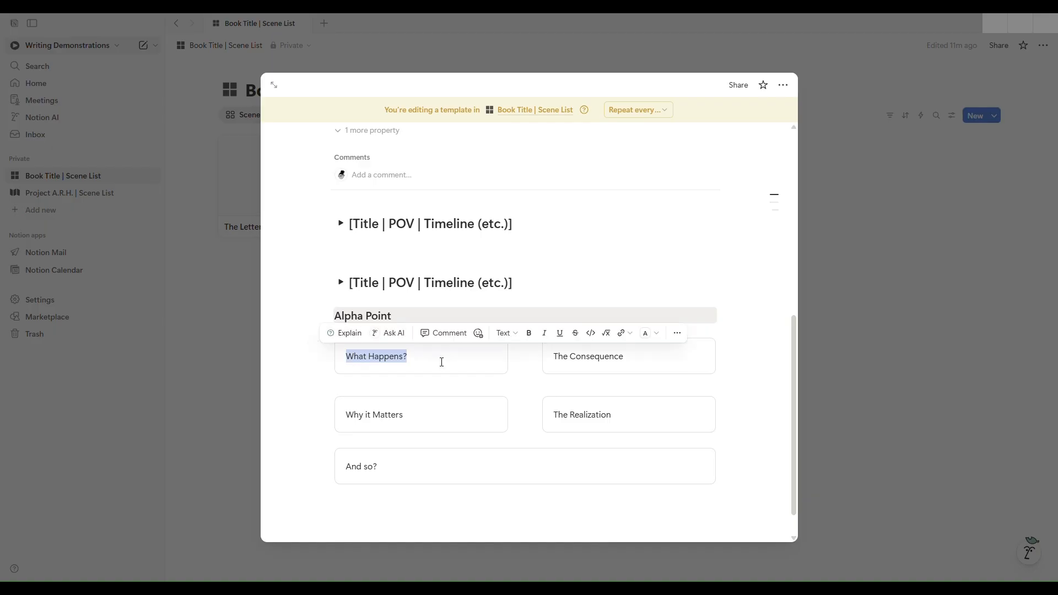
# Add an empty line under the text in the "What Happens?", "The Consequence", "Why it Matters" and "The Realization" callouts.
pyautogui.click(442, 362)
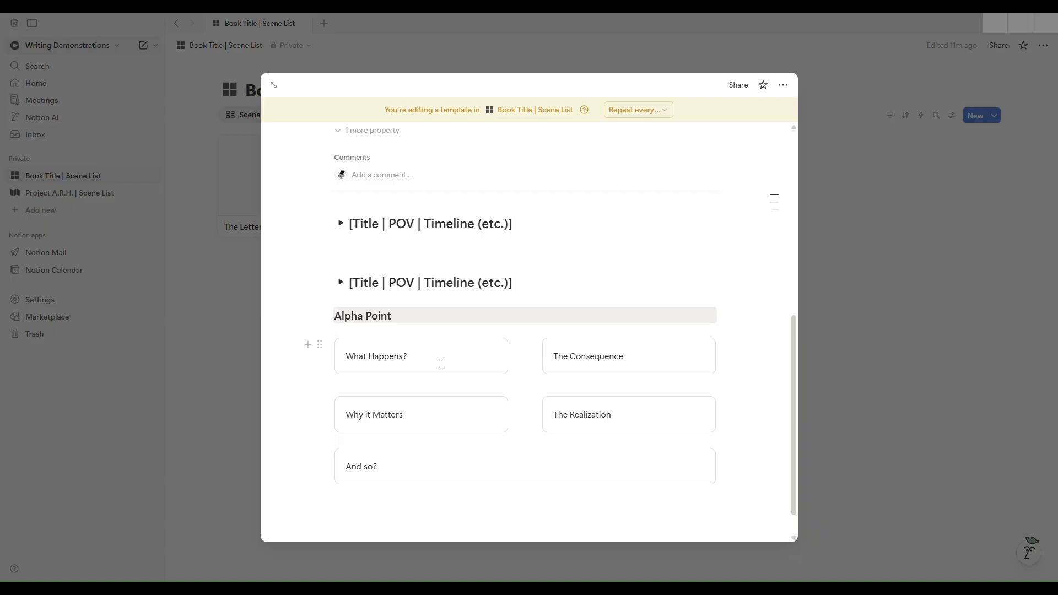
pyautogui.press('Return')
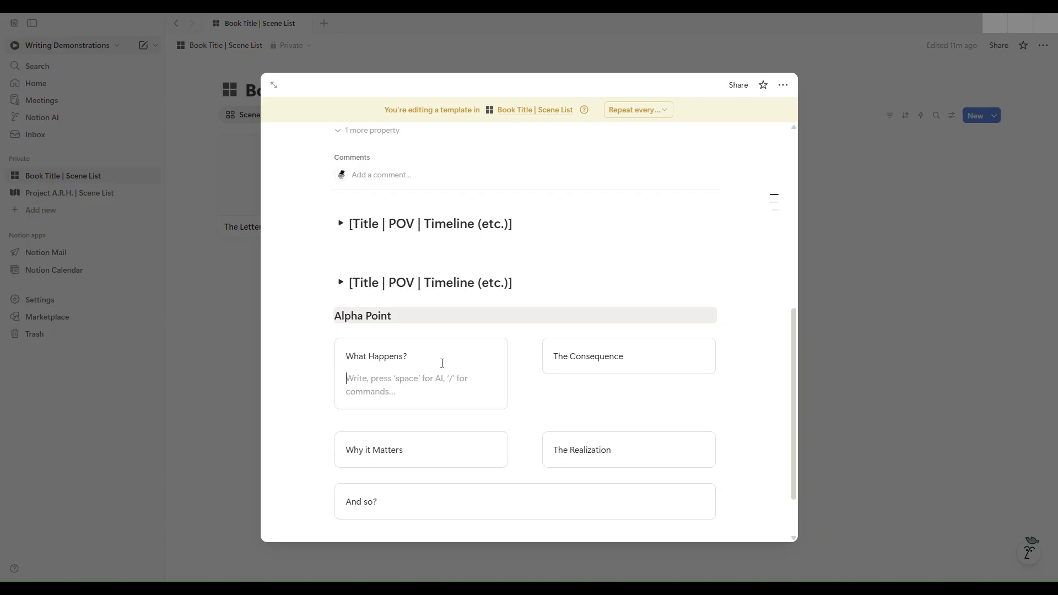
pyautogui.click(655, 362)
pyautogui.press('Return')
pyautogui.click(444, 451)
pyautogui.press('Return')
pyautogui.click(638, 441)
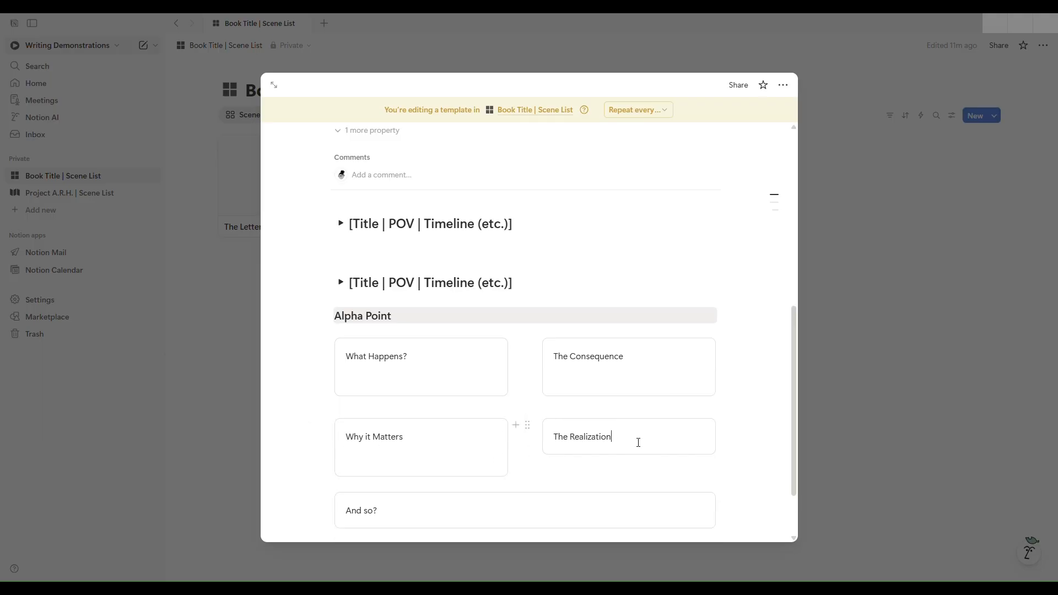
pyautogui.press('Return')
pyautogui.press('BackSpace')
pyautogui.scroll(-1, 488, 462)
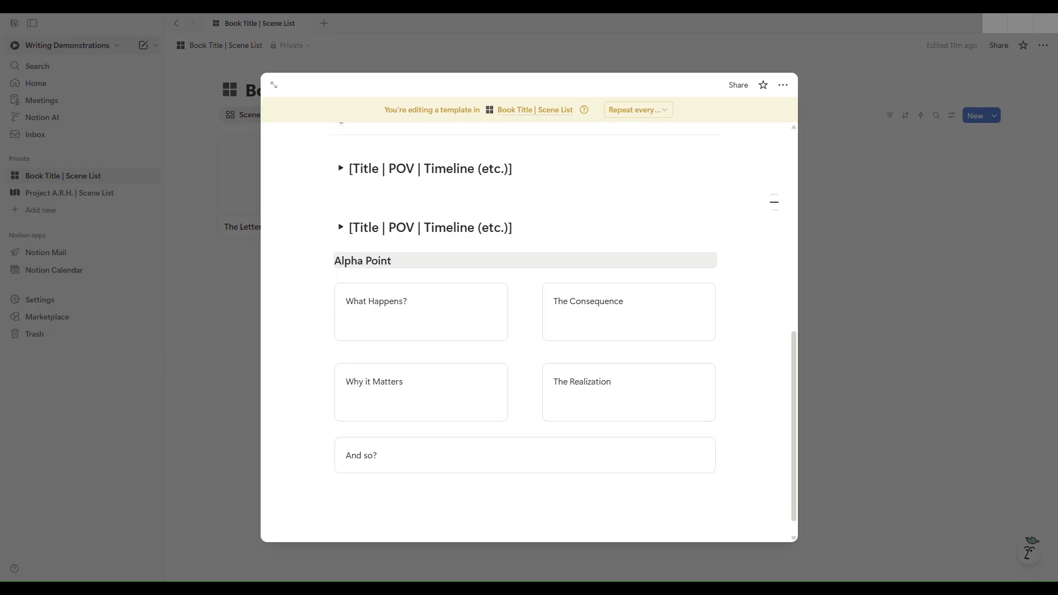
# Create a Heading 3 reading "Cause" and place it directly above the "What Happens?" callout in its column.
pyautogui.click(427, 499)
pyautogui.write('/')
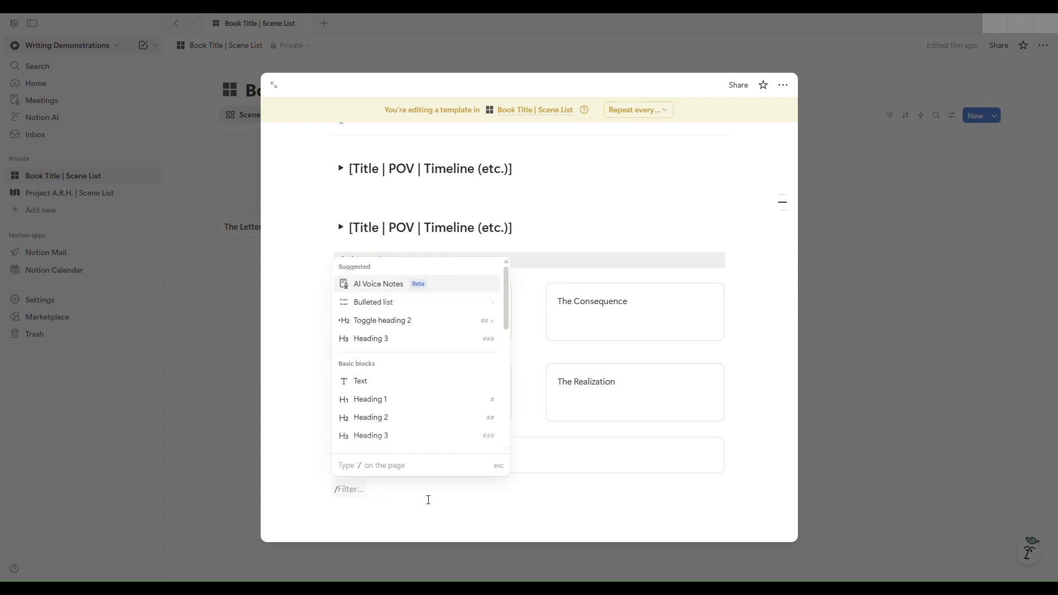
pyautogui.click(400, 345)
pyautogui.write('Cause')
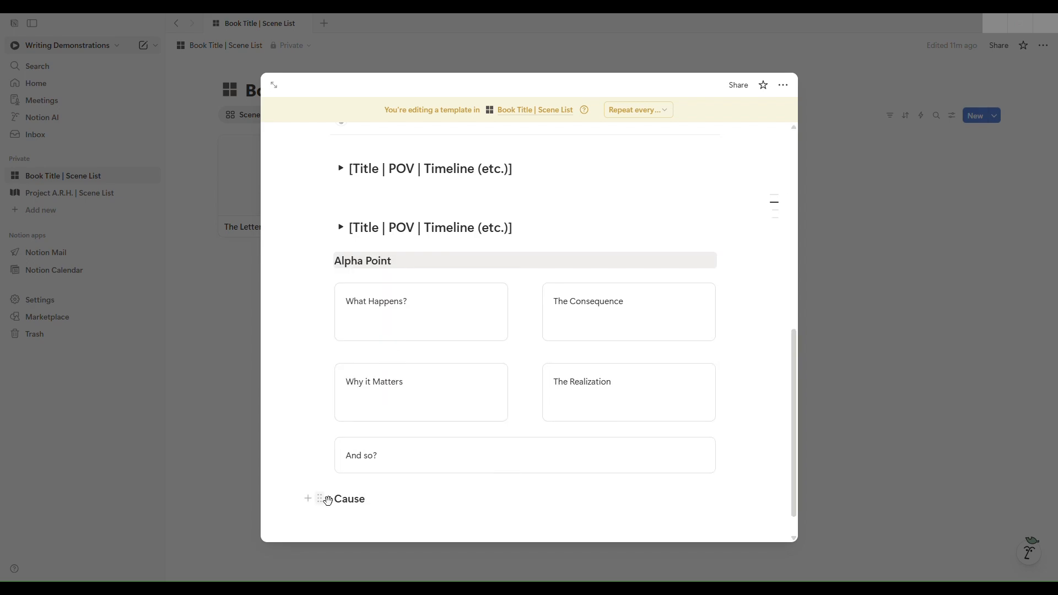
pyautogui.moveTo(319, 499); pyautogui.dragTo(355, 287)
# Create a Heading 3 reading "Effect" and place it directly above the "The Consequence" callout in its column.
pyautogui.scroll(-1, 364, 456)
pyautogui.click(362, 499)
pyautogui.write('/')
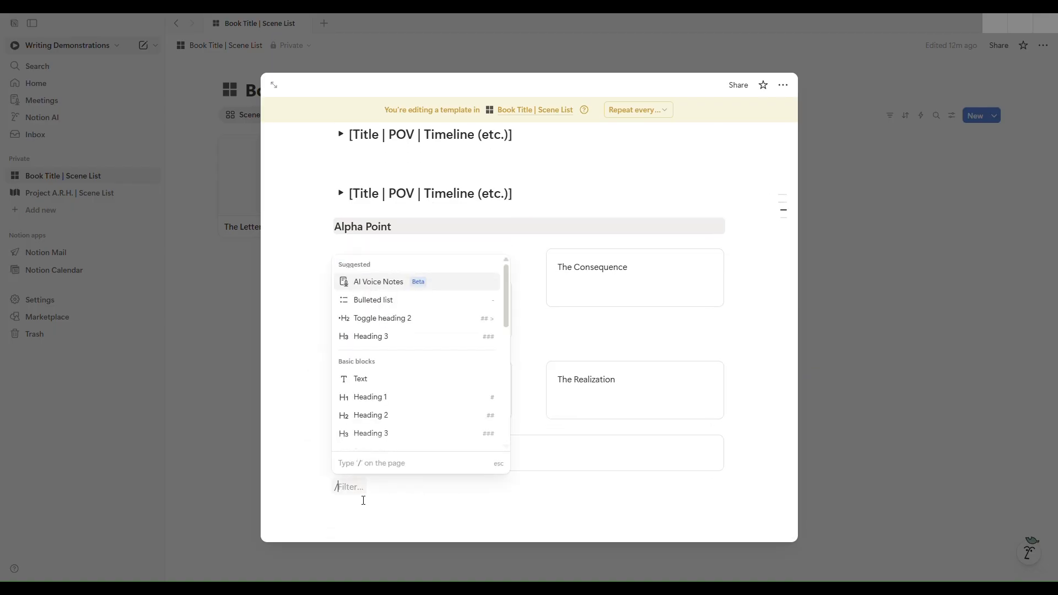
pyautogui.click(435, 338)
pyautogui.write('Effect')
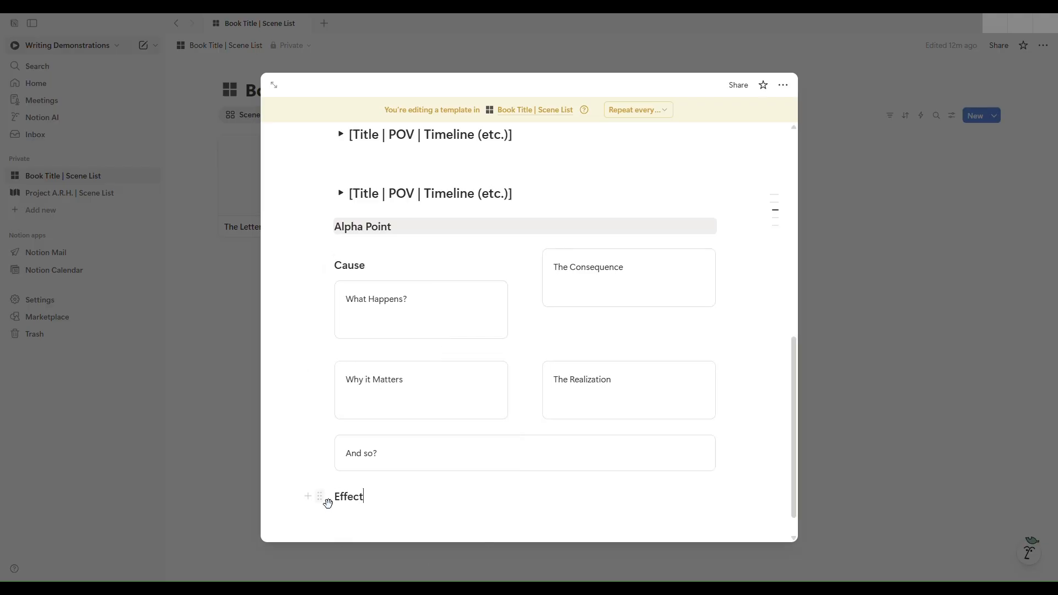
pyautogui.moveTo(320, 498); pyautogui.dragTo(557, 251)
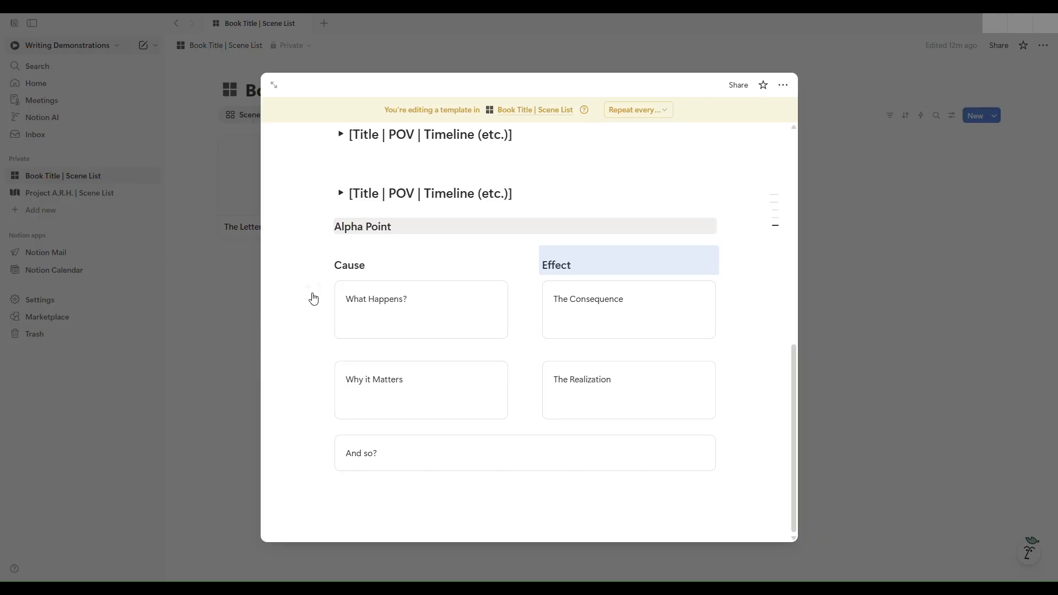
# Set the text color of the "Cause" and "Effect" headings to gray.
pyautogui.click(320, 265)
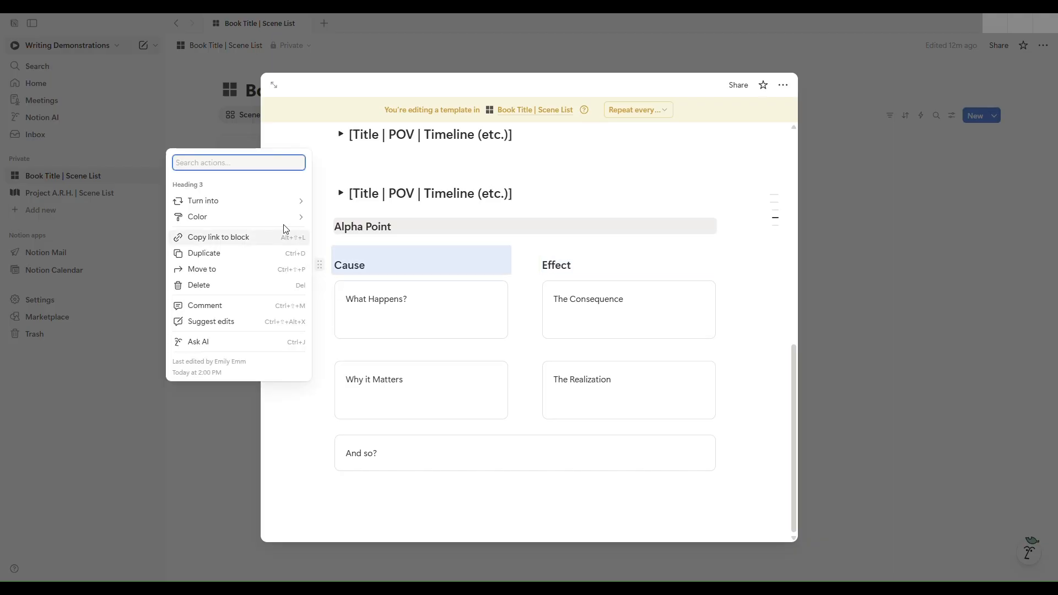
pyautogui.moveTo(293, 217)
pyautogui.click(380, 144)
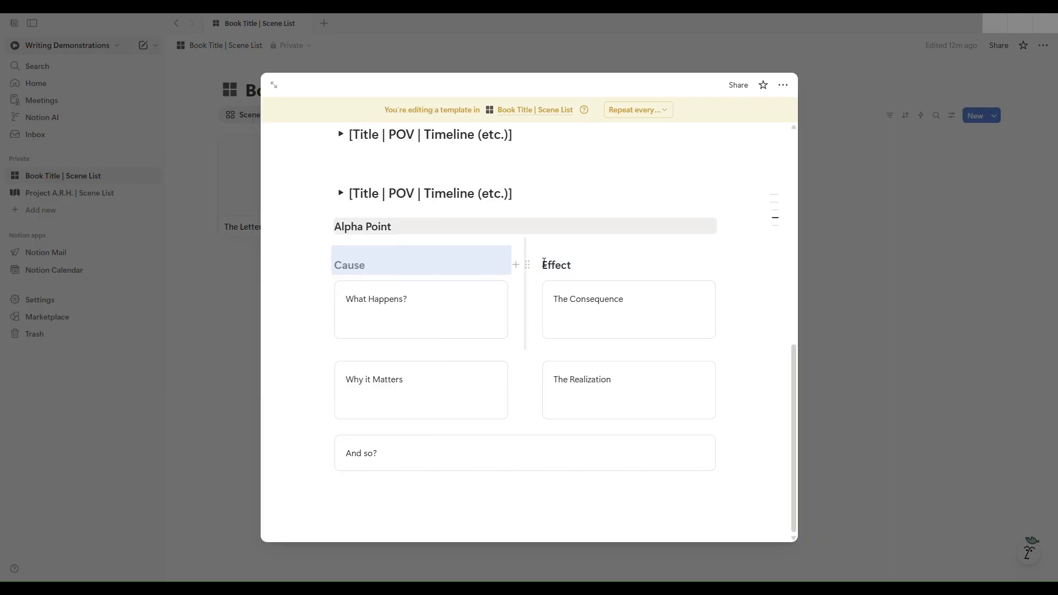
pyautogui.click(528, 265)
pyautogui.moveTo(476, 221)
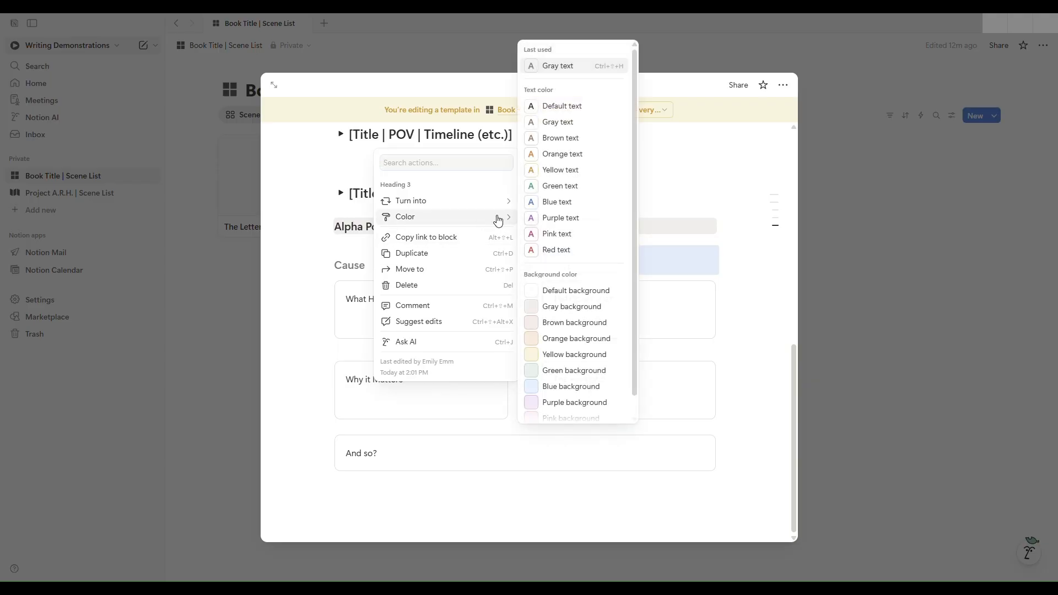
pyautogui.click(560, 125)
# Italicize the "Effect" and "Cause" headings.
pyautogui.doubleClick(553, 269)
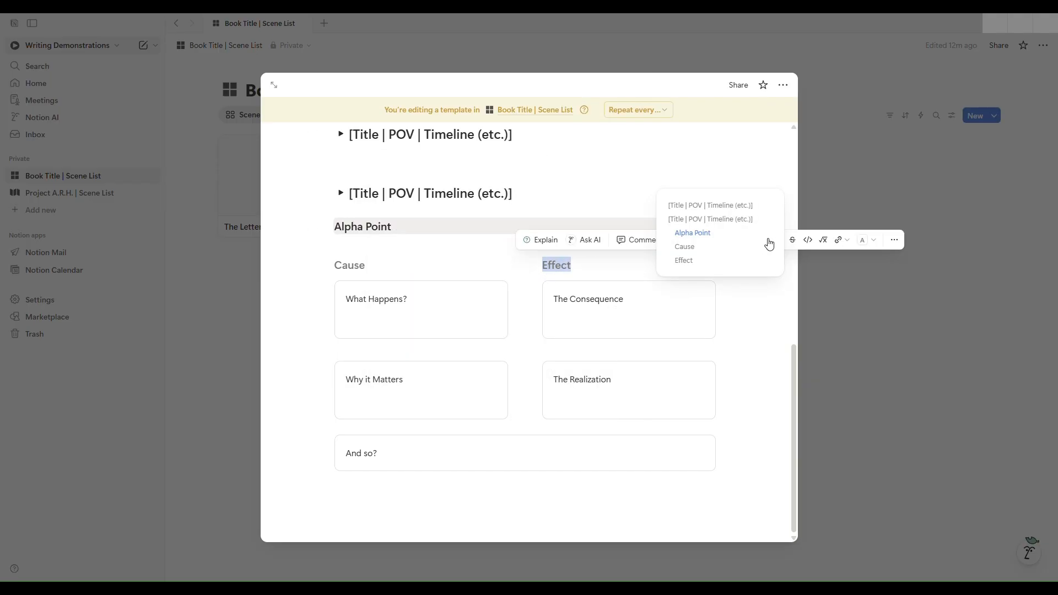
pyautogui.click(761, 245)
pyautogui.moveTo(365, 266); pyautogui.dragTo(334, 266)
pyautogui.click(557, 241)
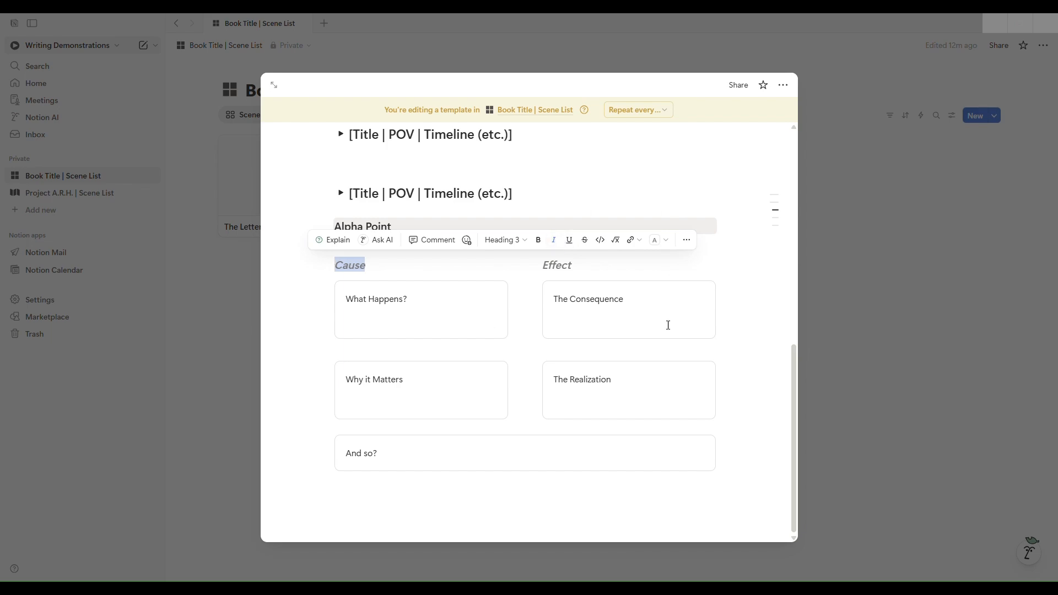
pyautogui.click(732, 305)
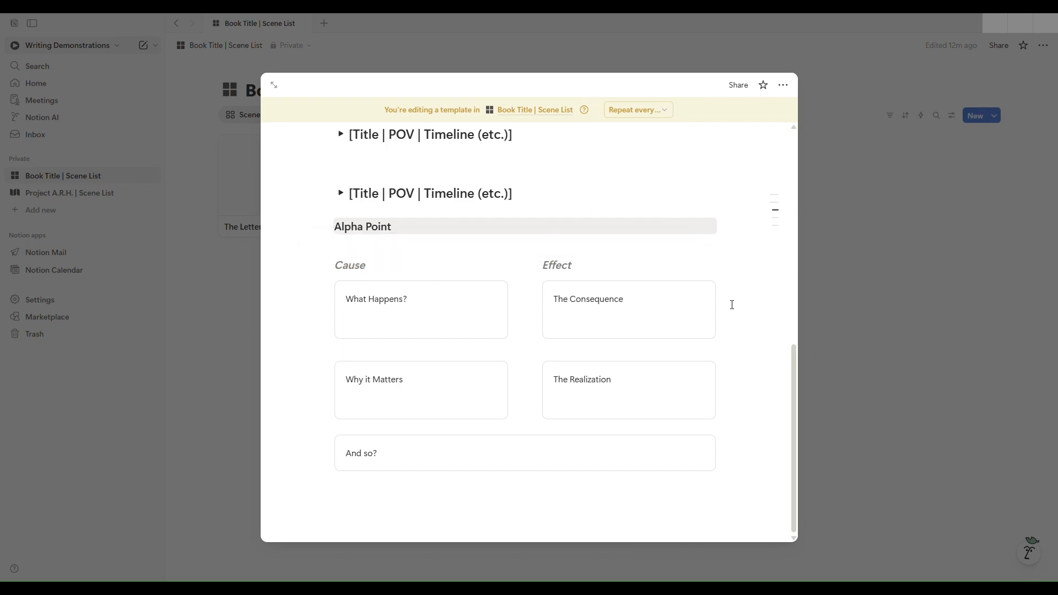
# Expand the second "[Title | POV | Timeline (etc.)]" toggle and move the whole Alpha Point section with its callouts inside it.
pyautogui.click(347, 195)
pyautogui.click(346, 197)
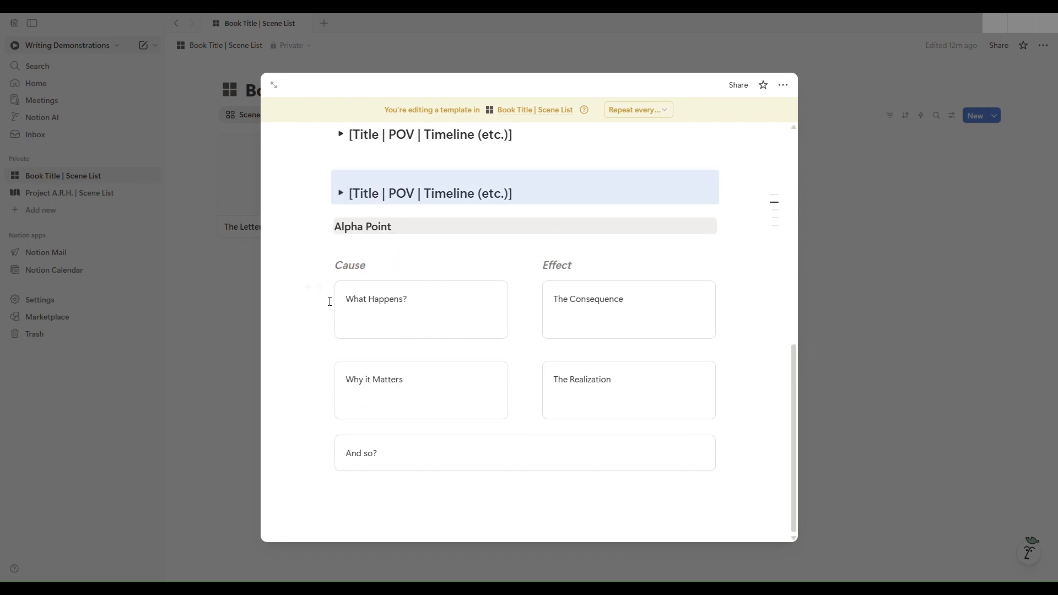
pyautogui.click(341, 193)
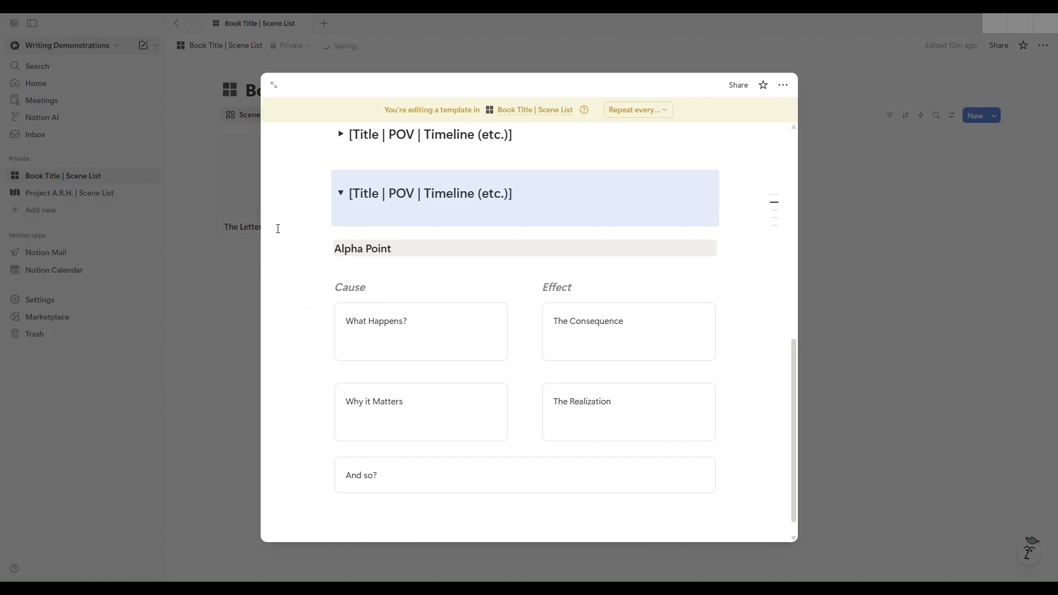
pyautogui.moveTo(284, 248); pyautogui.dragTo(742, 490)
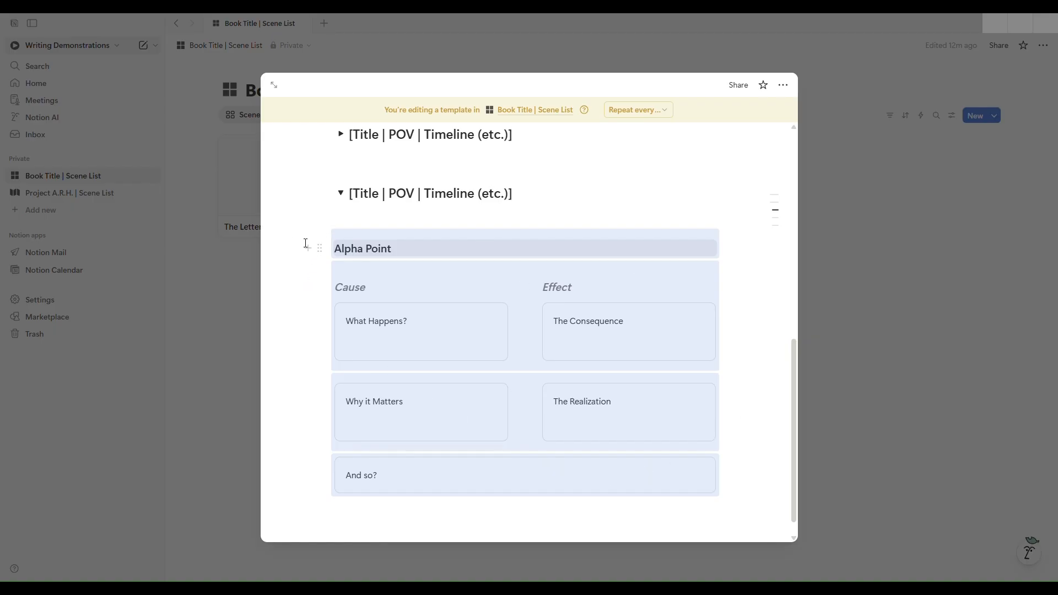
pyautogui.moveTo(321, 253); pyautogui.dragTo(361, 213)
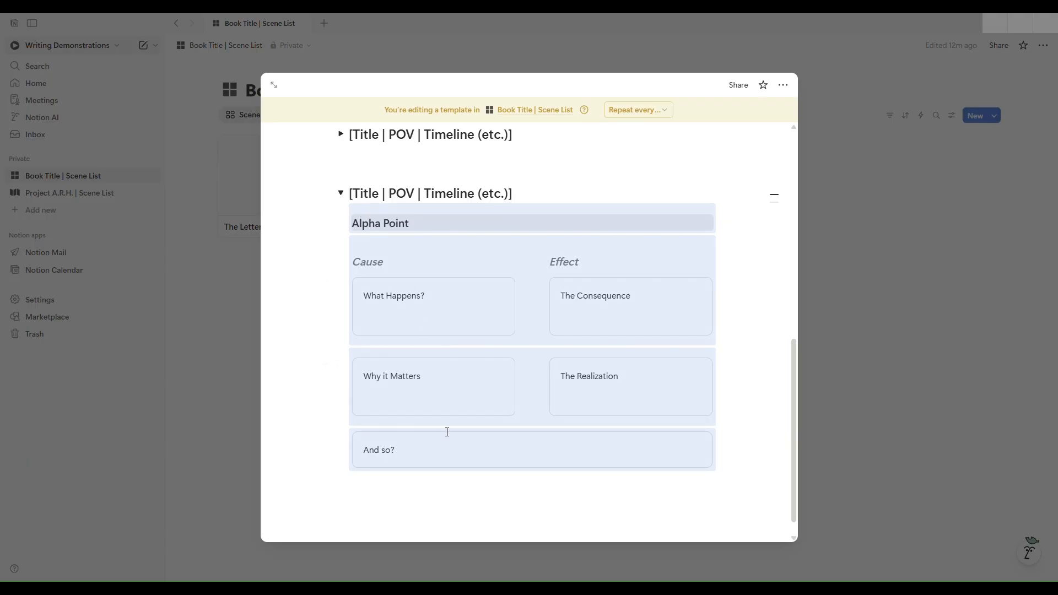
# Collapse and reopen the second toggle heading to check its nested content, and expand the first toggle heading as well.
pyautogui.click(341, 193)
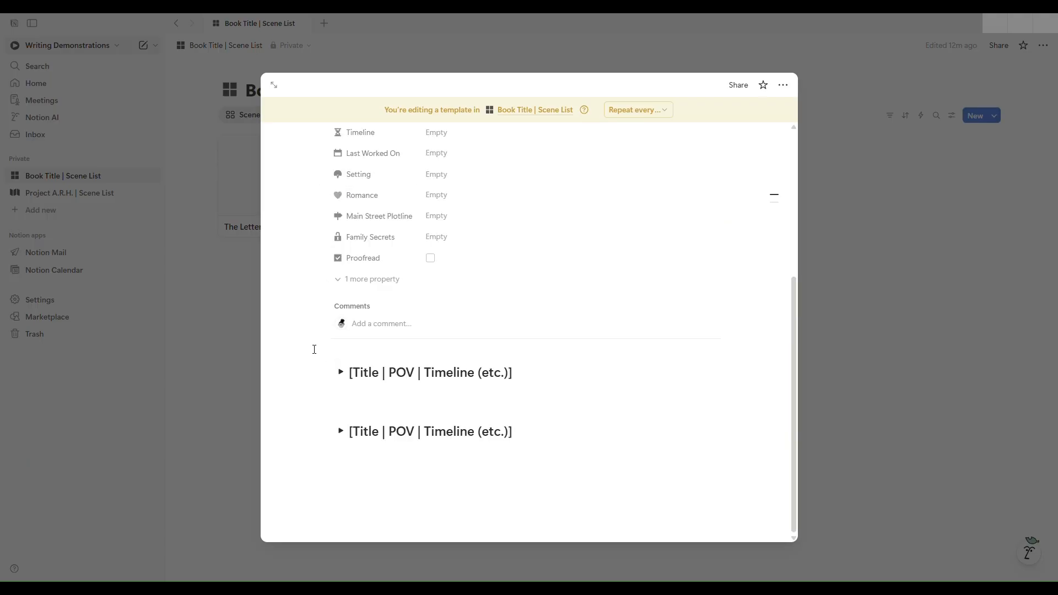
pyautogui.click(341, 433)
pyautogui.scroll(-4, 346, 438)
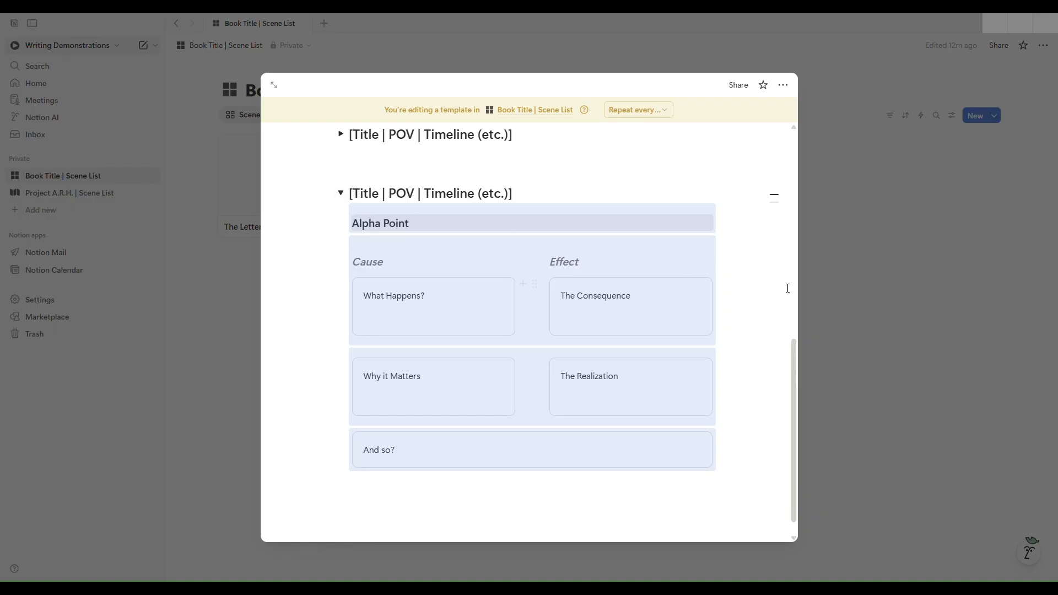
pyautogui.click(525, 281)
pyautogui.click(341, 134)
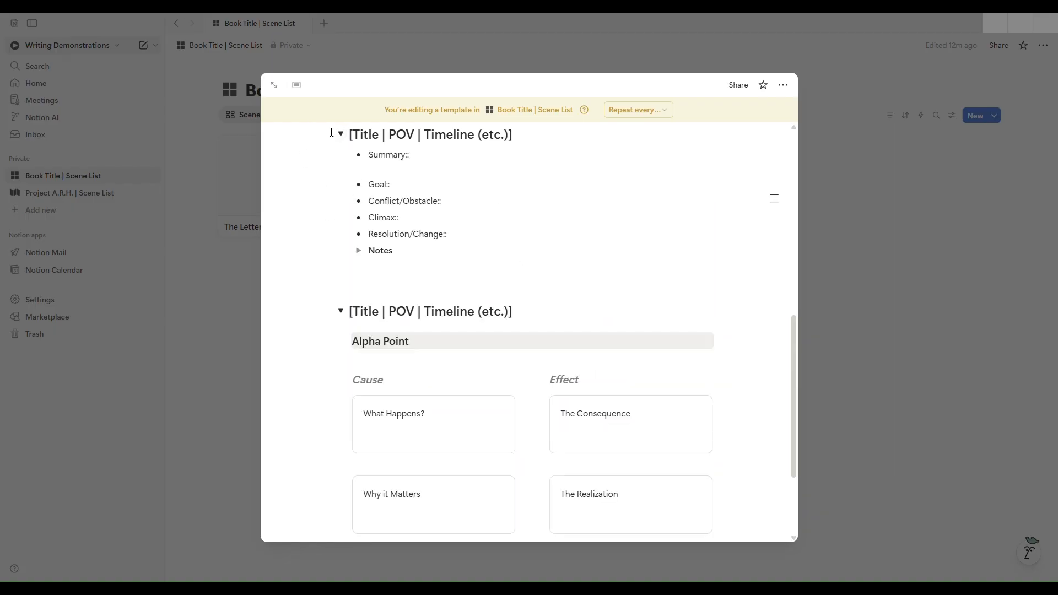
# Collapse both open toggle headings and insert a new Toggle heading 2 below them.
pyautogui.click(340, 134)
pyautogui.click(341, 192)
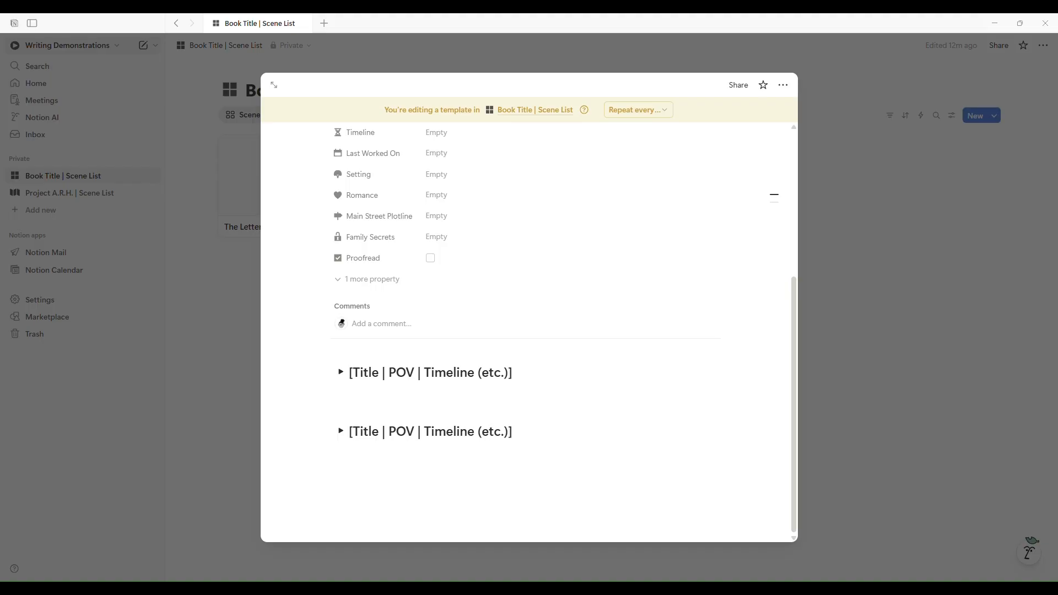
pyautogui.click(376, 471)
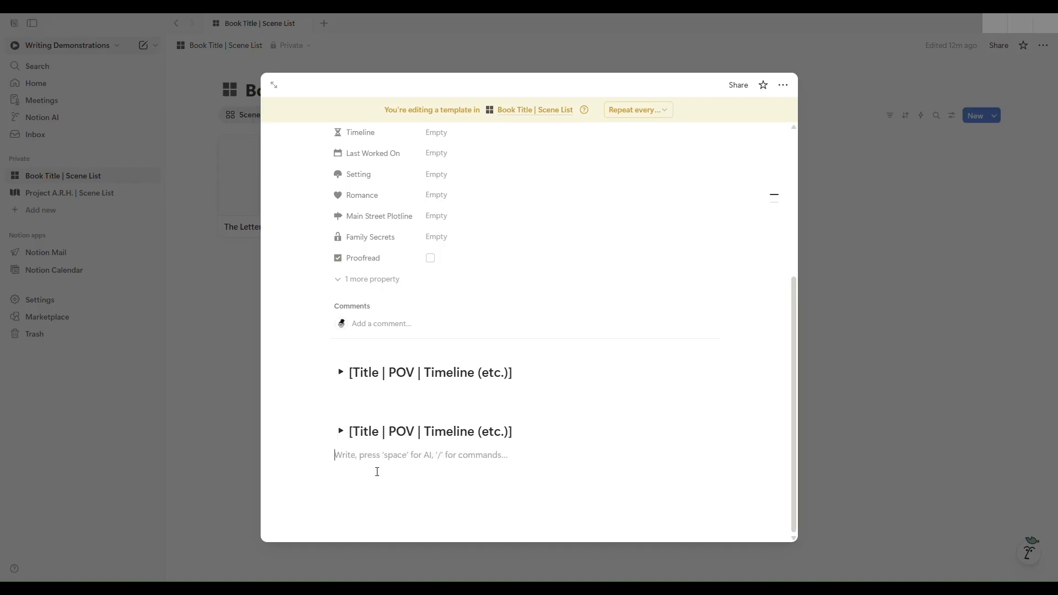
pyautogui.write('/tog')
pyautogui.press('Down')
pyautogui.press('Down')
pyautogui.press('Return')
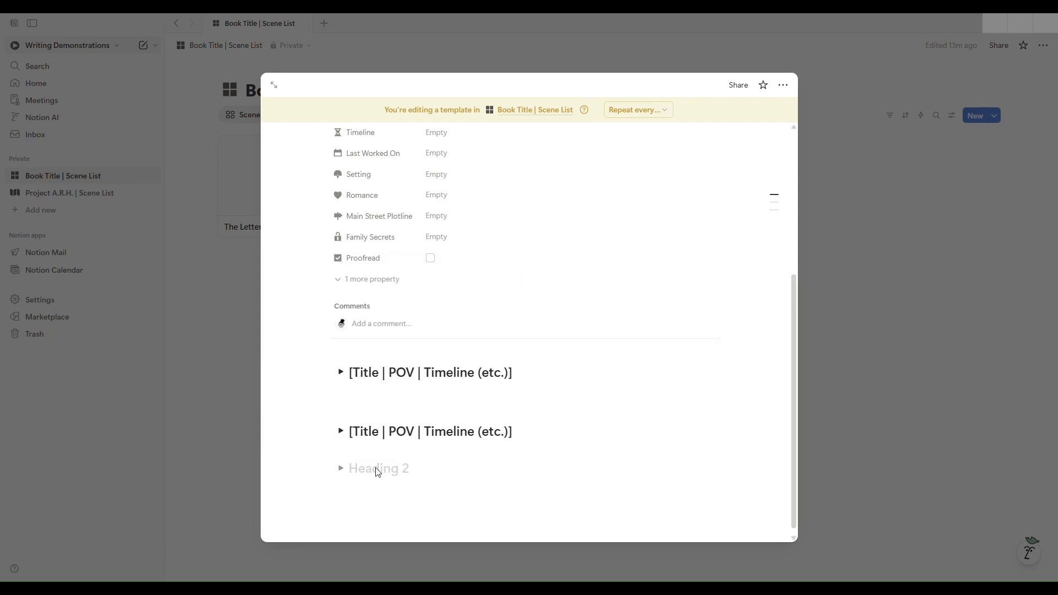
# Copy the "[Title | POV | Timeline (etc.)]" text from the second heading into the new toggle heading and expand it.
pyautogui.moveTo(529, 419); pyautogui.dragTo(353, 438)
pyautogui.hotkey('ctrl', 'c')
pyautogui.click(389, 472)
pyautogui.hotkey('ctrl', 'v')
pyautogui.click(341, 468)
pyautogui.scroll(-1, 381, 491)
# Add a bulleted list inside the third toggle heading with the items "Promises:", "Progress:" and "Payoff:".
pyautogui.click(398, 466)
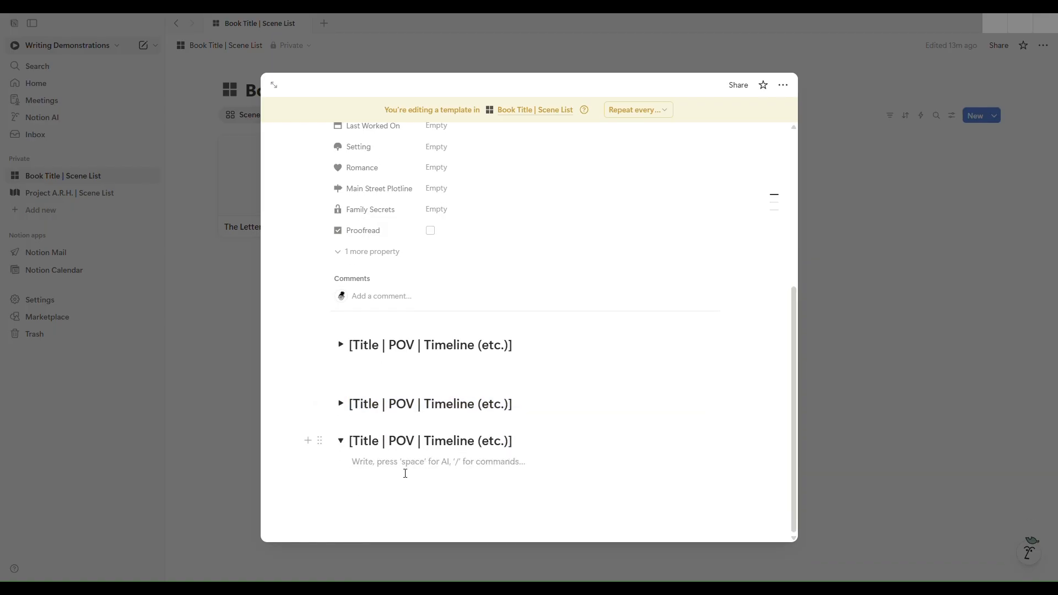
pyautogui.write('/bu')
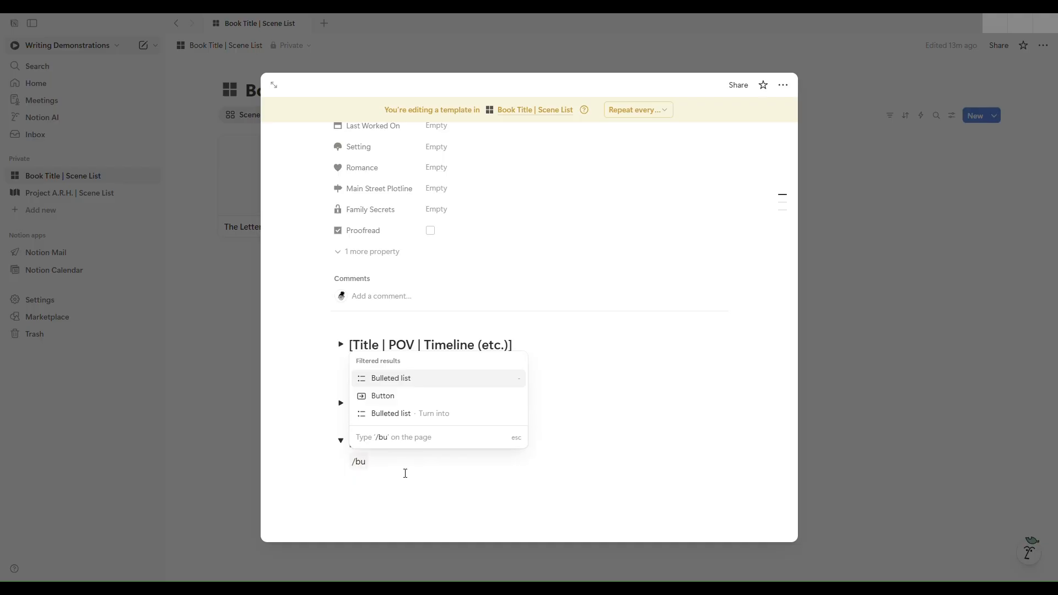
pyautogui.press('Return')
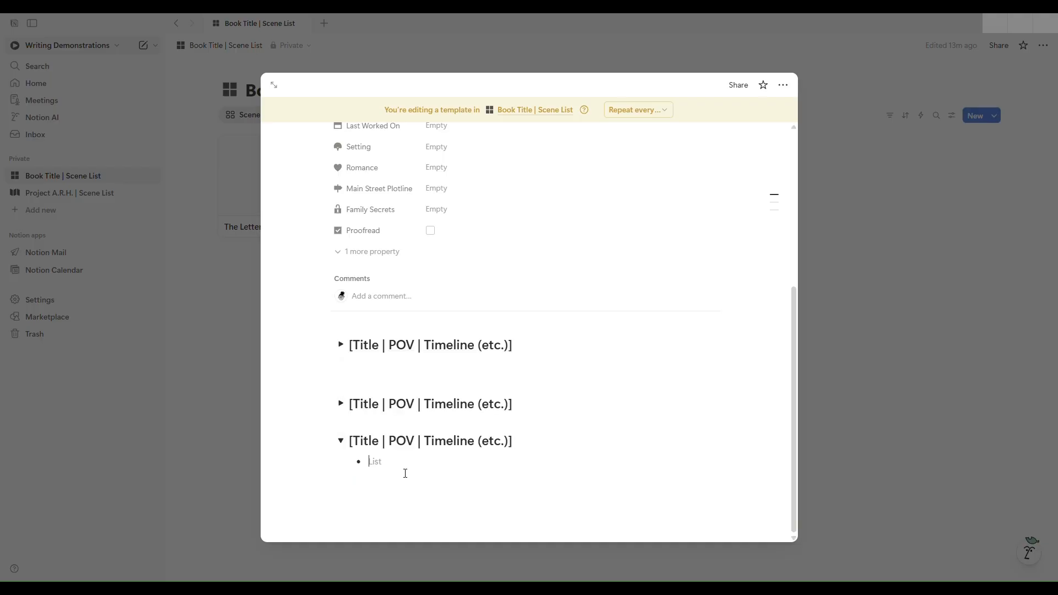
pyautogui.write('Promises:')
pyautogui.press('Return')
pyautogui.write('Progress:')
pyautogui.press('Return')
pyautogui.write('Payoff:')
pyautogui.press('Escape')
pyautogui.click(436, 471)
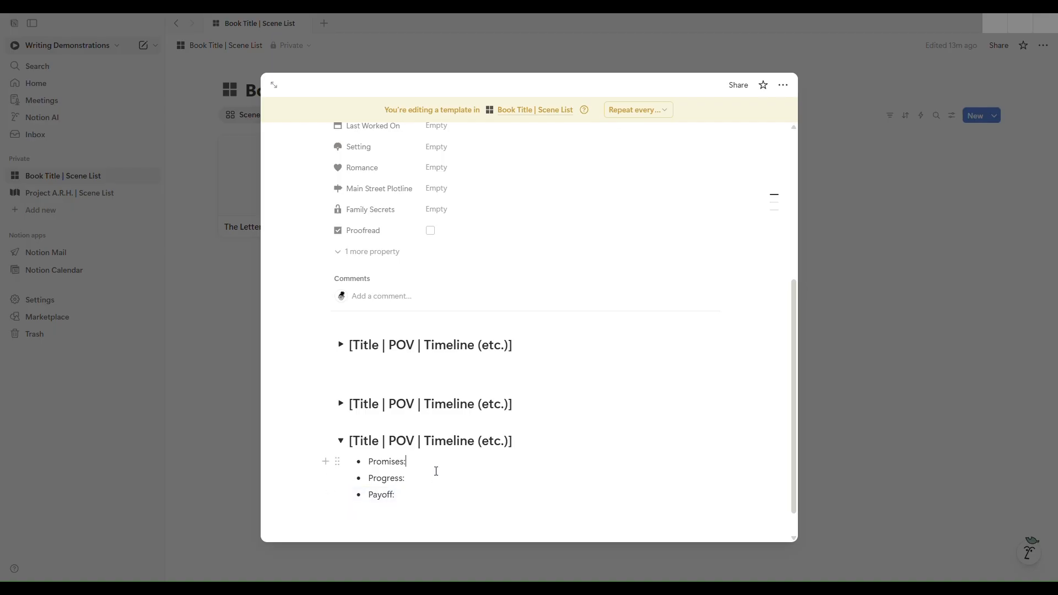
pyautogui.moveTo(418, 468); pyautogui.dragTo(371, 508)
pyautogui.click(446, 492)
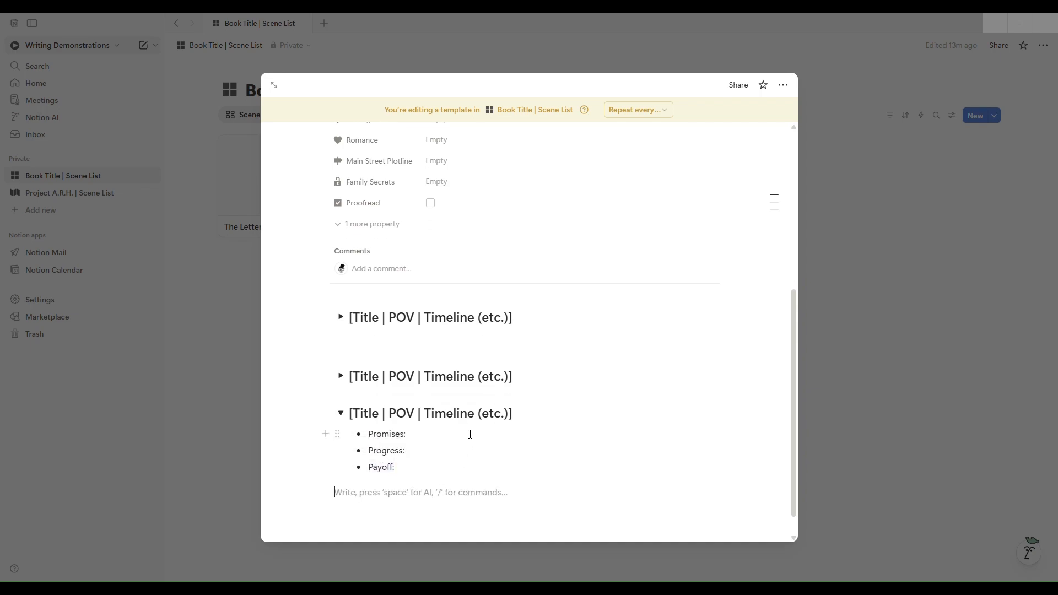
pyautogui.click(449, 445)
pyautogui.click(454, 439)
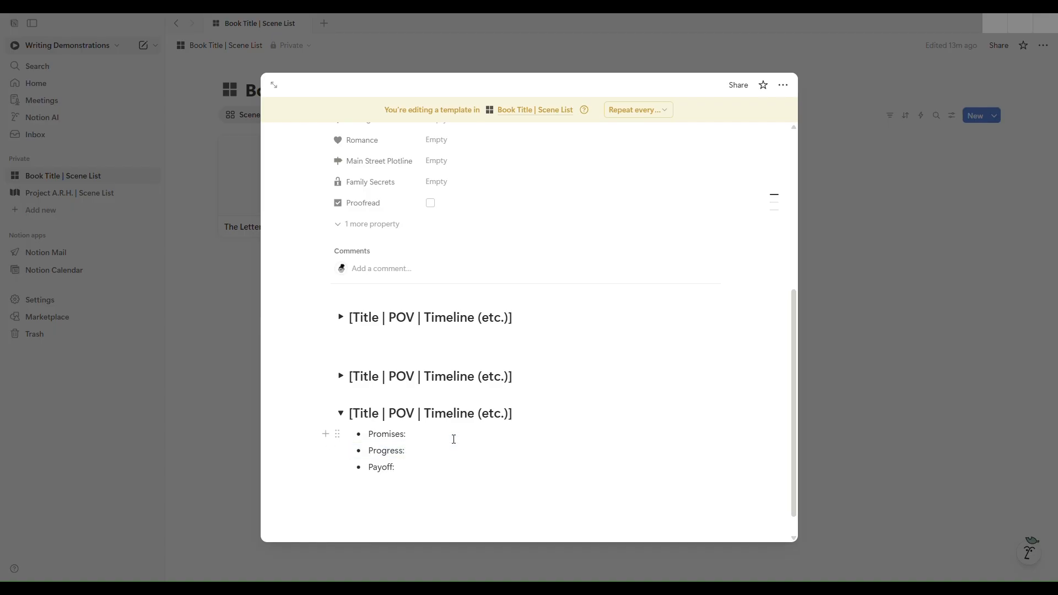
pyautogui.moveTo(430, 435); pyautogui.dragTo(368, 438)
pyautogui.click(423, 441)
pyautogui.moveTo(432, 441); pyautogui.dragTo(359, 447)
pyautogui.click(440, 442)
pyautogui.moveTo(407, 472); pyautogui.dragTo(357, 471)
pyautogui.click(466, 470)
pyautogui.click(344, 417)
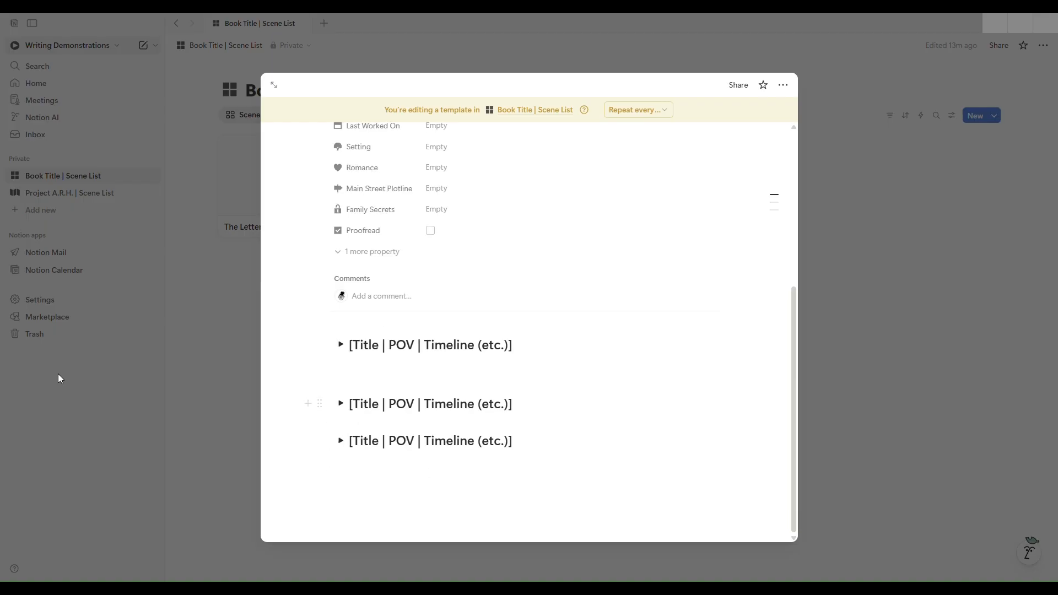
pyautogui.click(341, 441)
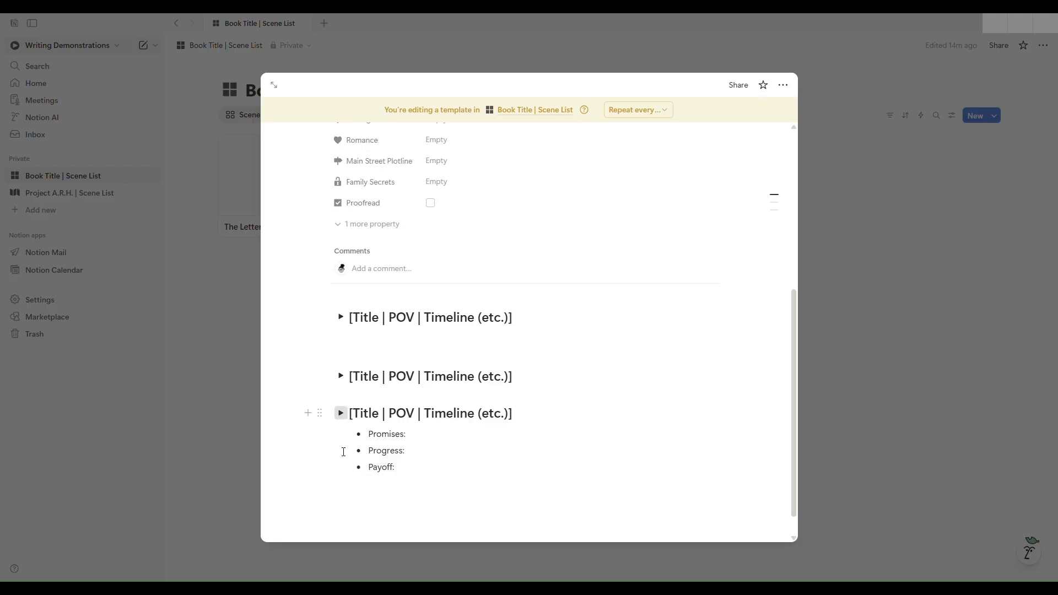
# Add a toggle list named "Notes", move it inside the third toggle heading beneath "Payoff:", and collapse that heading.
pyautogui.press('Return')
pyautogui.press('Return')
pyautogui.press('BackSpace')
pyautogui.write('/')
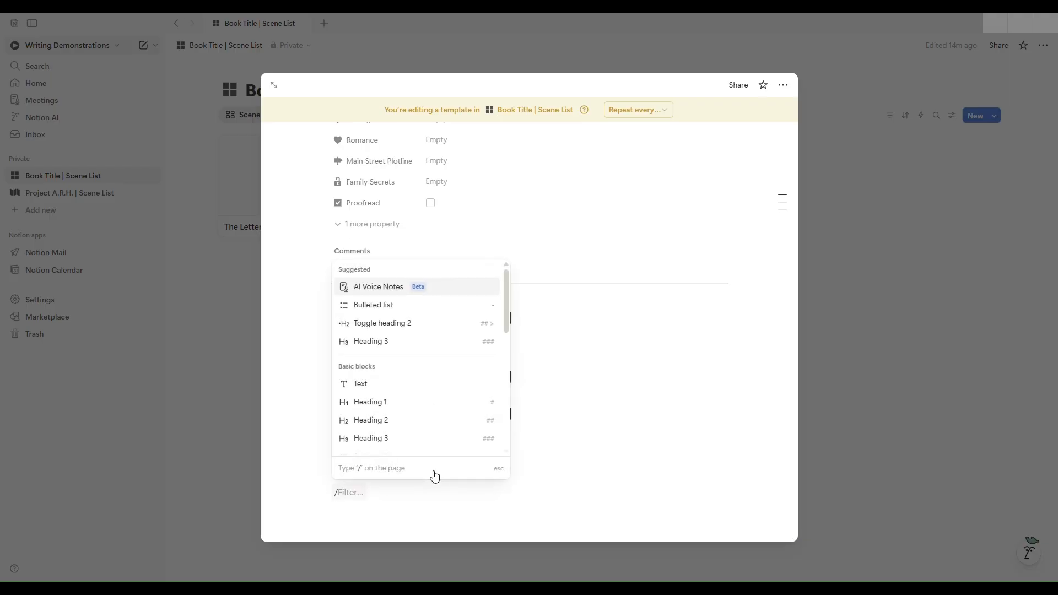
pyautogui.write('tog')
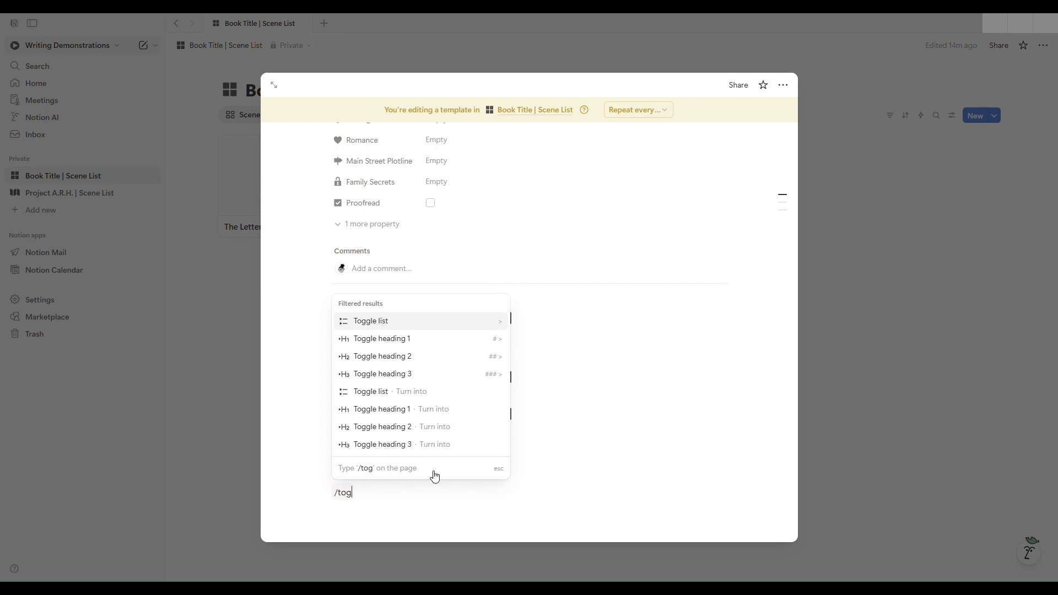
pyautogui.press('Return')
pyautogui.write('Notes')
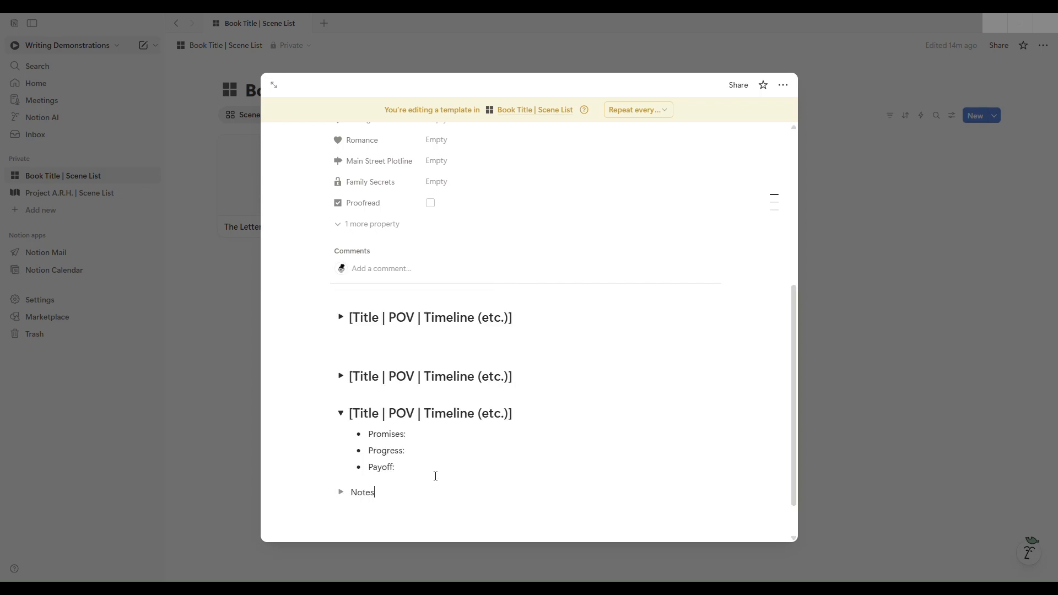
pyautogui.moveTo(321, 493); pyautogui.dragTo(382, 477)
pyautogui.click(341, 414)
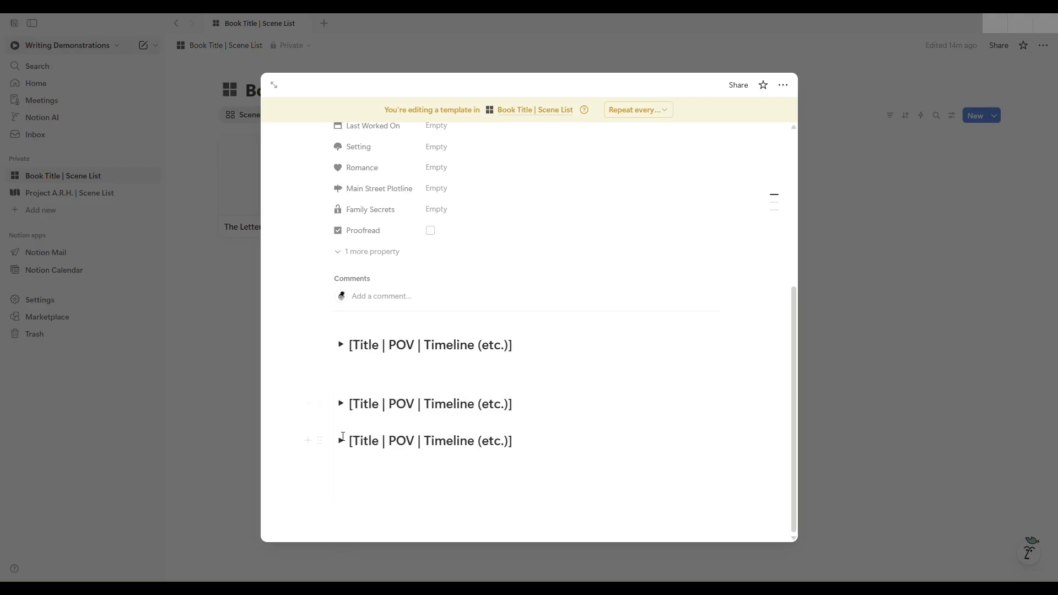
# Expand the second toggle heading to review its Alpha Point section and collapse it again.
pyautogui.click(342, 402)
pyautogui.scroll(-2, 379, 475)
pyautogui.scroll(-3, 380, 485)
pyautogui.scroll(3, 372, 386)
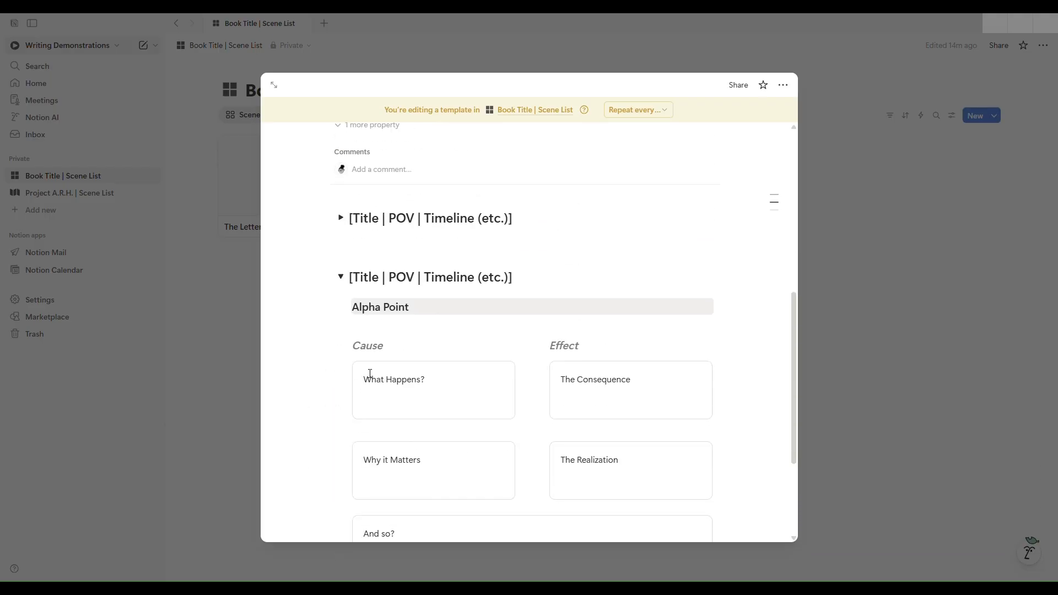
pyautogui.click(341, 277)
# Insert a fourth Toggle heading 2 at the end of the page and paste the title "[Title | POV | Timeline (etc.)]" into it.
pyautogui.click(462, 469)
pyautogui.write('/tog')
pyautogui.press('Down')
pyautogui.press('Down')
pyautogui.press('Return')
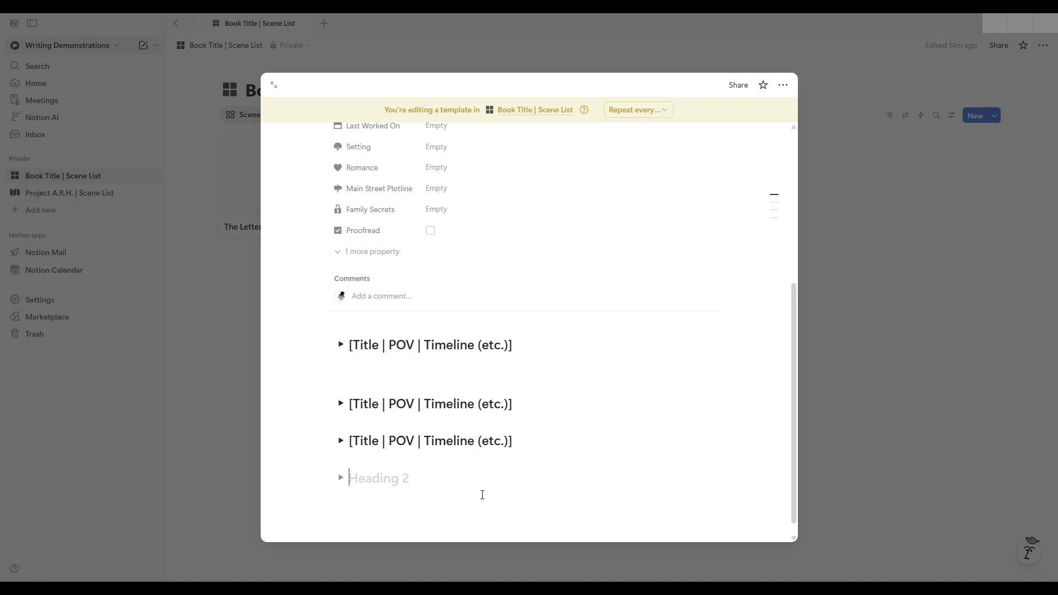
pyautogui.moveTo(531, 452); pyautogui.dragTo(354, 459)
pyautogui.click(386, 479)
pyautogui.hotkey('ctrl', 'v')
# Expand the fourth toggle heading and add a numbered list inside it with four items reading "beat".
pyautogui.click(341, 478)
pyautogui.click(366, 500)
pyautogui.write('/')
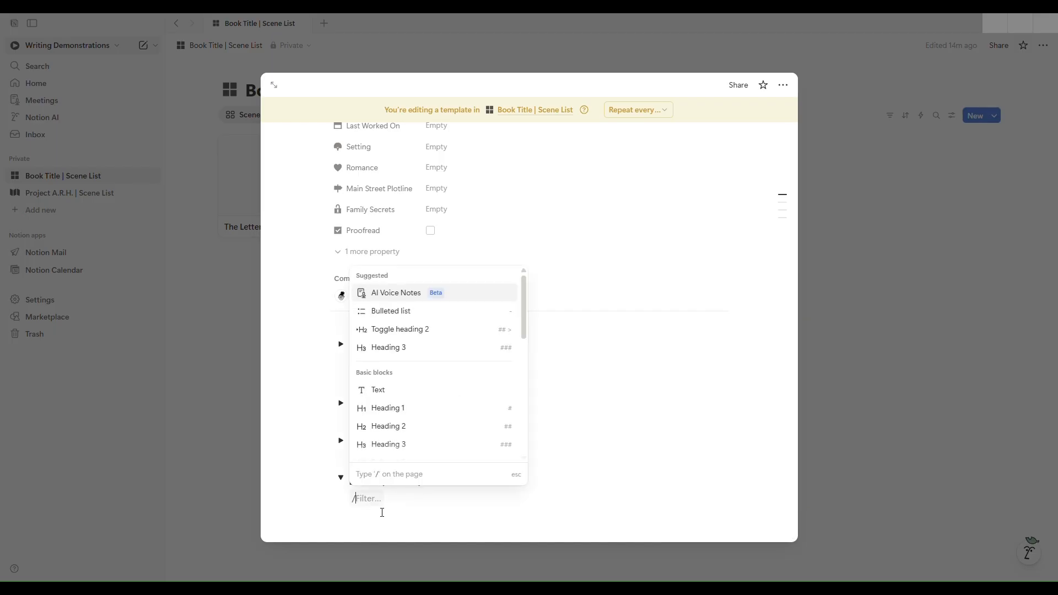
pyautogui.write('num')
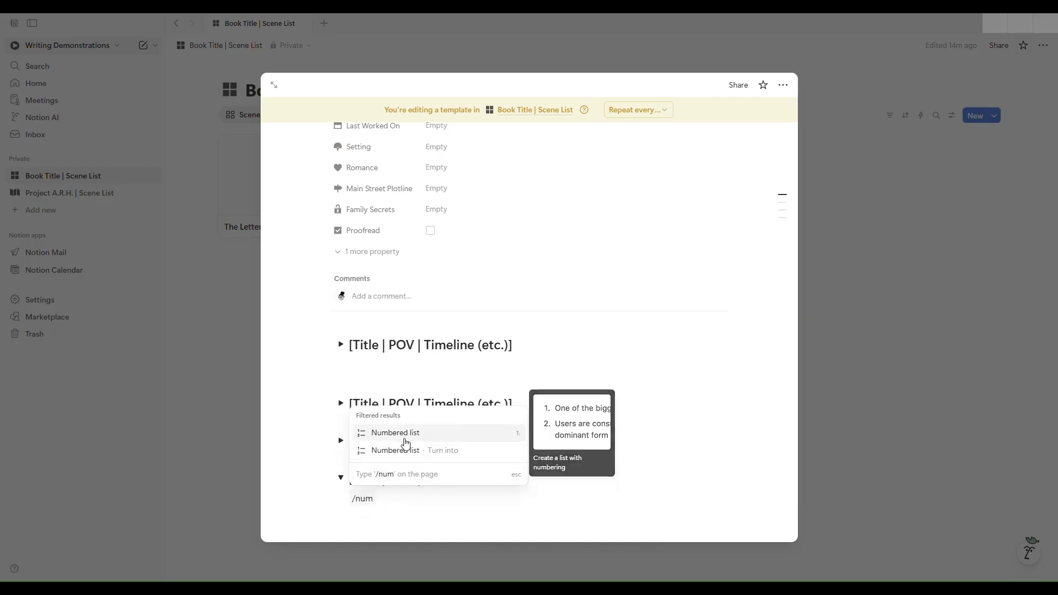
pyautogui.click(425, 440)
pyautogui.scroll(-1, 579, 482)
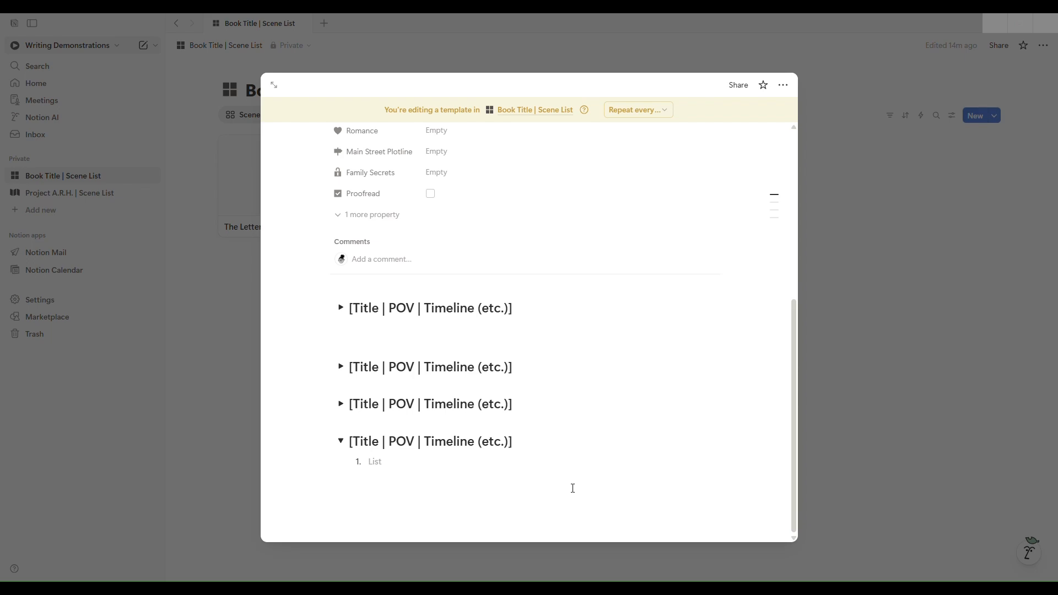
pyautogui.write('beat')
pyautogui.press('Return')
pyautogui.write('beat')
pyautogui.press('Return')
pyautogui.write('beat')
pyautogui.press('Return')
pyautogui.write('beat')
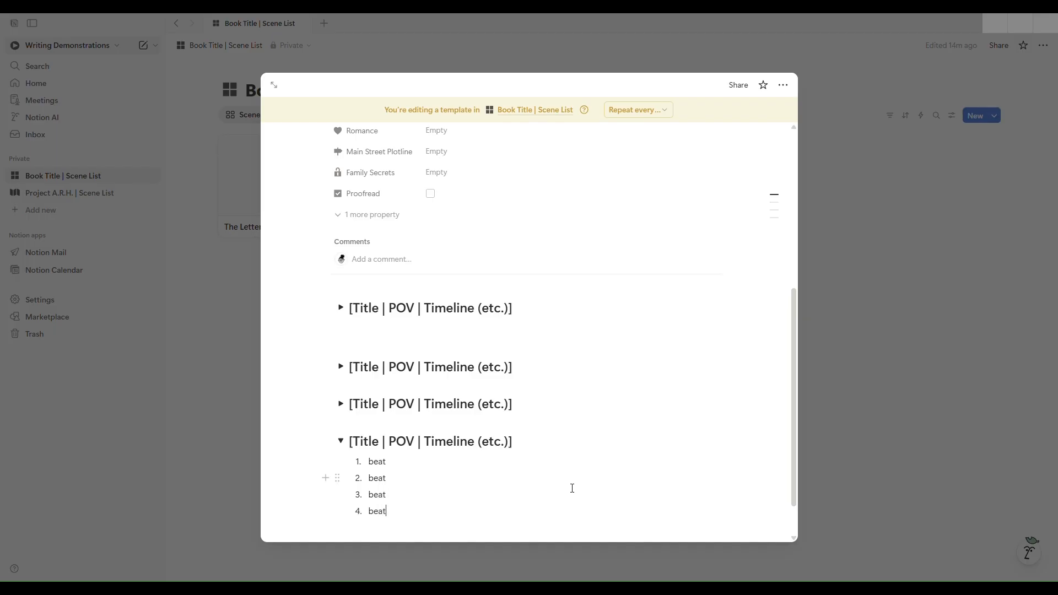
# Nest a "description" sub-item under the fourth beat, with a "detail" sub-item nested beneath it.
pyautogui.press('Return')
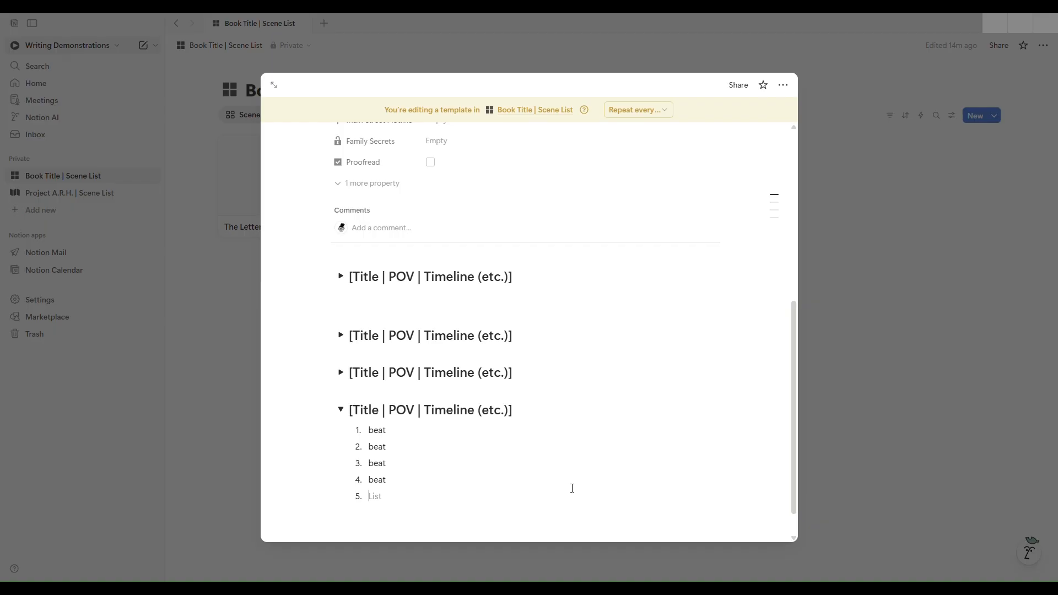
pyautogui.press('Tab')
pyautogui.write('description')
pyautogui.press('Return')
pyautogui.press('Tab')
pyautogui.write('detail')
# Expand the third toggle heading and nest a "payoff #1" bullet under "Payoff:", with a "detail" sub-bullet beneath it.
pyautogui.click(341, 373)
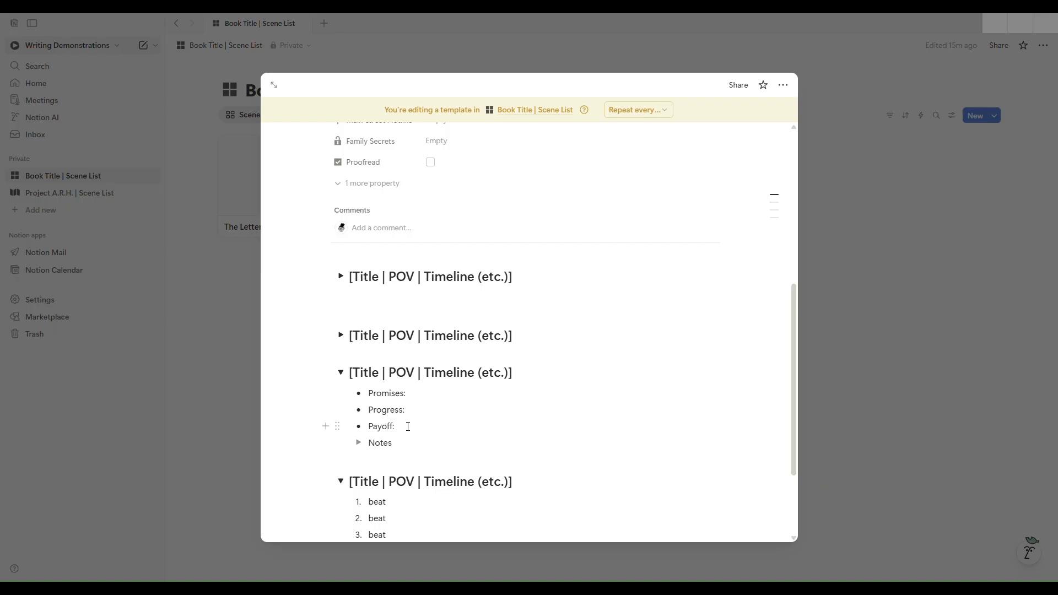
pyautogui.press('Return')
pyautogui.press('Tab')
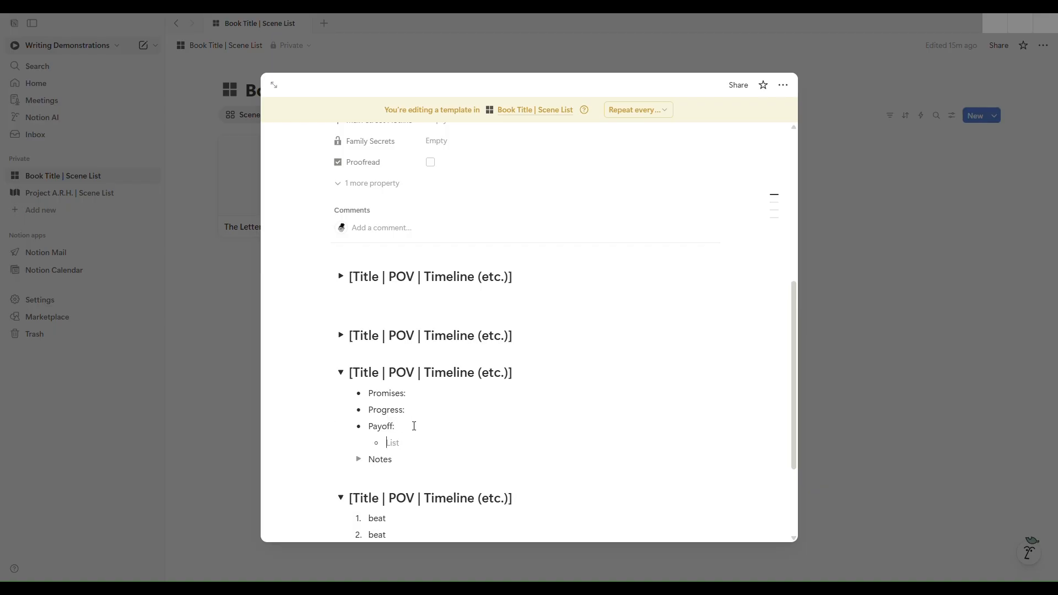
pyautogui.write('payoff #1')
pyautogui.press('Return')
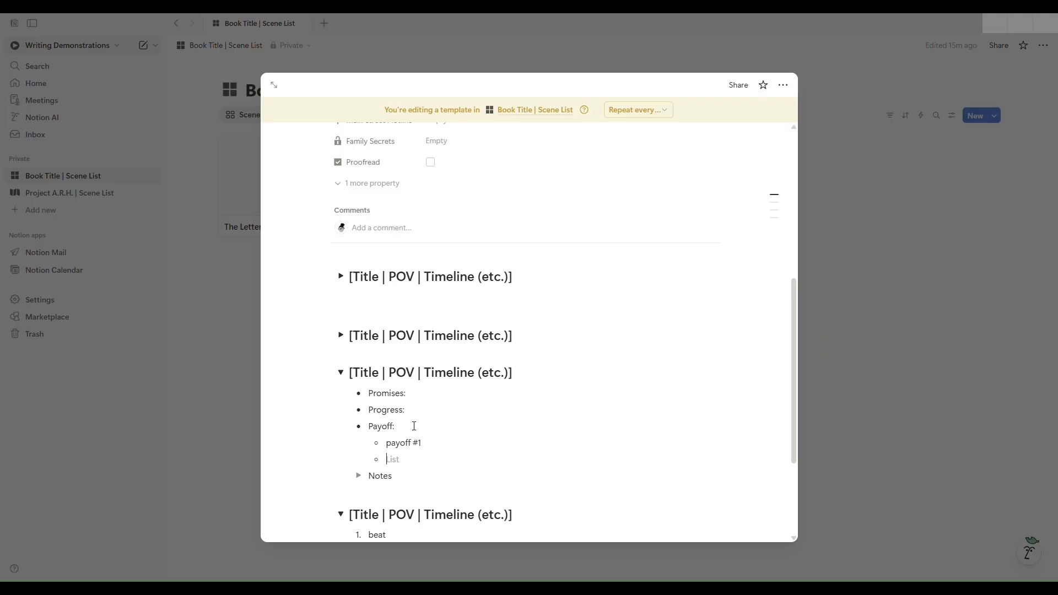
pyautogui.press('Tab')
pyautogui.write('detail')
# Delete the nested "payoff #1" and "detail" bullets under "Payoff:".
pyautogui.moveTo(453, 467); pyautogui.dragTo(371, 442)
pyautogui.press('BackSpace')
pyautogui.press('BackSpace')
pyautogui.press('BackSpace')
pyautogui.press('BackSpace')
pyautogui.press('BackSpace')
pyautogui.press('BackSpace')
pyautogui.press('BackSpace')
pyautogui.press('BackSpace')
pyautogui.press('BackSpace')
pyautogui.press('BackSpace')
pyautogui.press('BackSpace')
pyautogui.press('BackSpace')
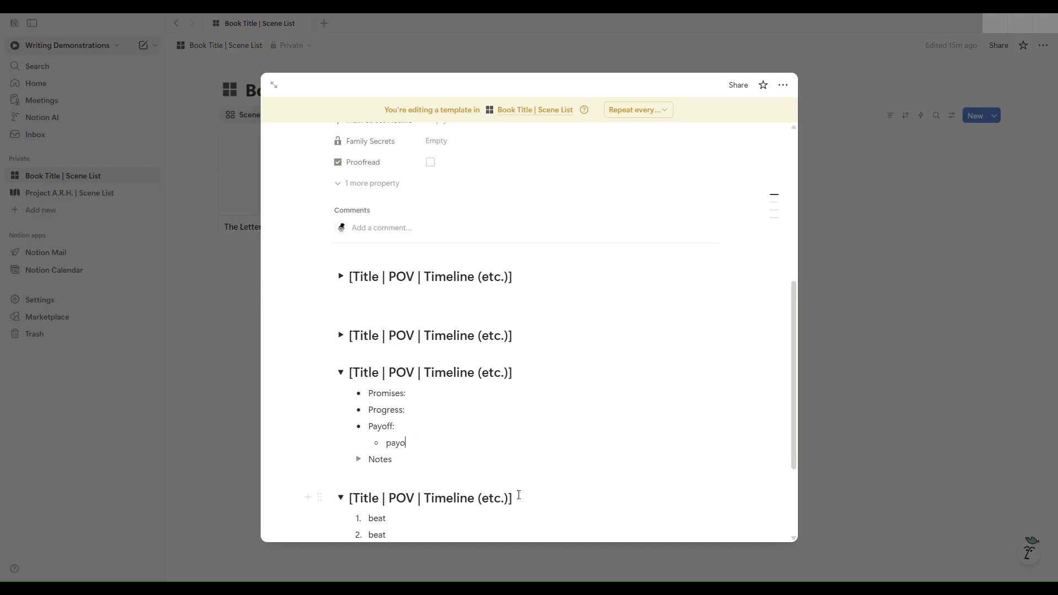
pyautogui.press('BackSpace')
pyautogui.press('BackSpace')
pyautogui.press('BackSpace')
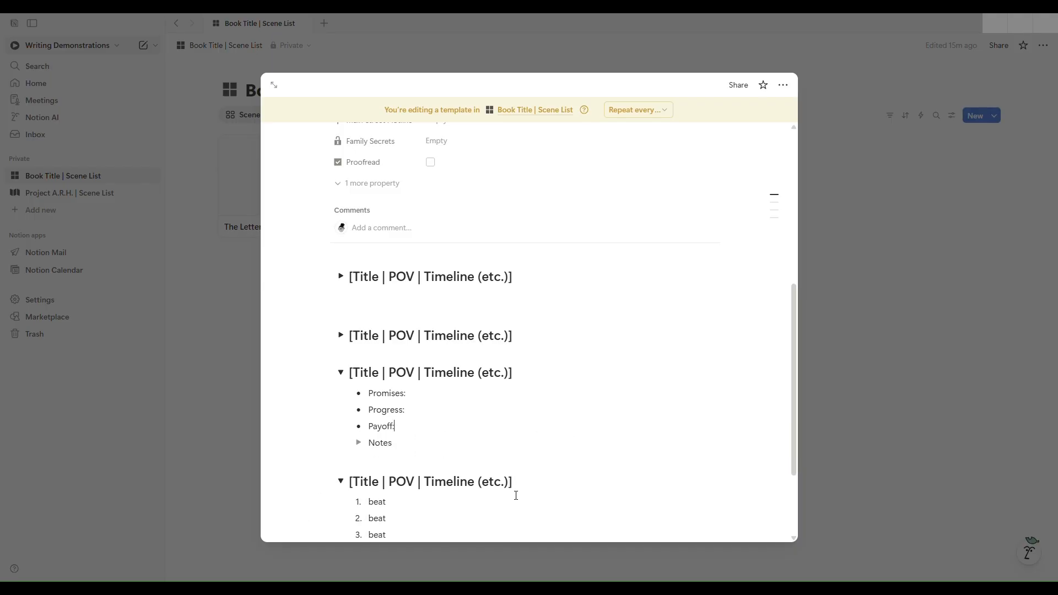
# Collapse the third and fourth toggle headings and delete the blank line between the first two headings.
pyautogui.scroll(-2, 458, 477)
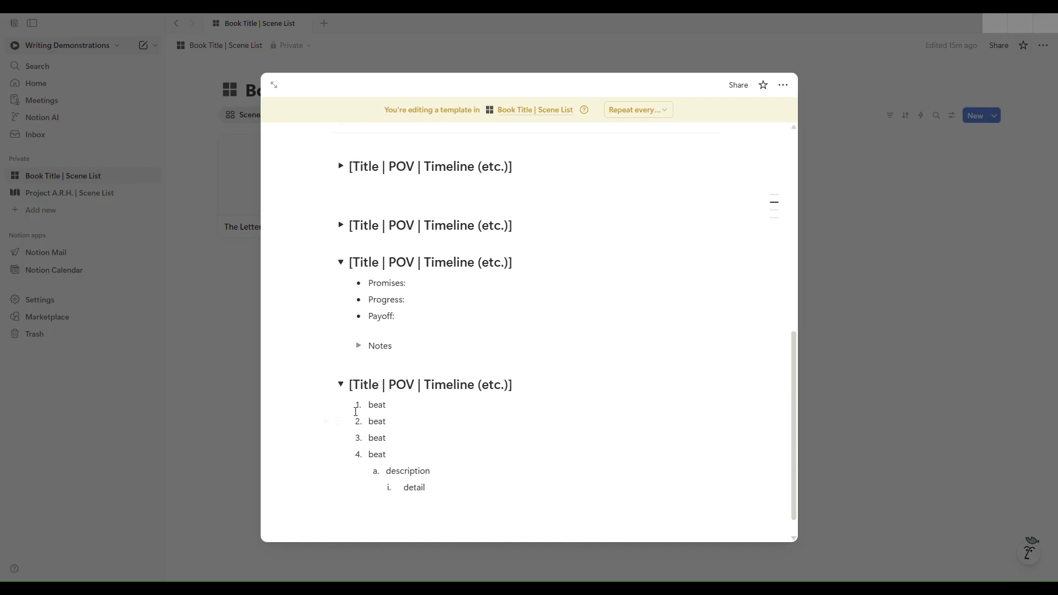
pyautogui.click(341, 385)
pyautogui.click(341, 341)
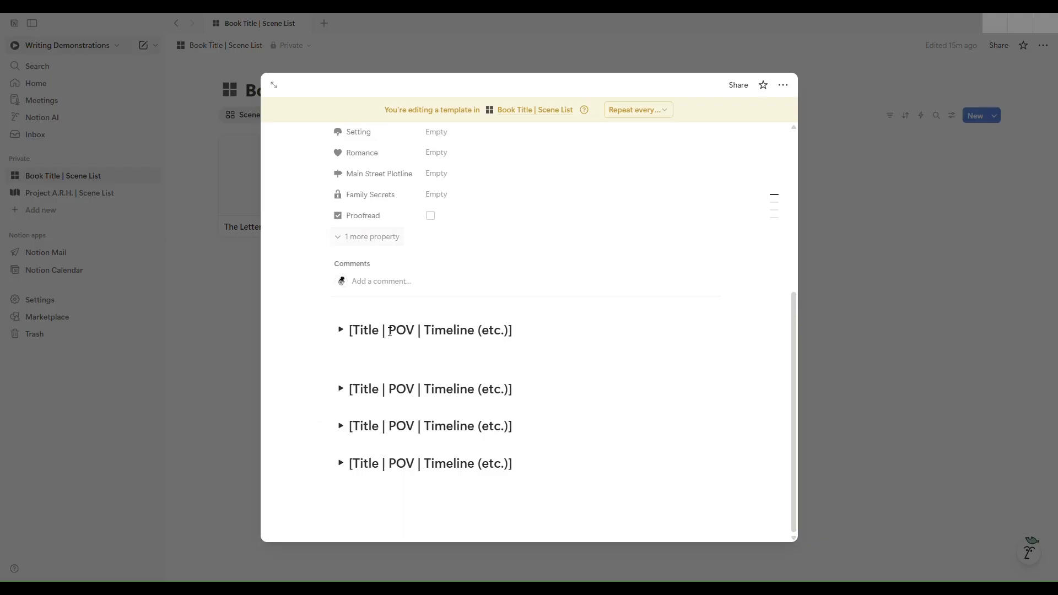
pyautogui.click(370, 355)
pyautogui.press('BackSpace')
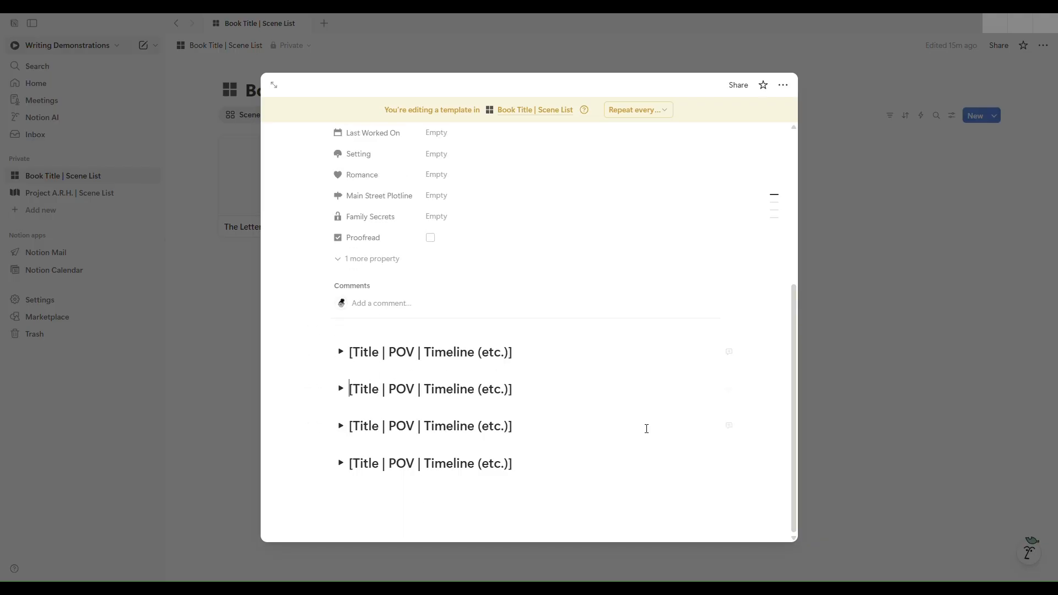
pyautogui.scroll(5, 617, 456)
pyautogui.scroll(-5, 544, 357)
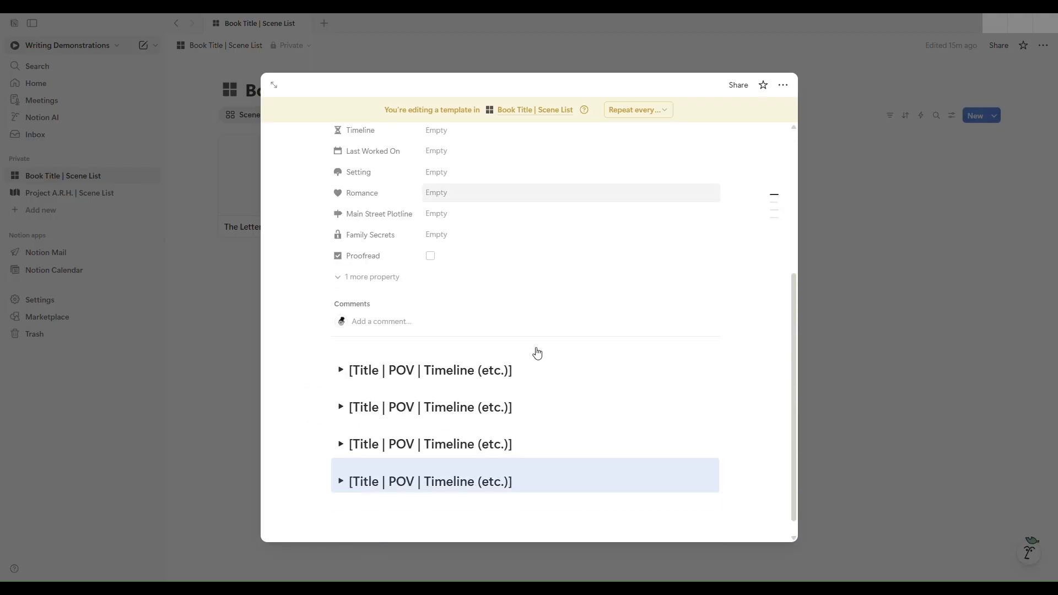
# Close the template editor and set the "New page" template as default for all views in "Book Title | Scene List".
pyautogui.click(862, 297)
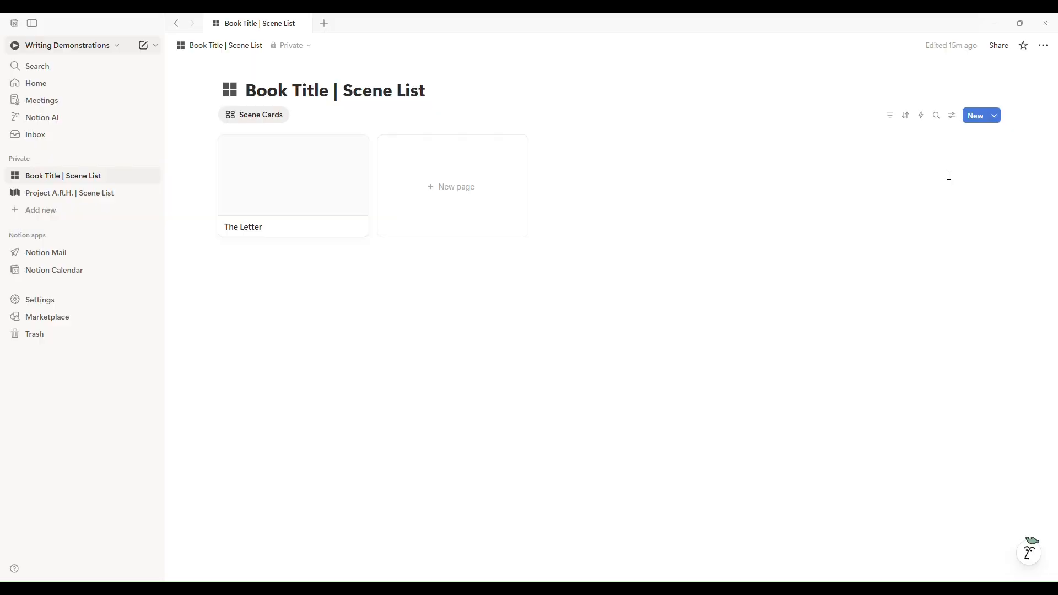
pyautogui.click(995, 117)
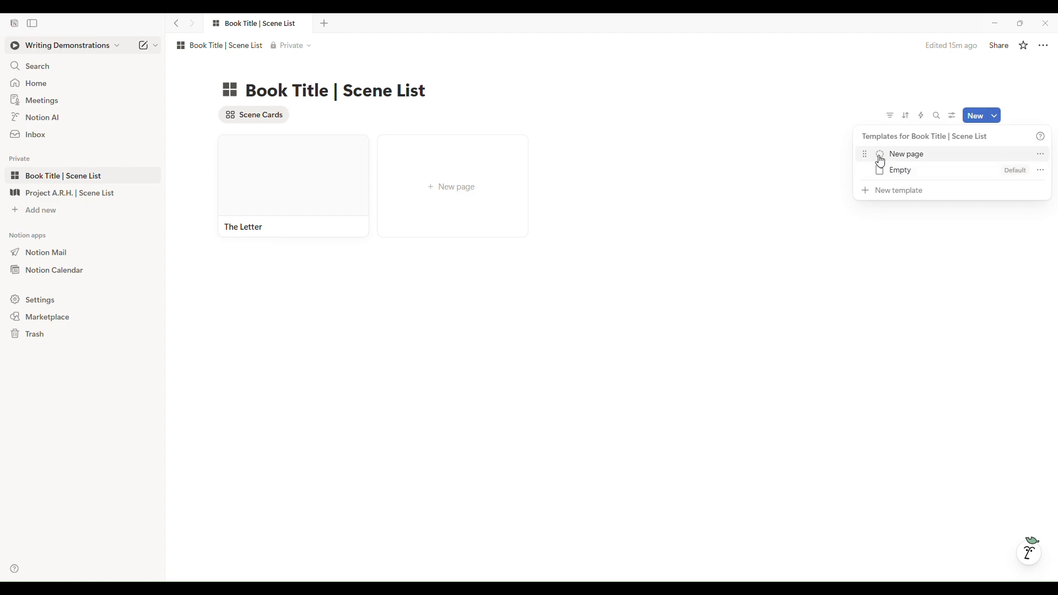
pyautogui.click(1045, 156)
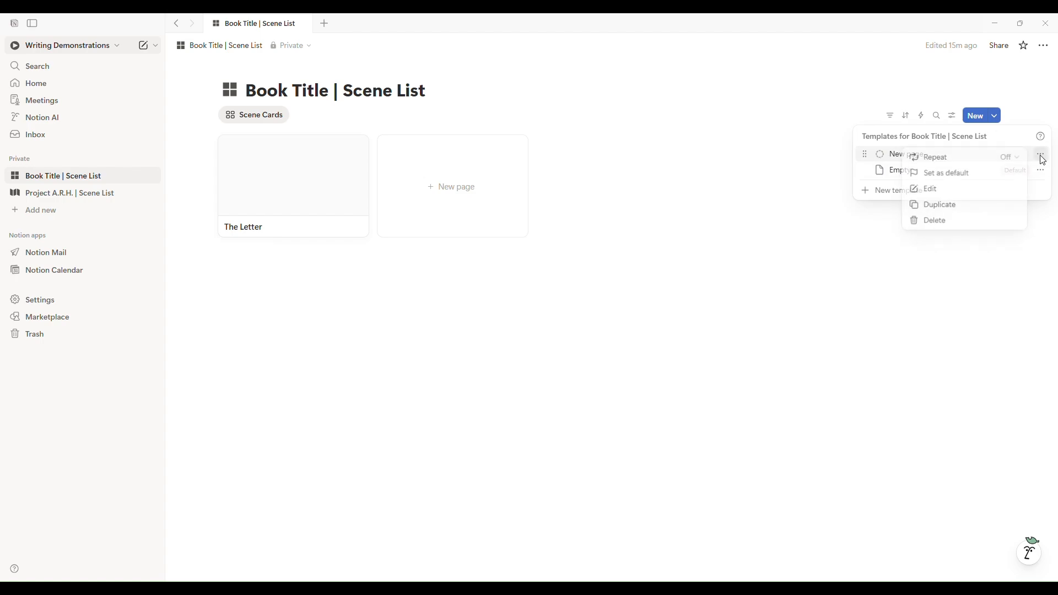
pyautogui.click(943, 177)
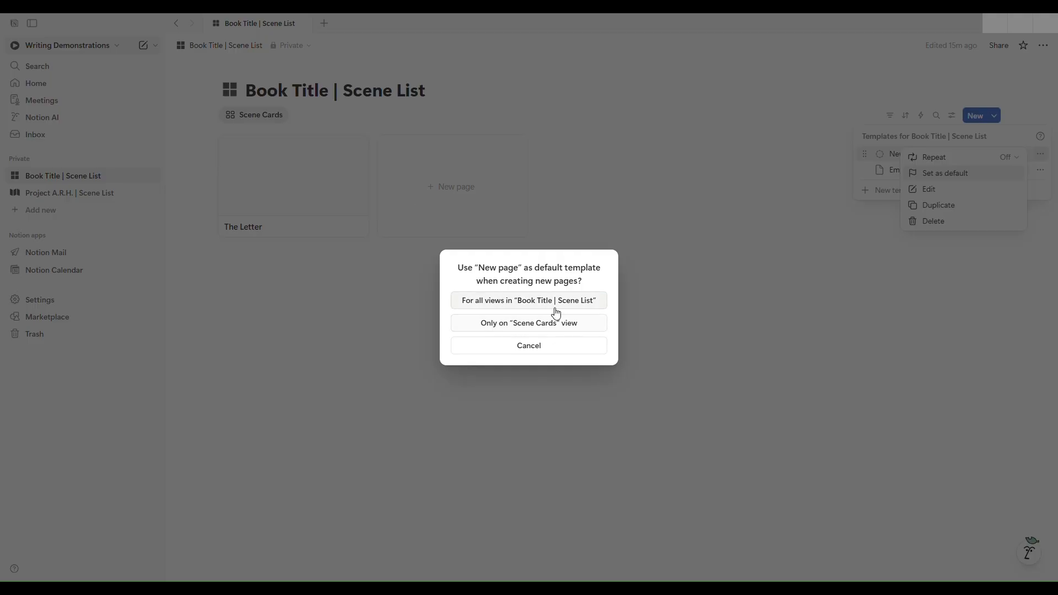
pyautogui.click(466, 303)
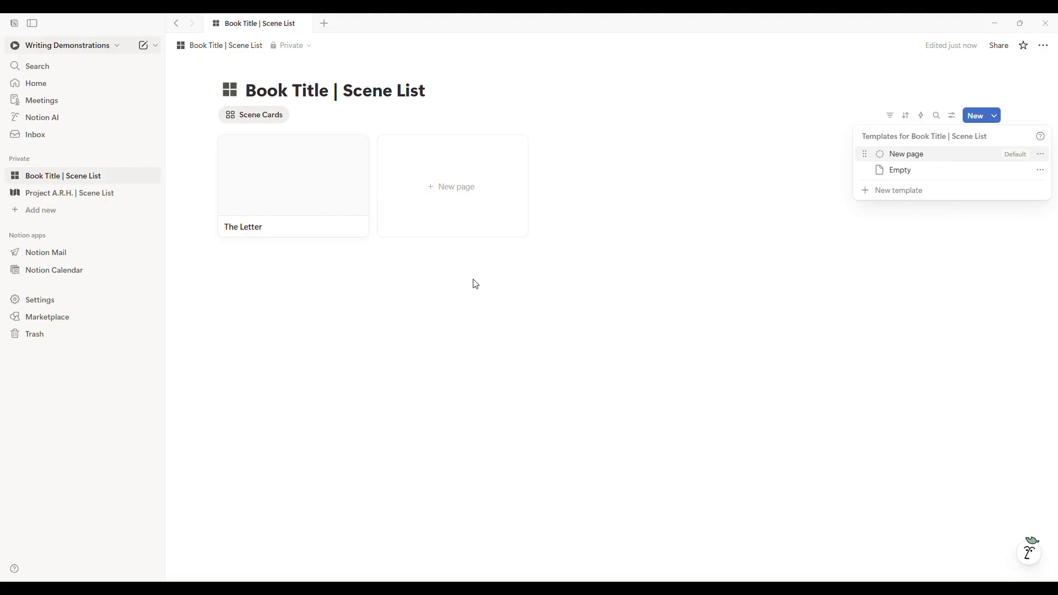
# Open the scene page "The Letter" and apply the "New page" template to it.
pyautogui.click(293, 201)
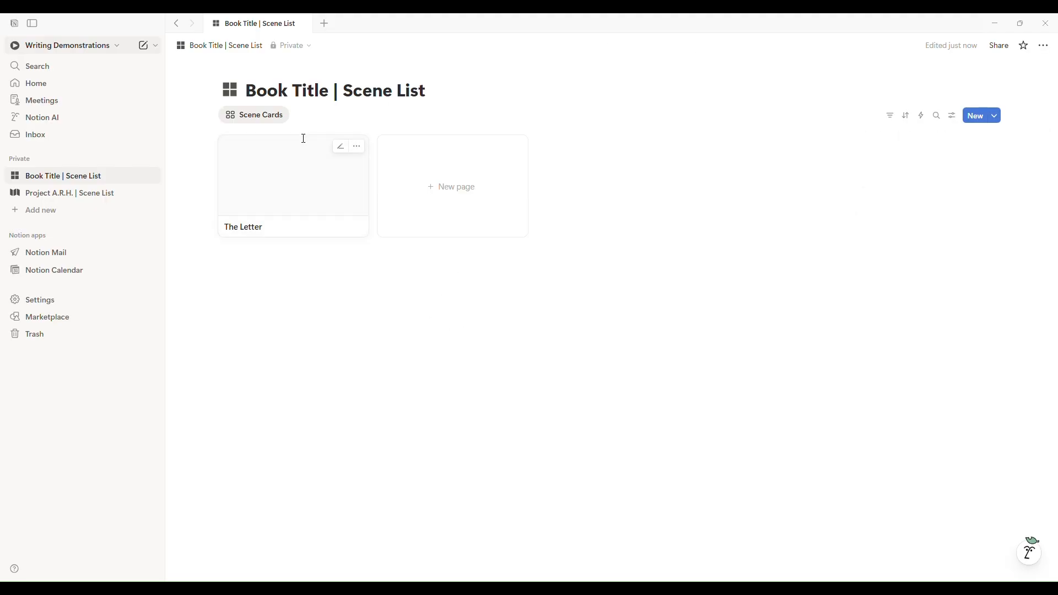
pyautogui.click(267, 199)
pyautogui.scroll(-2, 437, 373)
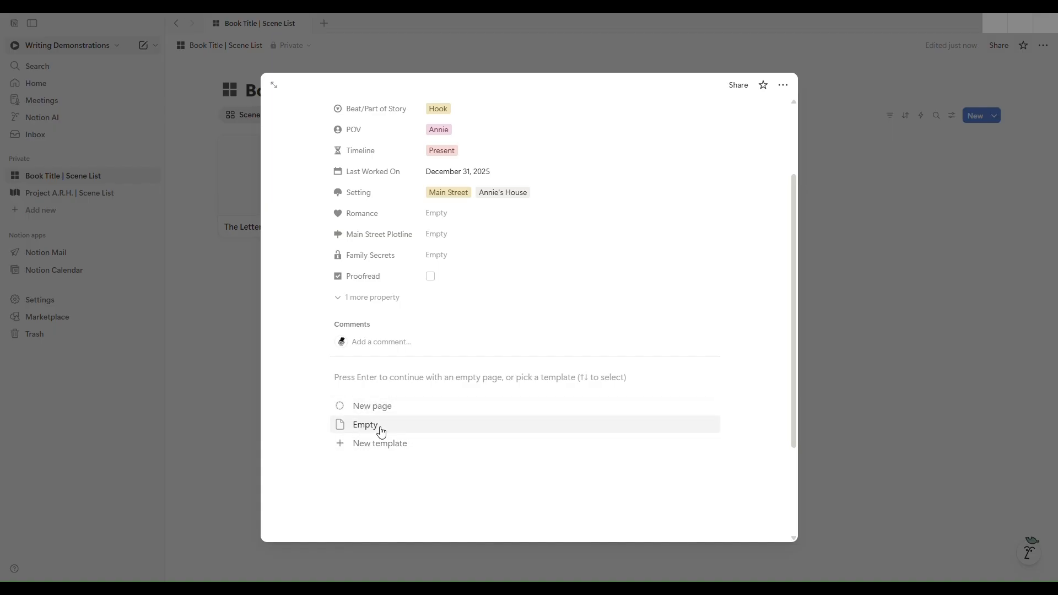
pyautogui.click(370, 411)
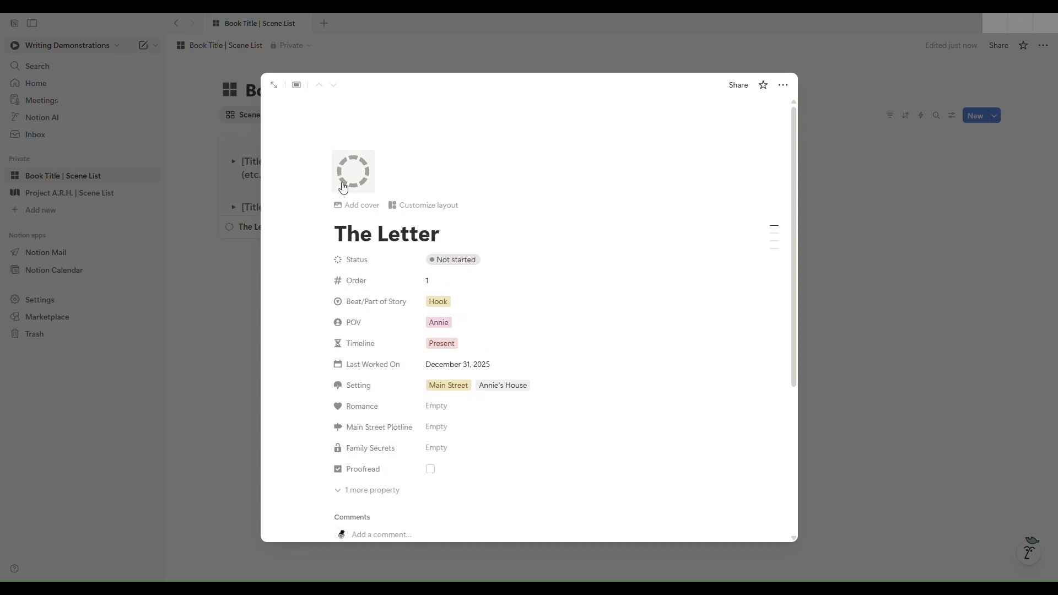
# Review the properties and planning layouts in "The Letter", checking inside the first toggle heading, and close the page.
pyautogui.scroll(-4, 505, 375)
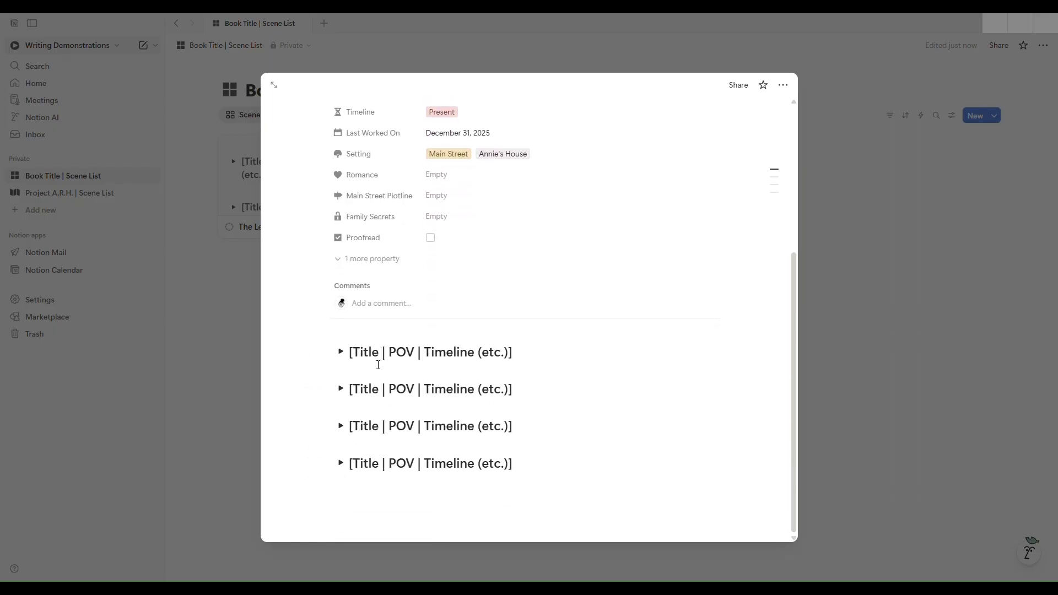
pyautogui.click(340, 352)
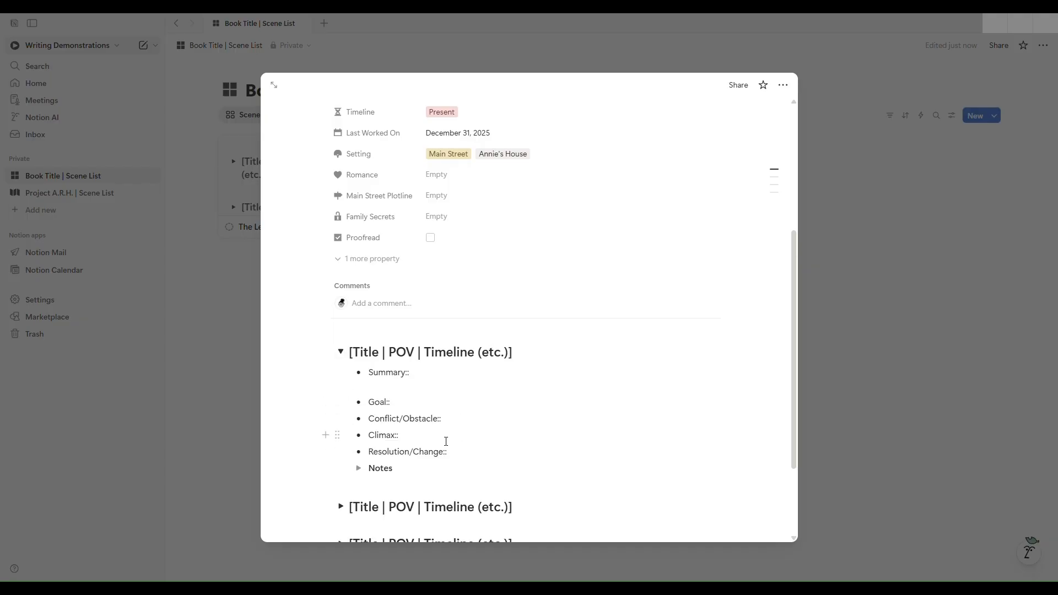
pyautogui.click(340, 352)
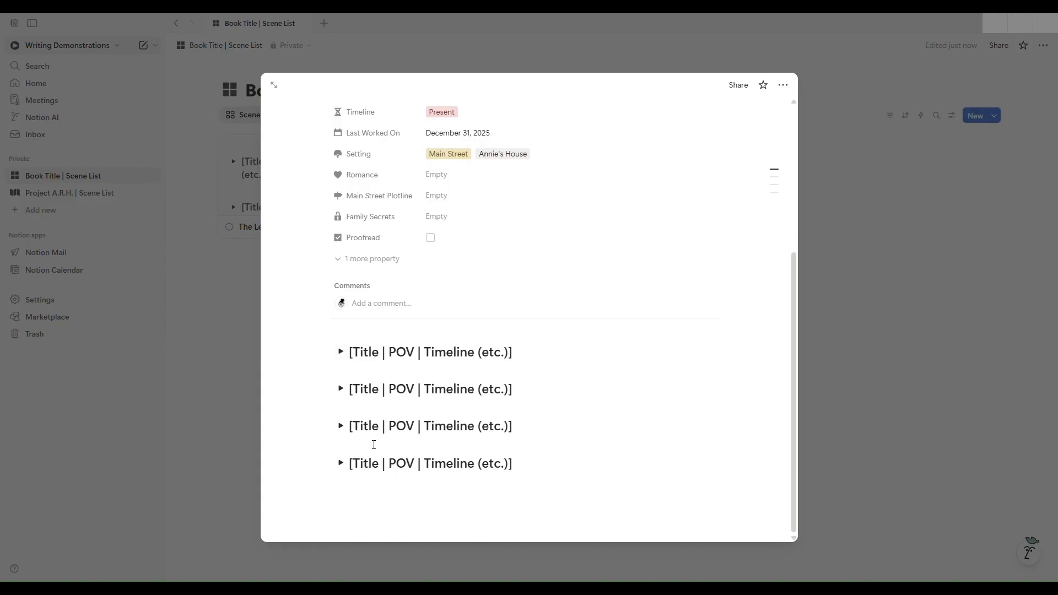
pyautogui.scroll(3, 432, 427)
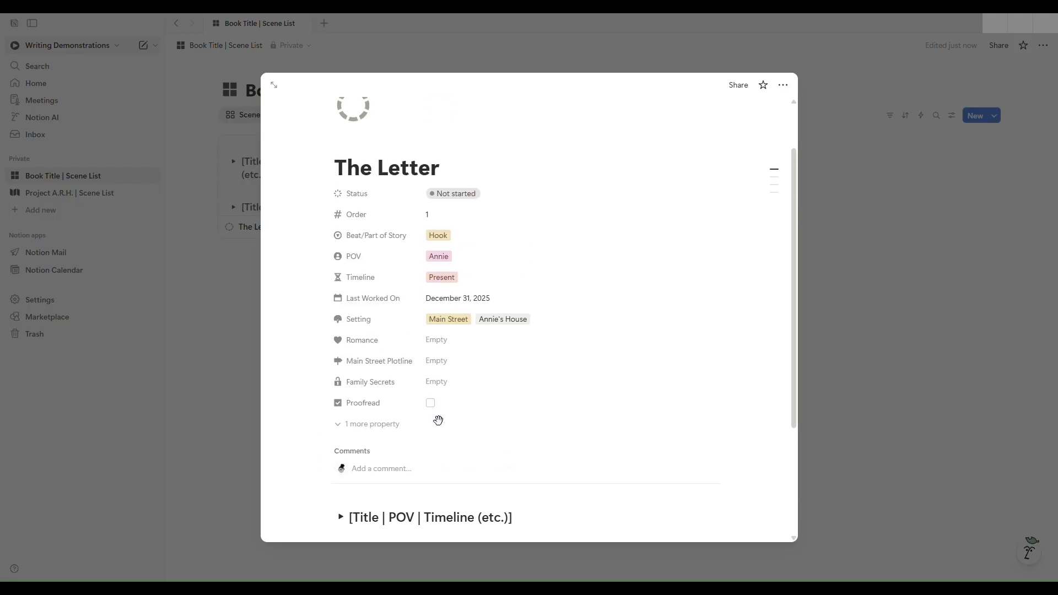
pyautogui.scroll(2, 449, 405)
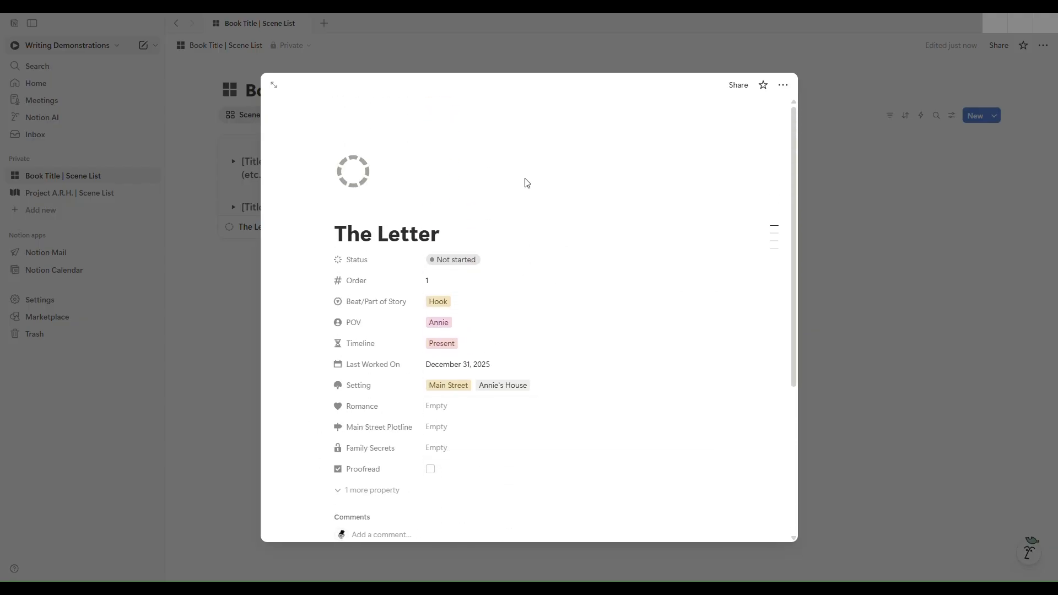
pyautogui.scroll(-4, 547, 423)
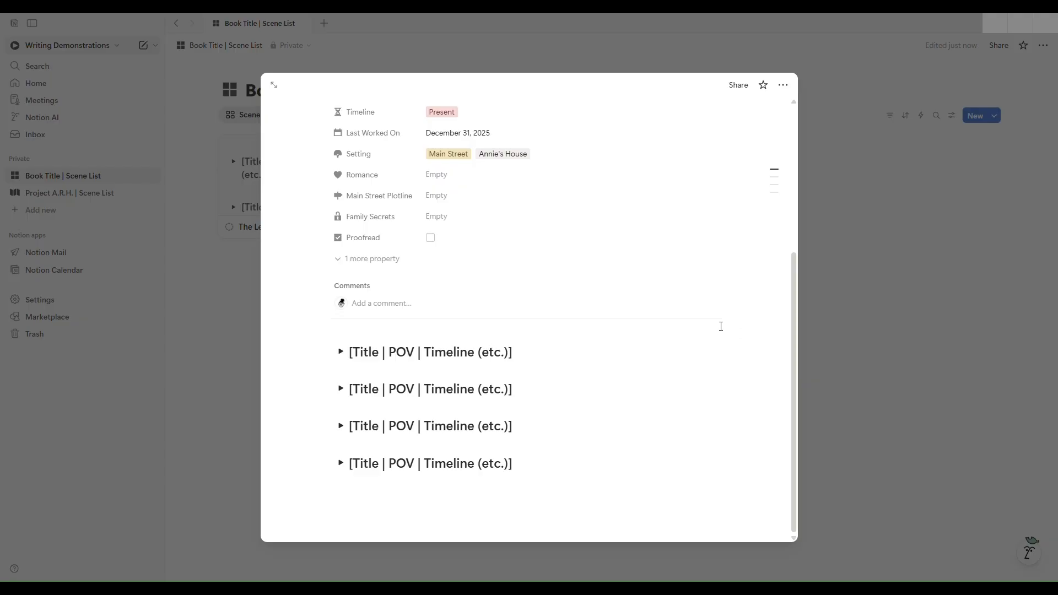
pyautogui.scroll(5, 744, 334)
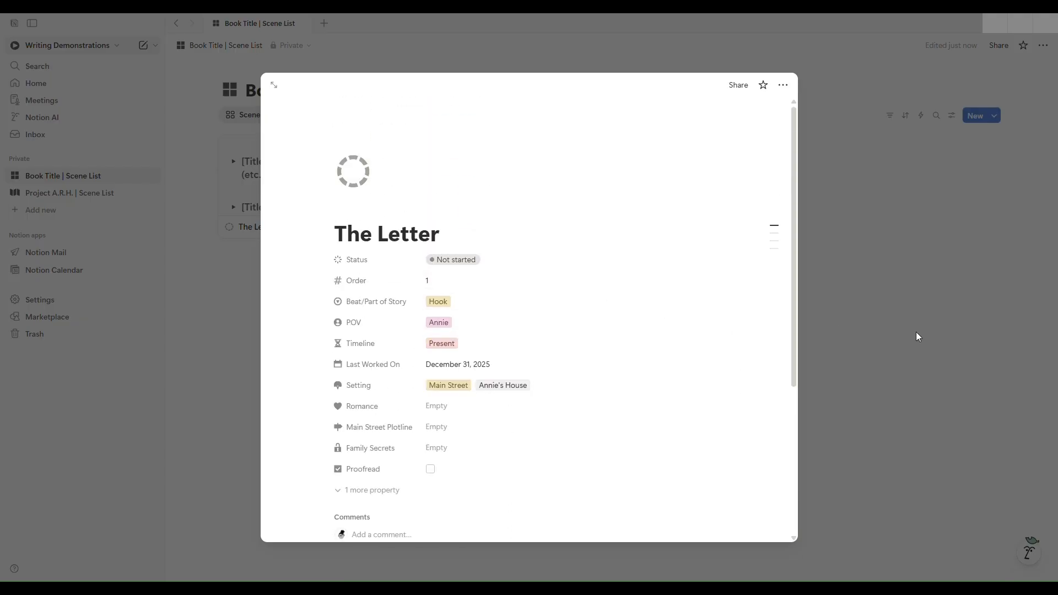
pyautogui.click(938, 333)
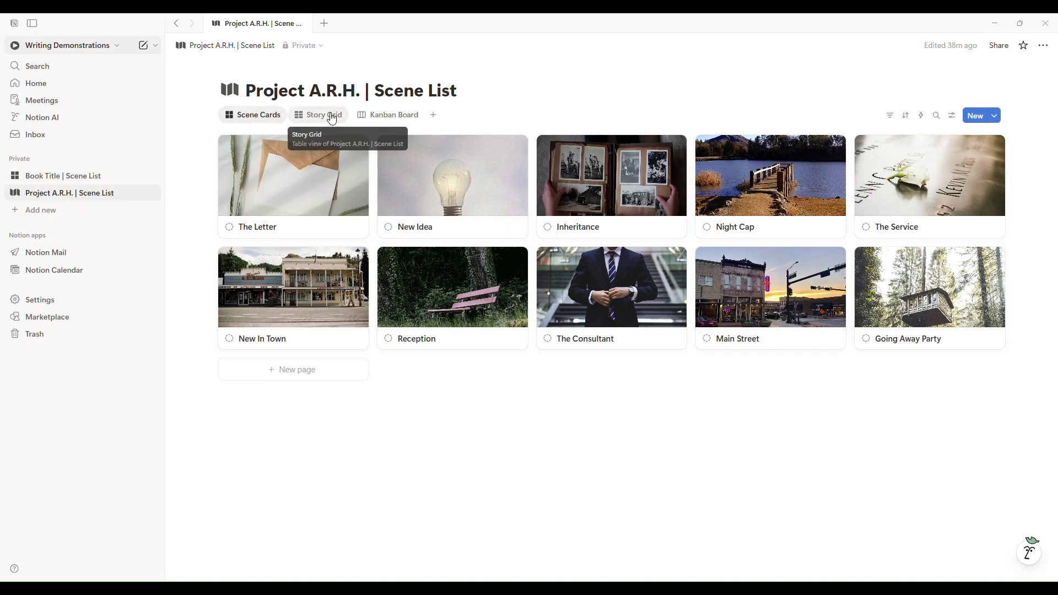
# View the Project A.R.H. scene list as Story Grid and Kanban Board, and return to the Scene Cards view.
pyautogui.moveTo(253, 147)
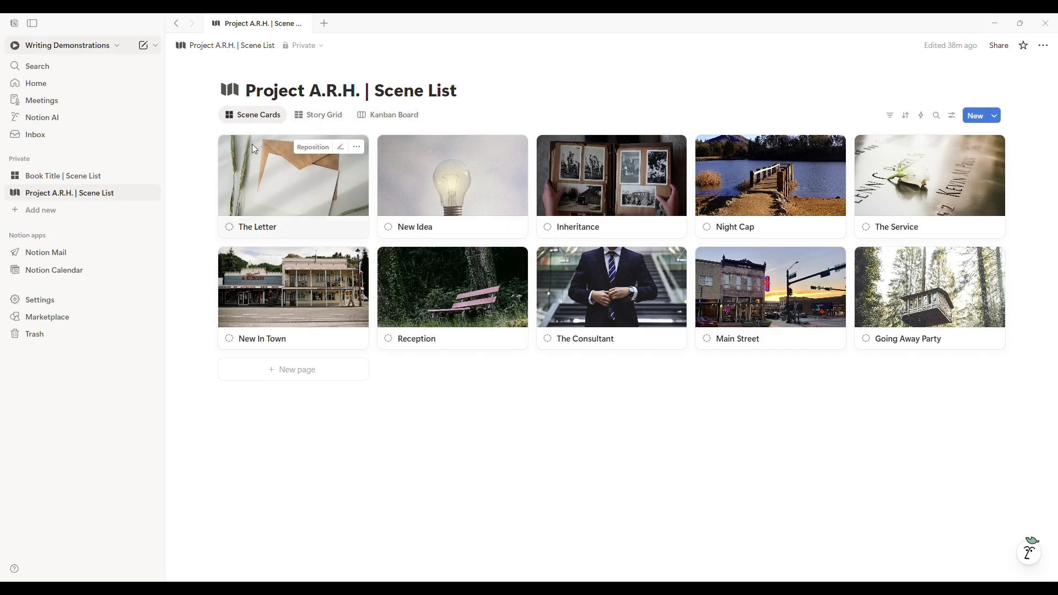
pyautogui.click(324, 115)
pyautogui.click(390, 114)
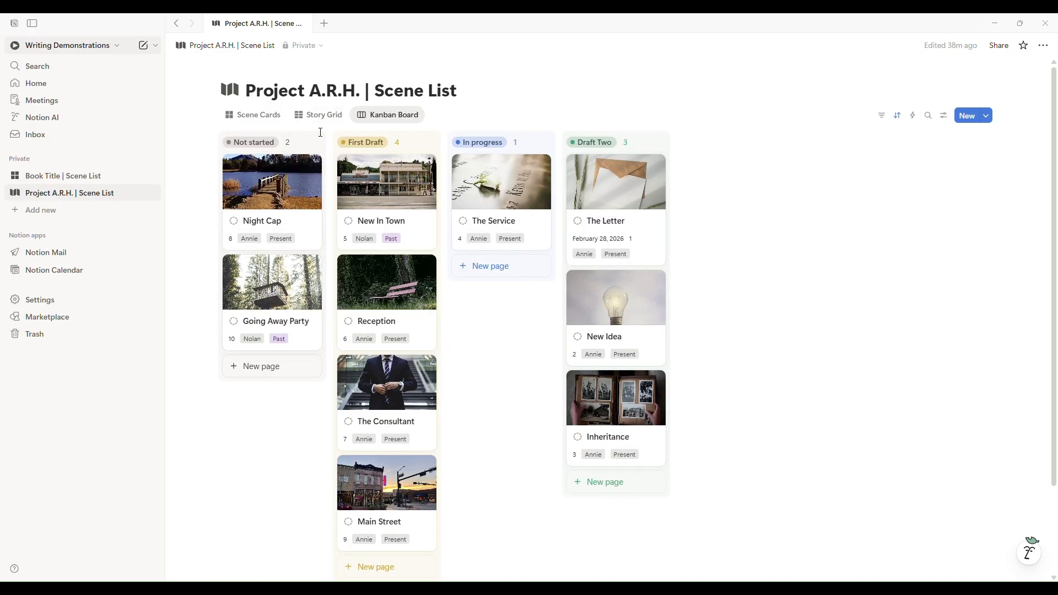
pyautogui.click(267, 120)
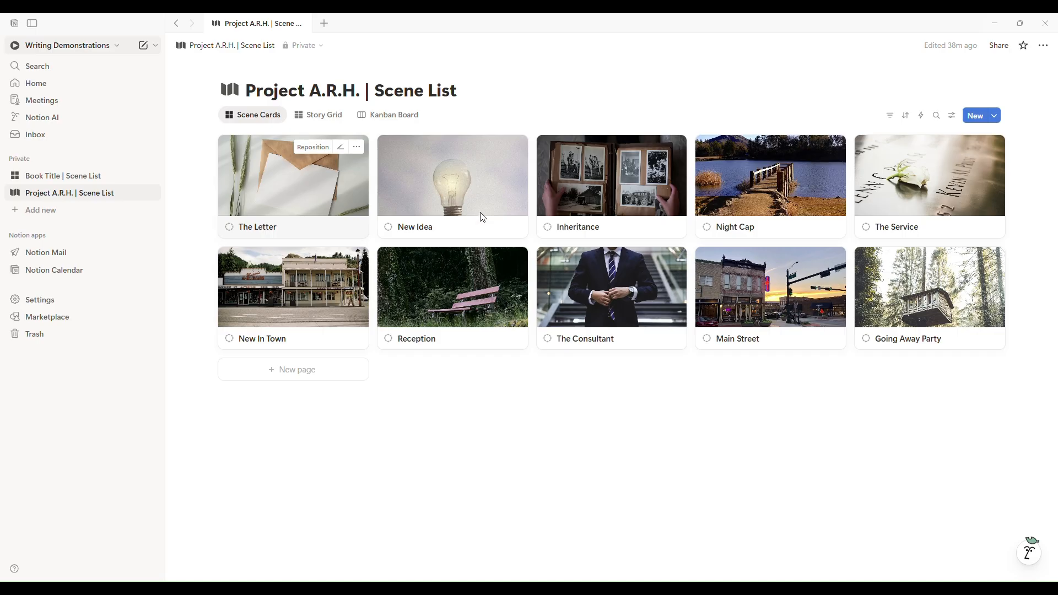
# Reopen "The Letter" from "Book Title | Scene List" and examine its four toggle headings and its properties.
pyautogui.click(42, 177)
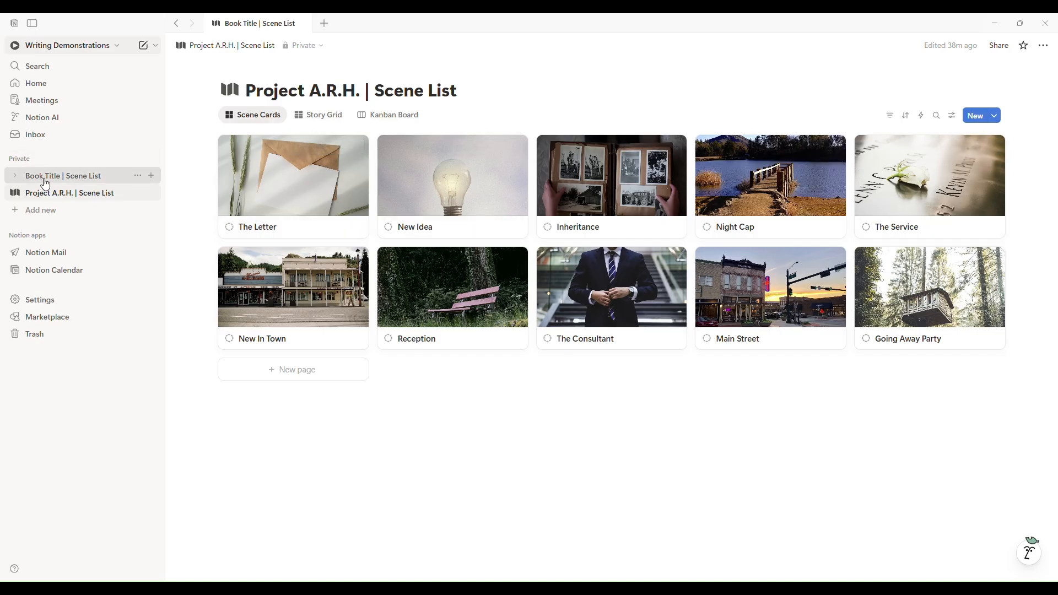
pyautogui.click(307, 199)
pyautogui.scroll(-5, 407, 479)
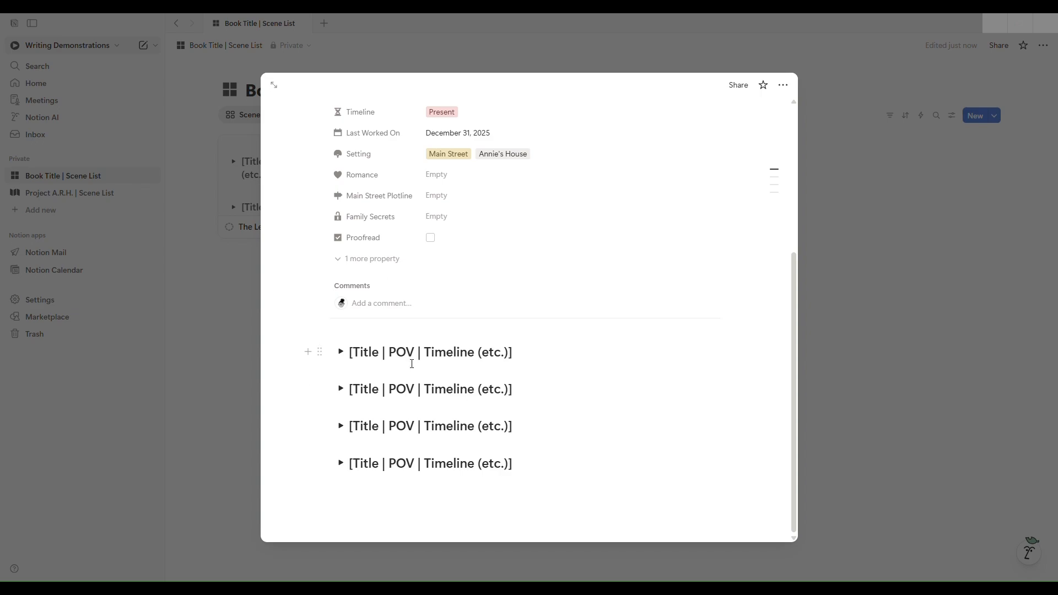
pyautogui.moveTo(288, 343); pyautogui.dragTo(439, 465)
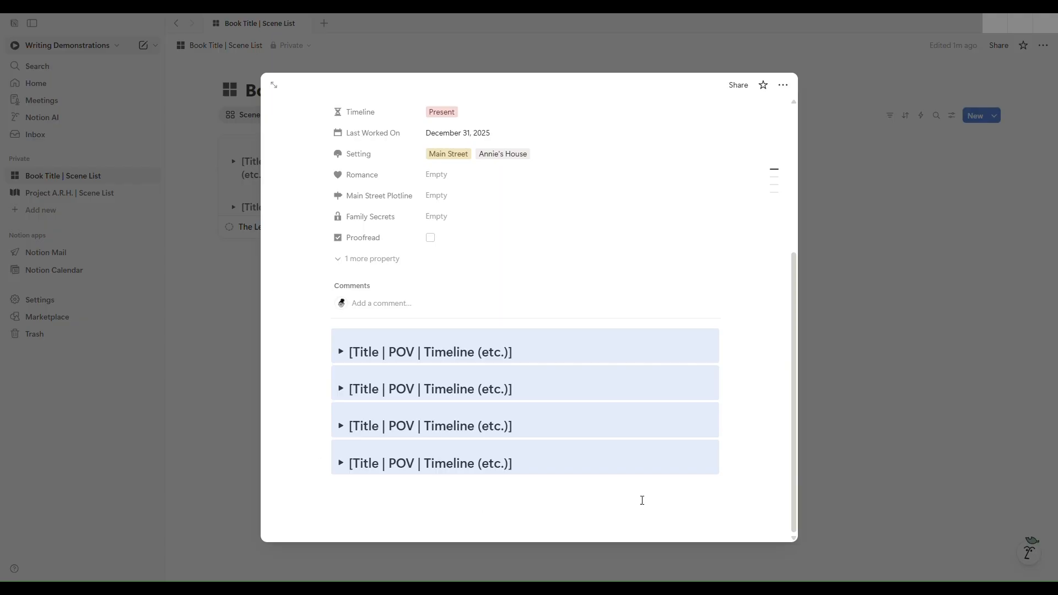
pyautogui.click(750, 450)
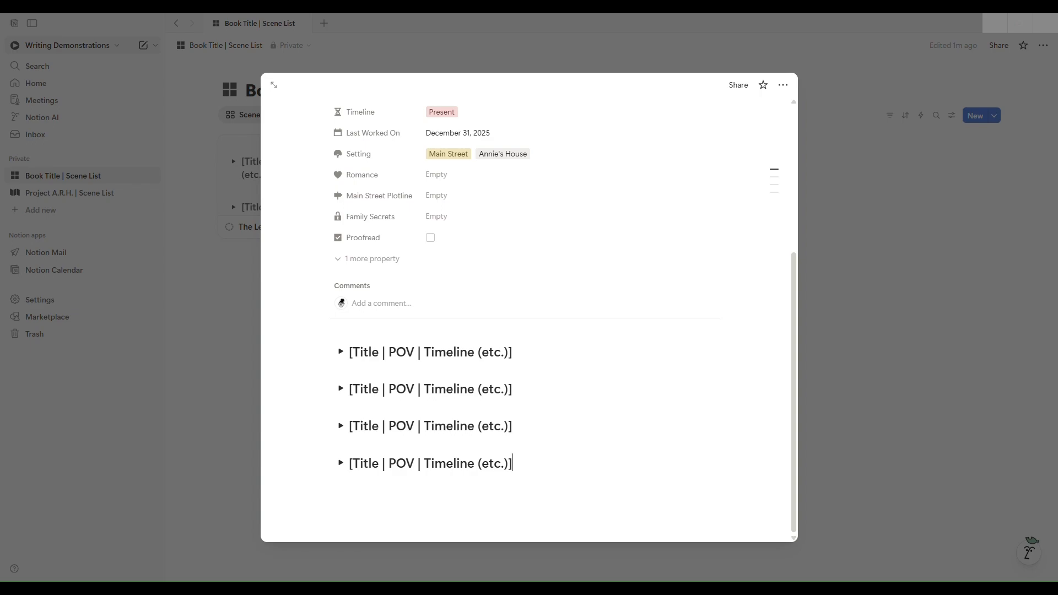
pyautogui.scroll(4, 639, 444)
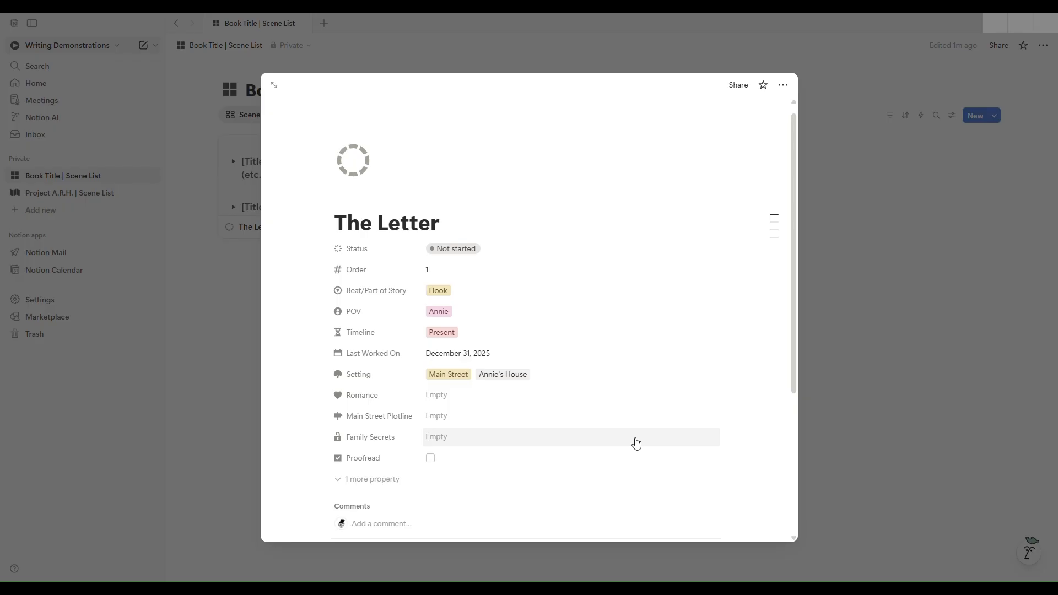